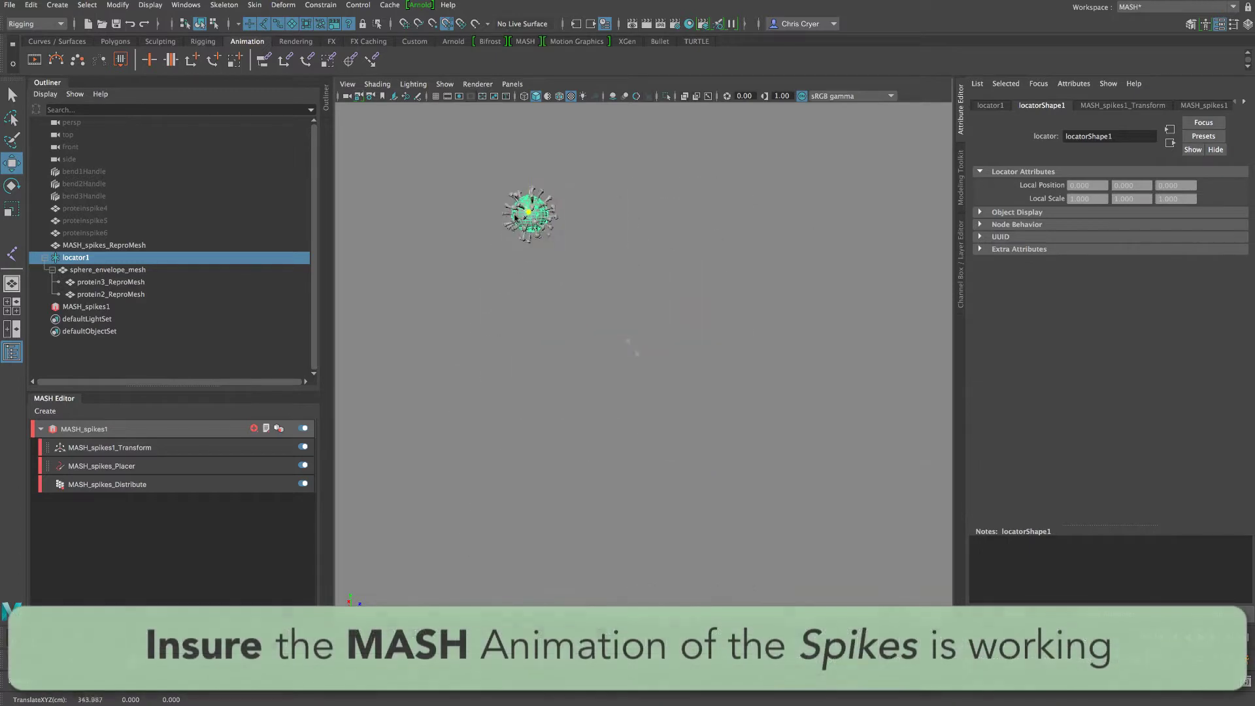
- Move locator1 to test that the MASH spikes follow the sphere, and undo the move
key("alt+v")
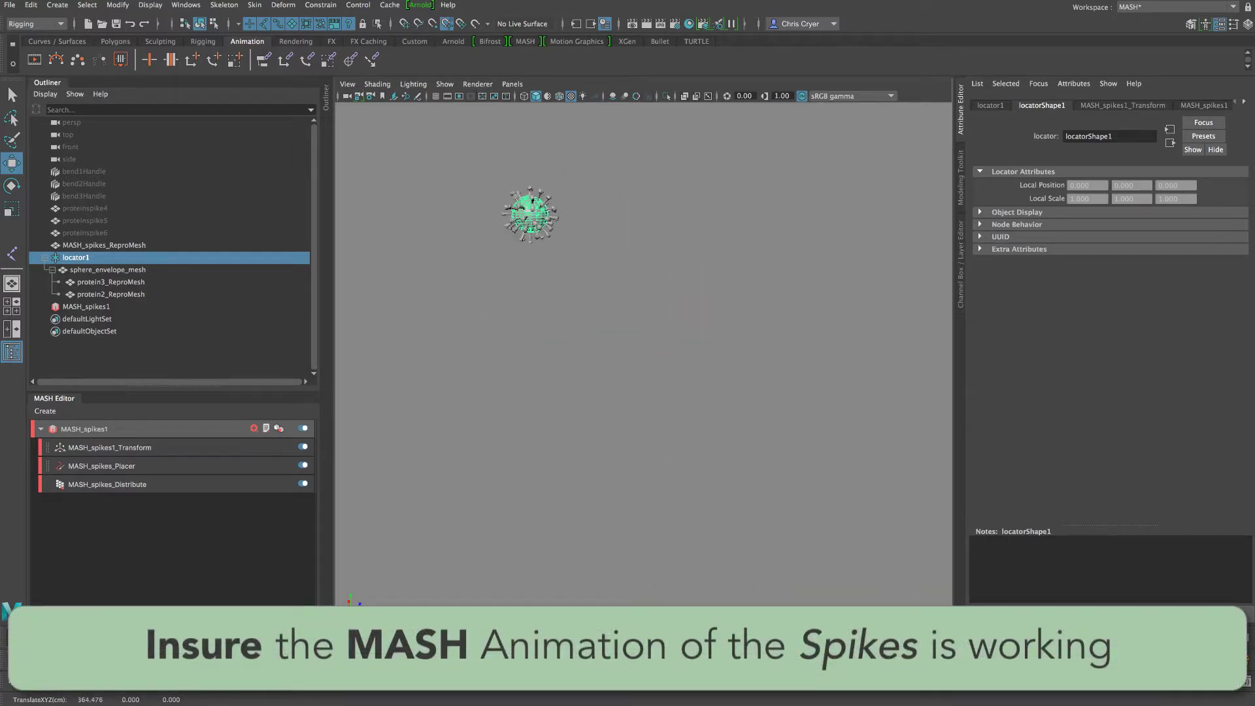
left_click_drag(0, 621, 4, 622)
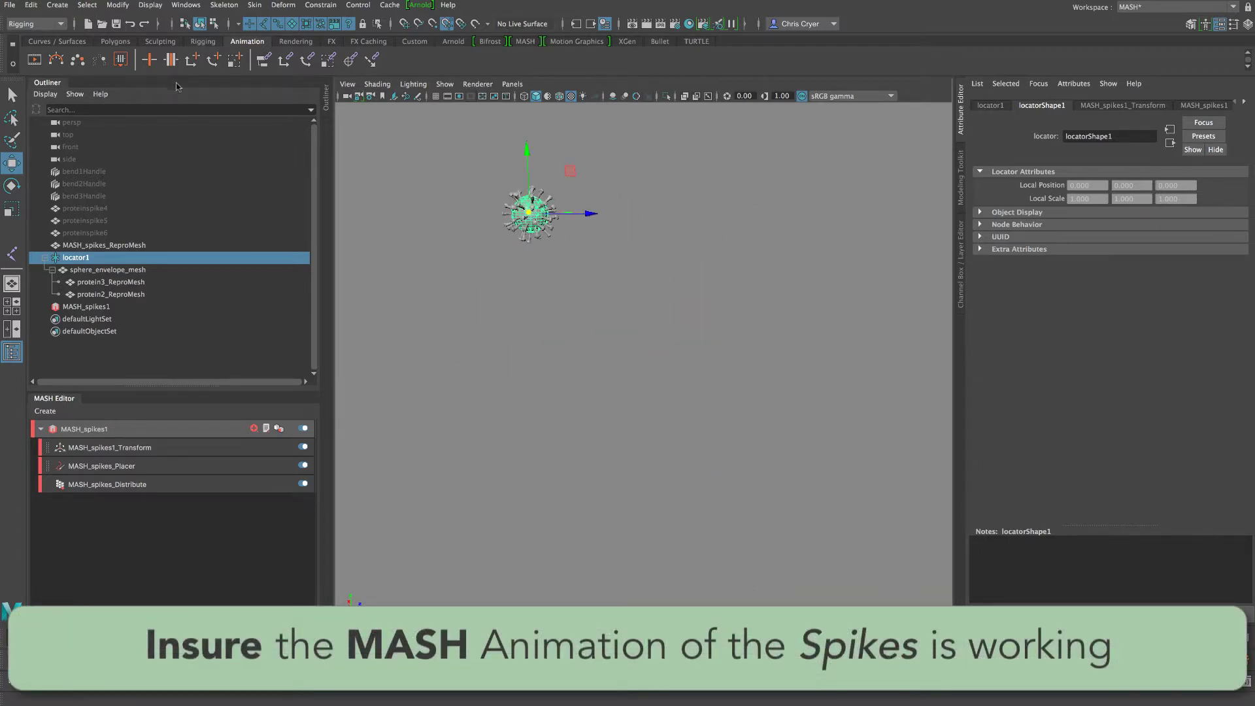
left_click(133, 27)
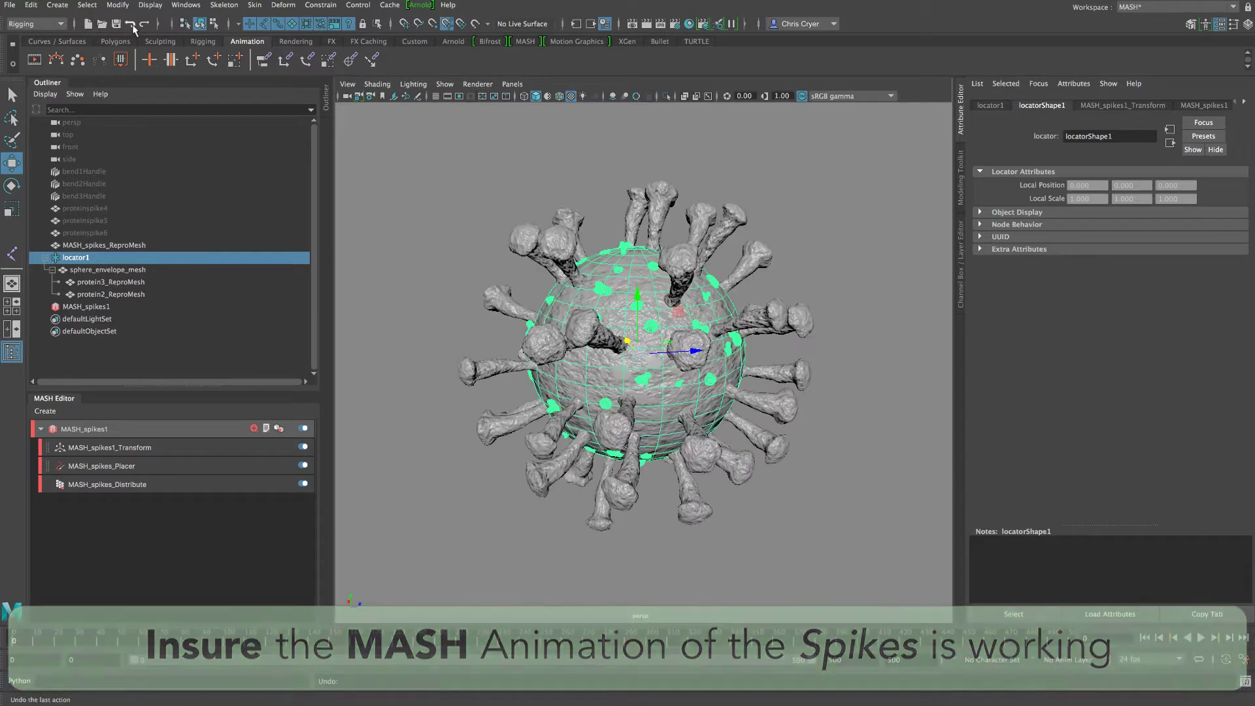
left_click(133, 27)
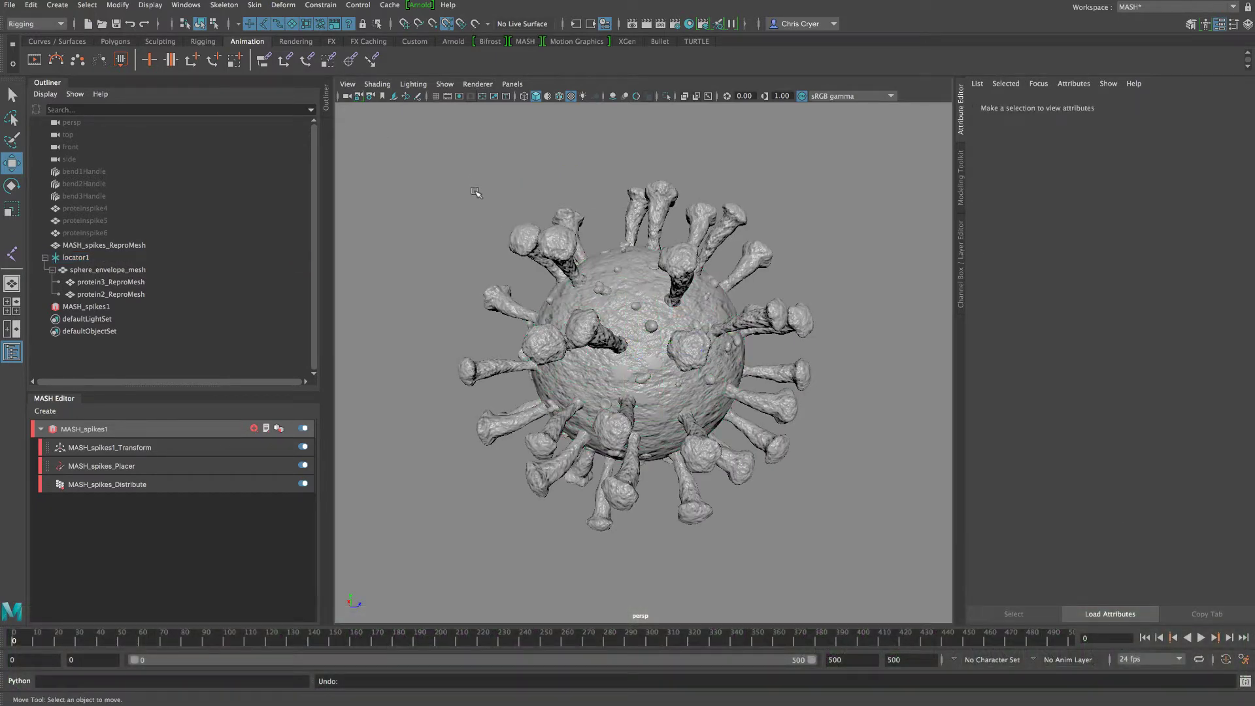
- Apply a nonlinear Bend deformer to MASH_spikes_ReproMesh and sphere_envelope_mesh, and display the deformer's attributes
left_click(98, 245)
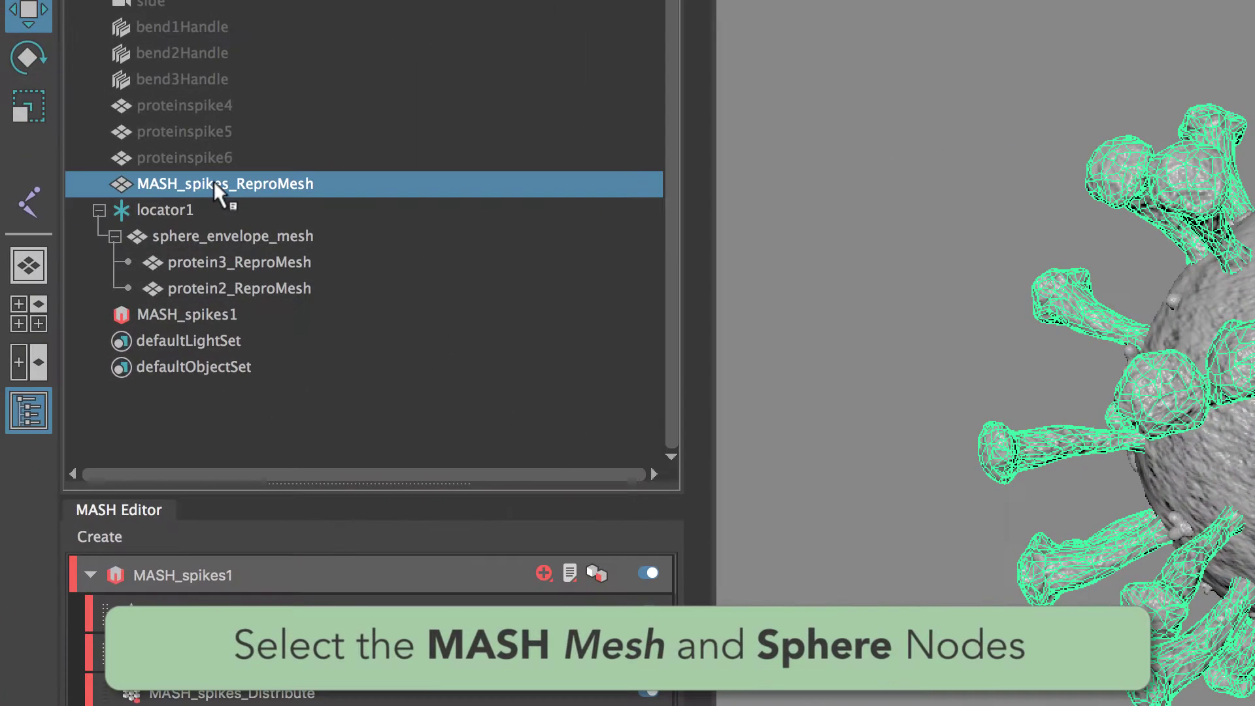
left_click(228, 236, "ctrl")
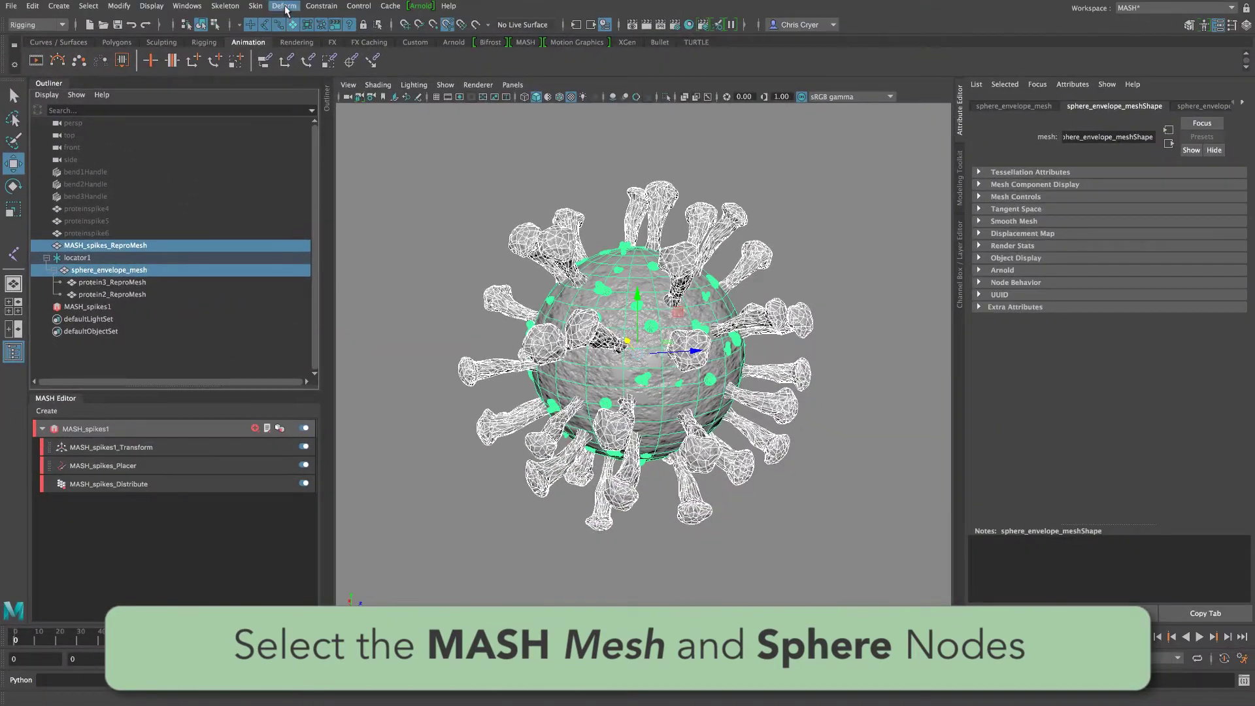
left_click(284, 6)
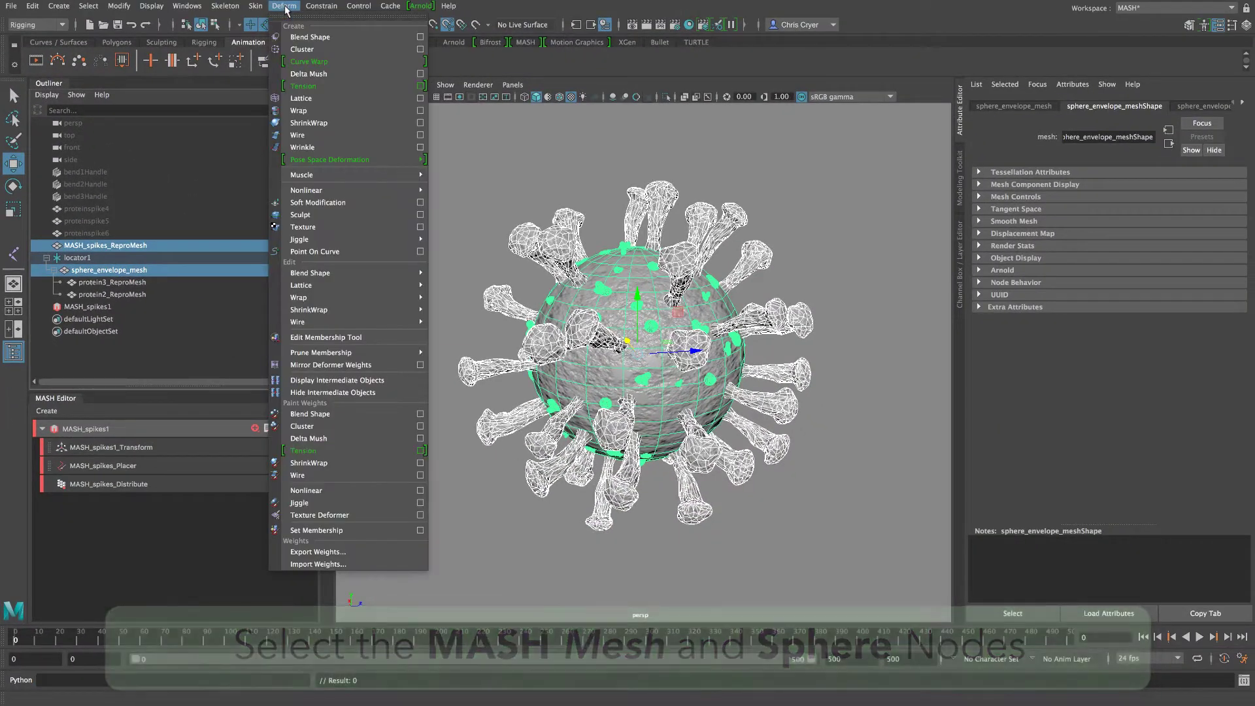
mouse_move(324, 192)
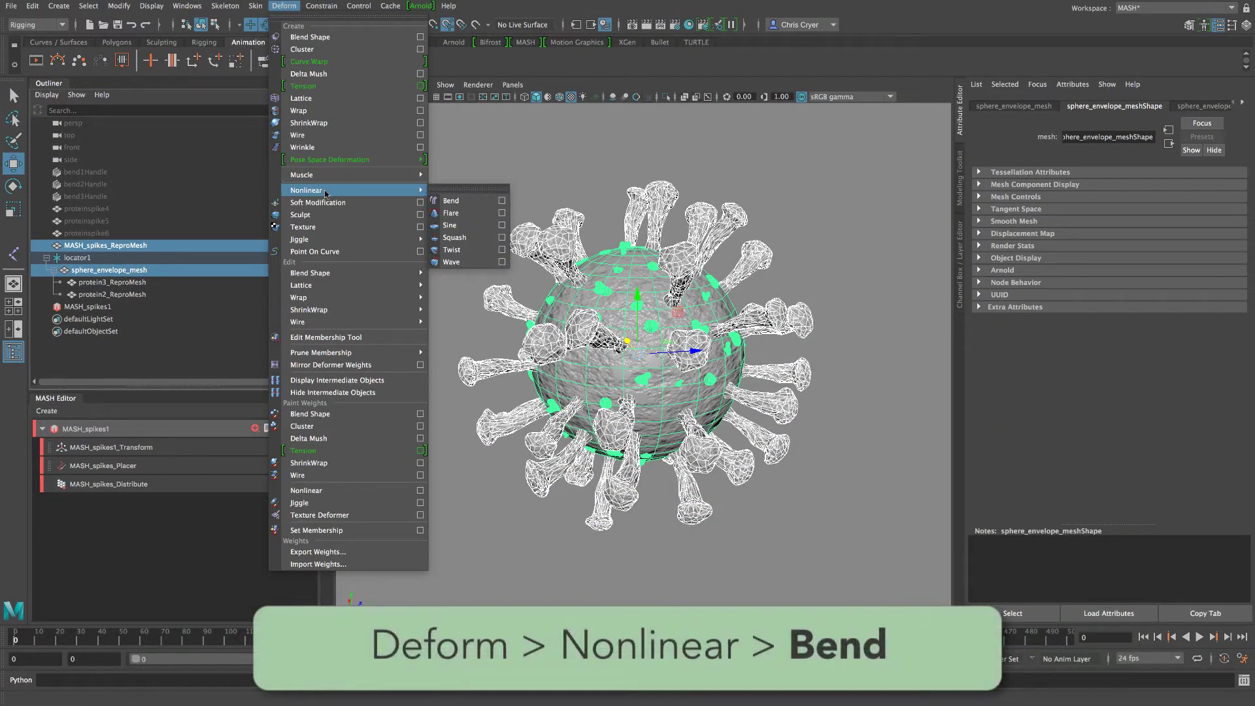
left_click(452, 201)
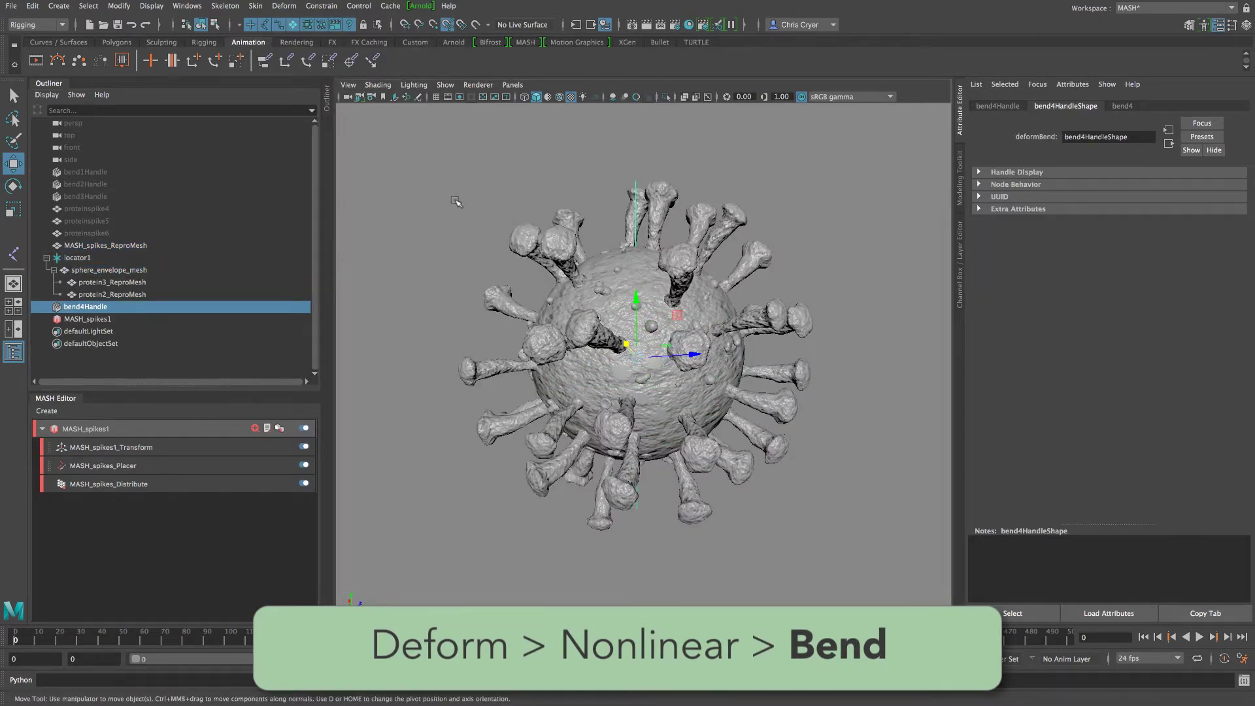
key("4")
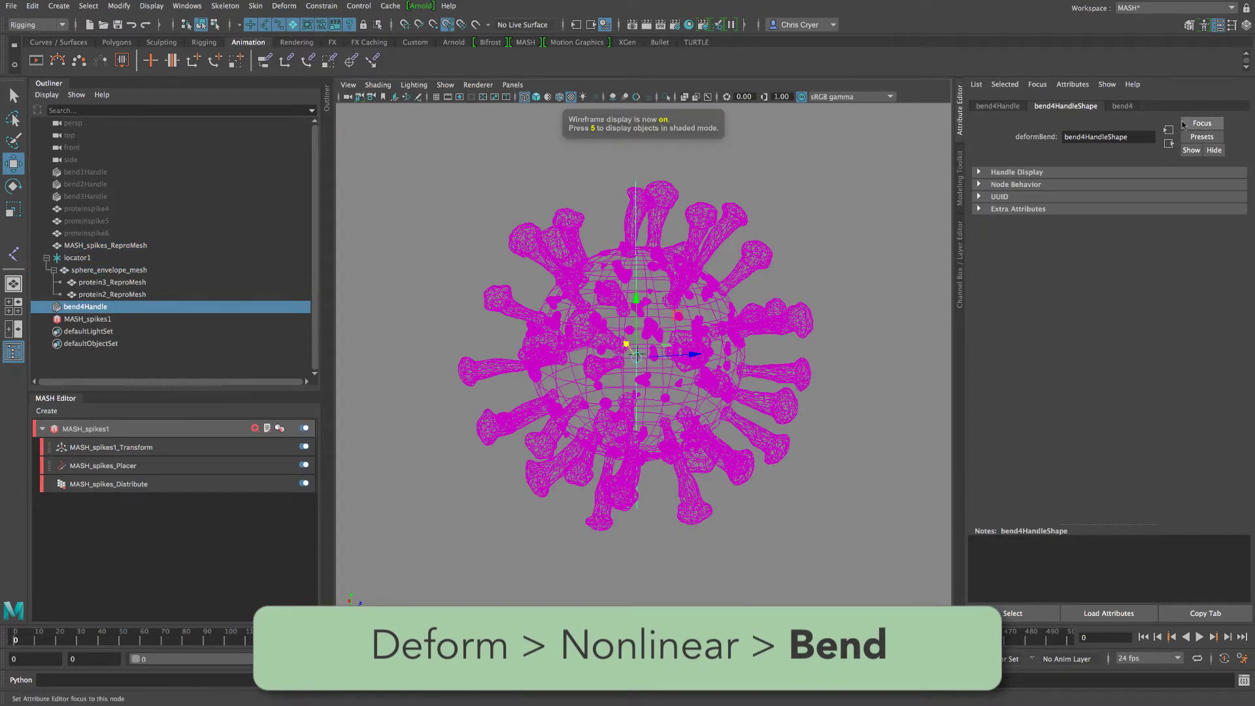
left_click(1126, 107)
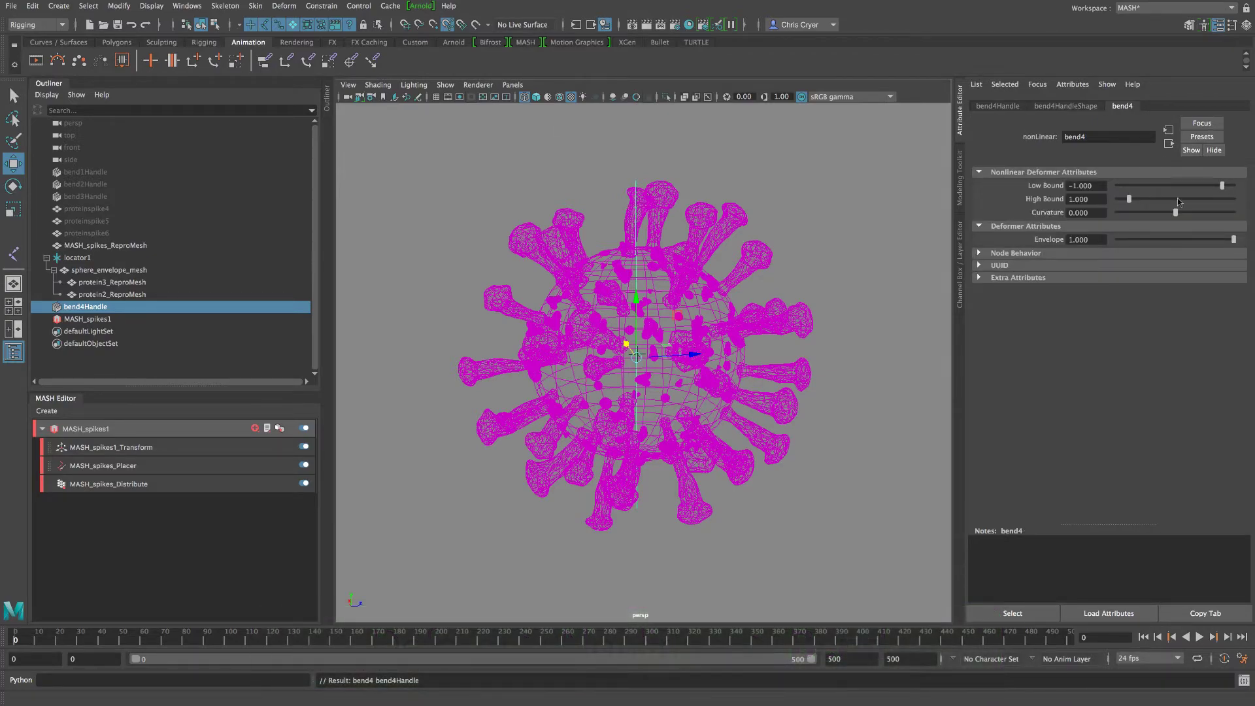
- Try out the bend deformer's Curvature, undo the change and return to shaded display
mouse_move(1170, 213)
left_mouse_down()
mouse_move(1189, 213)
mouse_move(1141, 213)
mouse_move(1168, 210)
left_mouse_up()
key("ctrl+z")
key("5")
key("ctrl+z")
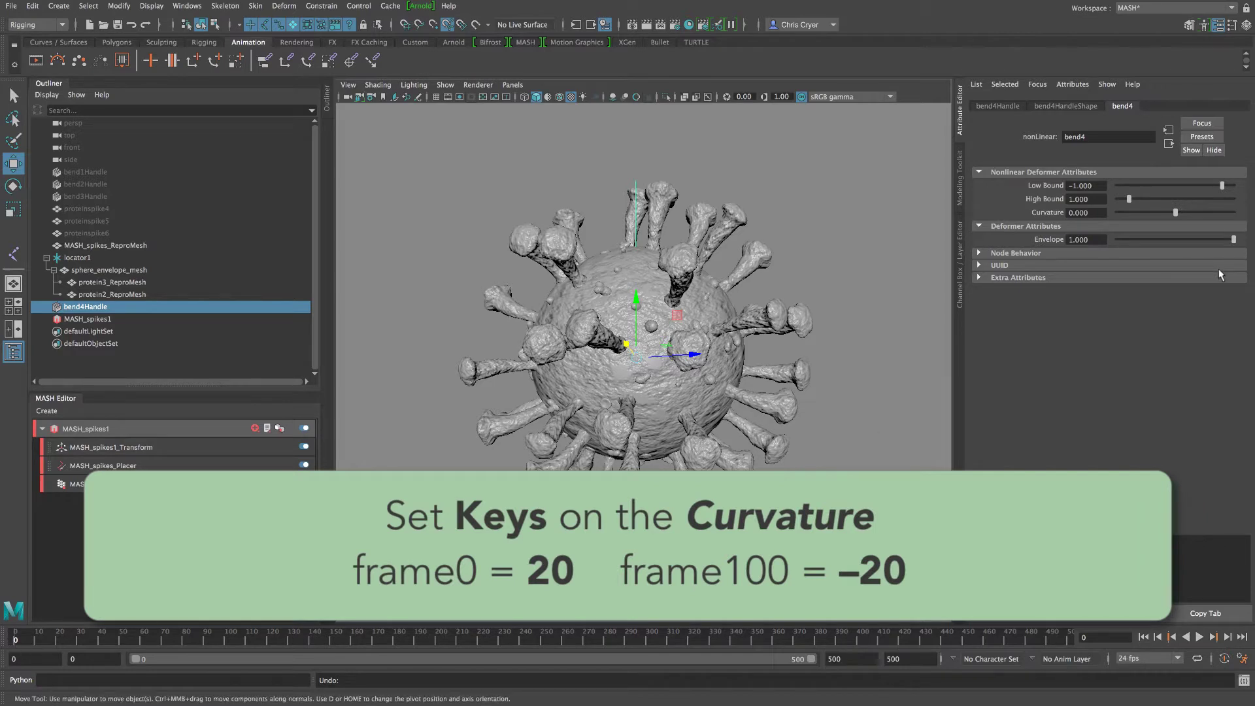
- Set the bend deformer's Curvature to 20 and key it at frame 0
left_click(1088, 213)
type("20")
left_click(1046, 213)
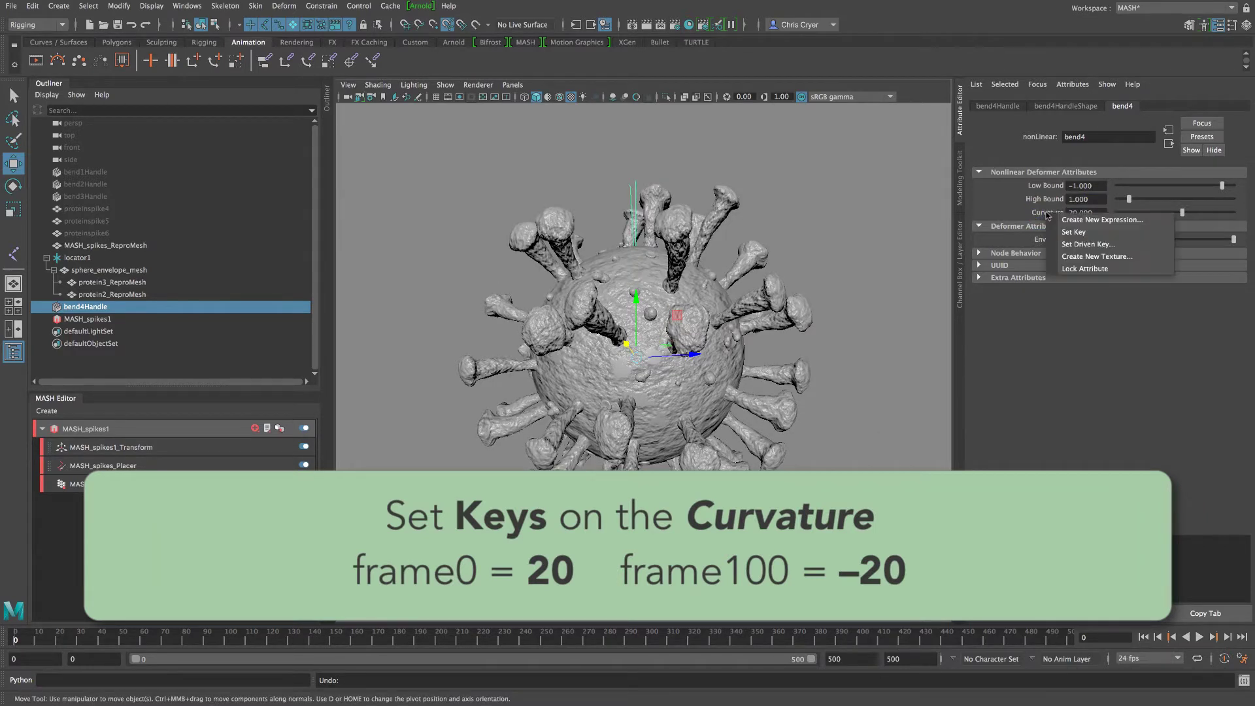
left_click(1059, 232)
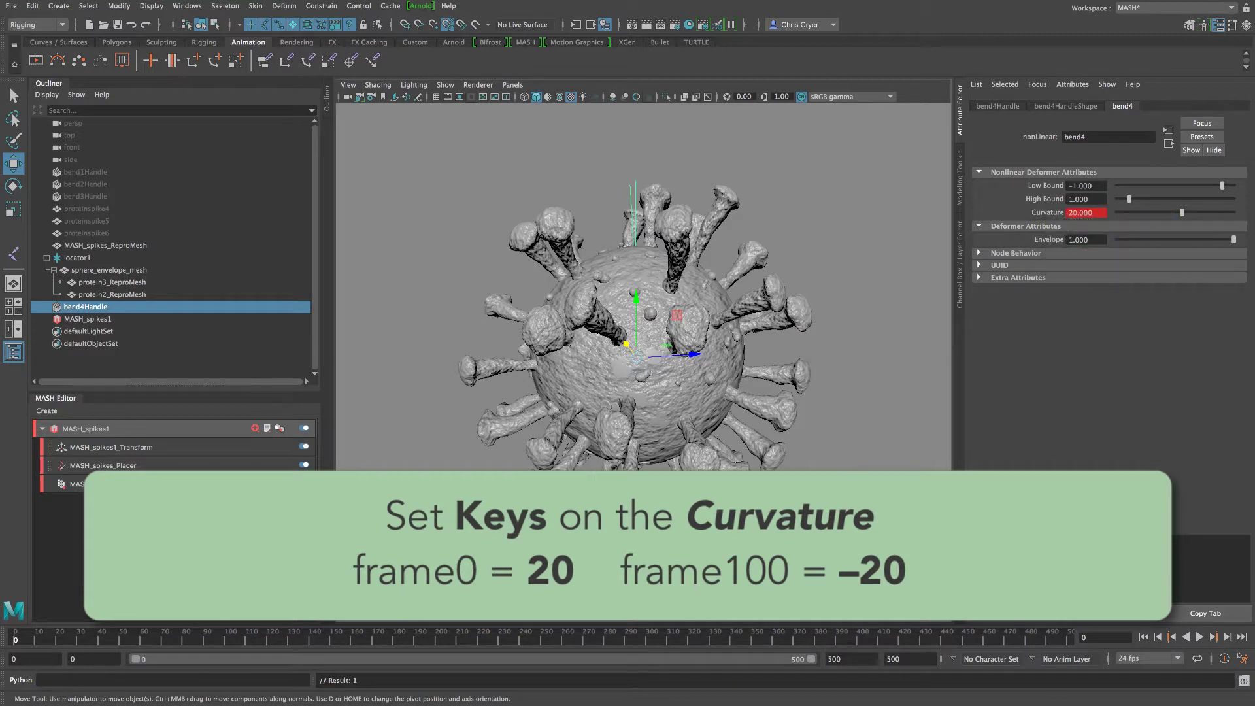
- Key the bend deformer's Curvature at -20 on frame 100 and scrub the timeline to check the motion
left_click(226, 639)
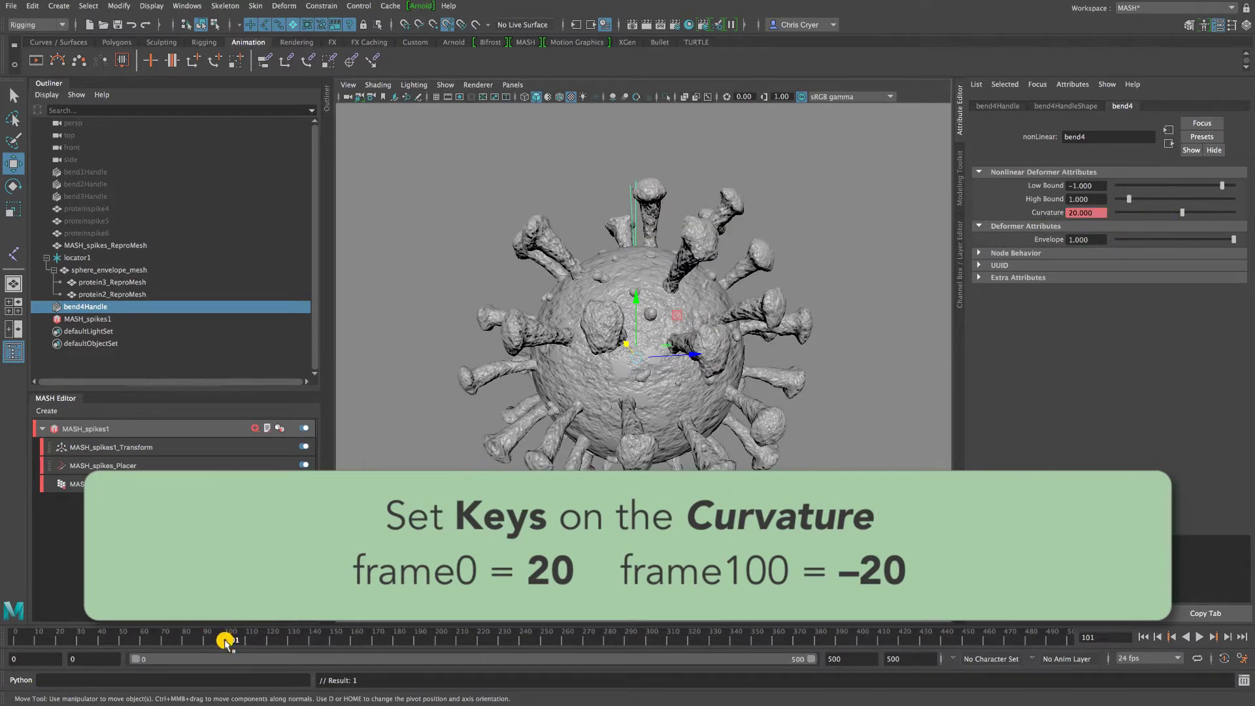
left_click(1091, 211)
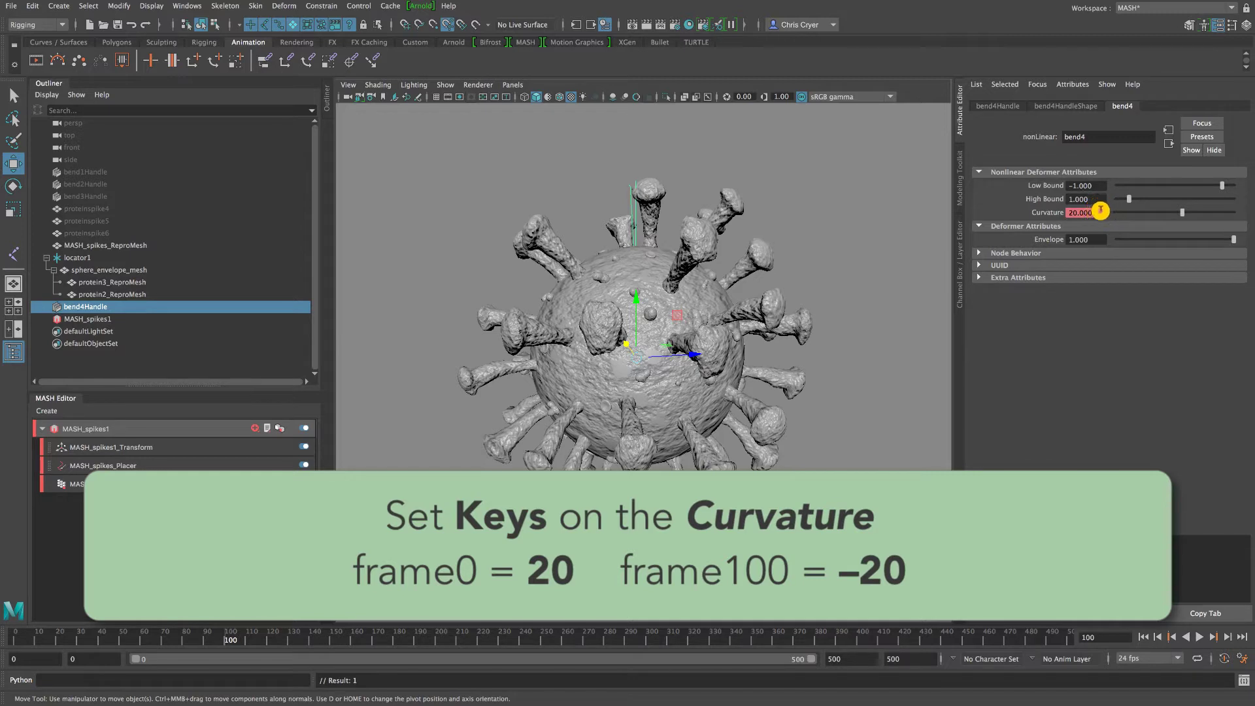
type("-20")
key("Return")
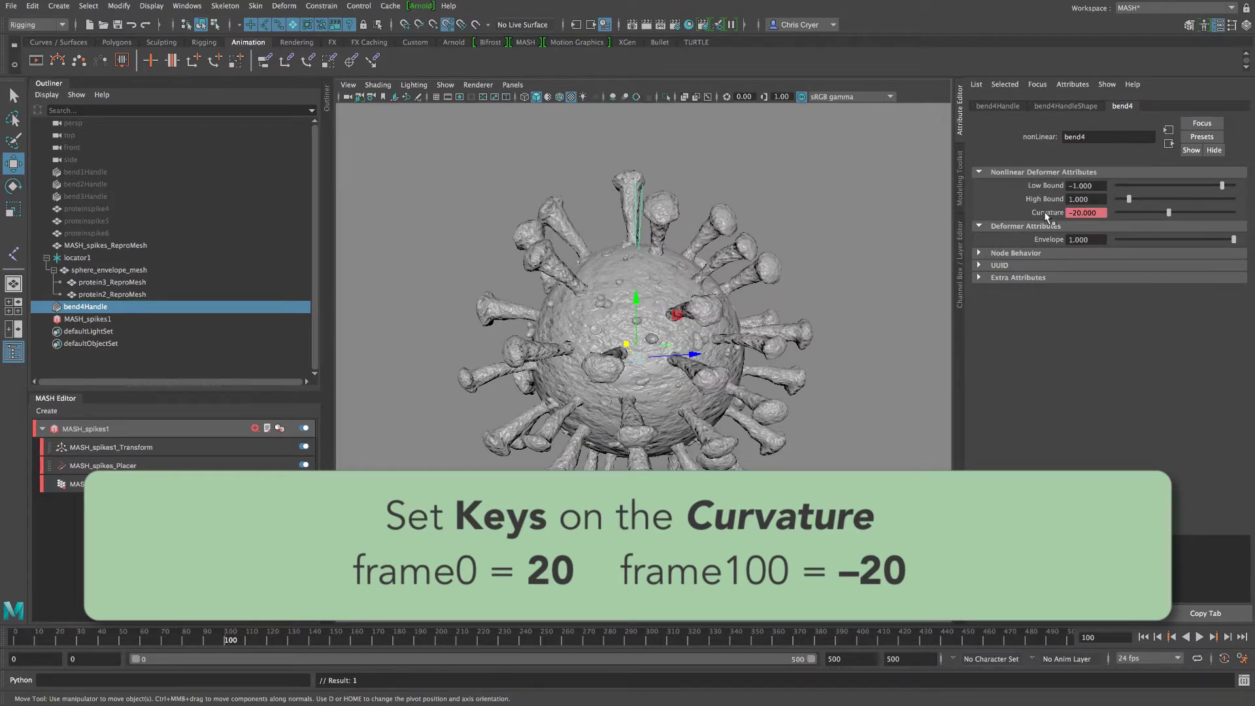
right_click(1046, 212)
left_click(1057, 225)
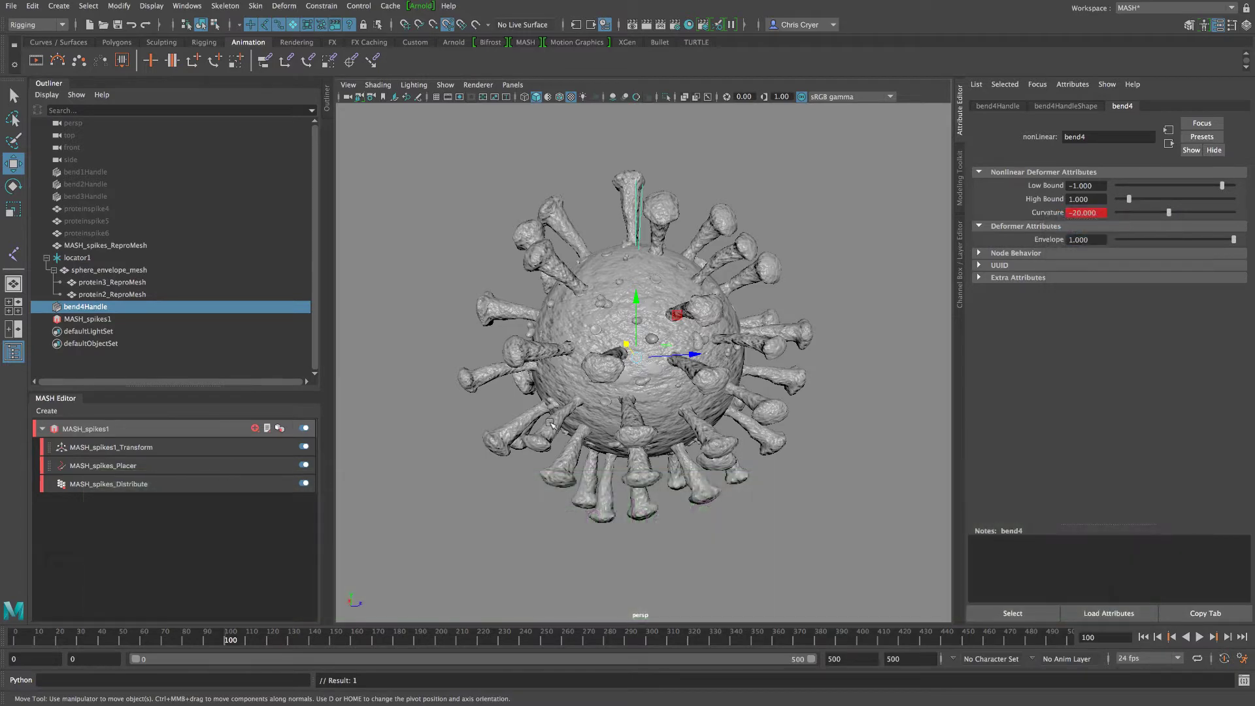
left_click_drag(204, 639, 153, 623)
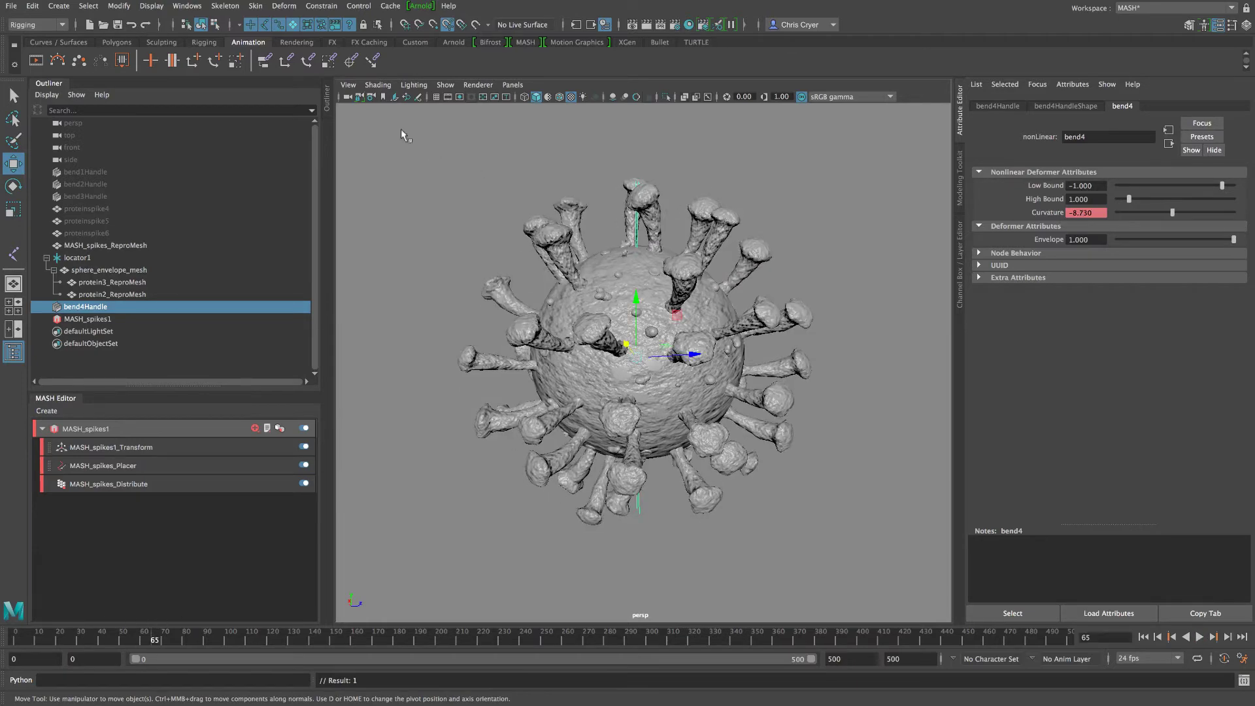
- Select both Curvature keys in the Graph Editor and set the curve's post infinity to Oscillate
left_click(187, 6)
mouse_move(217, 75)
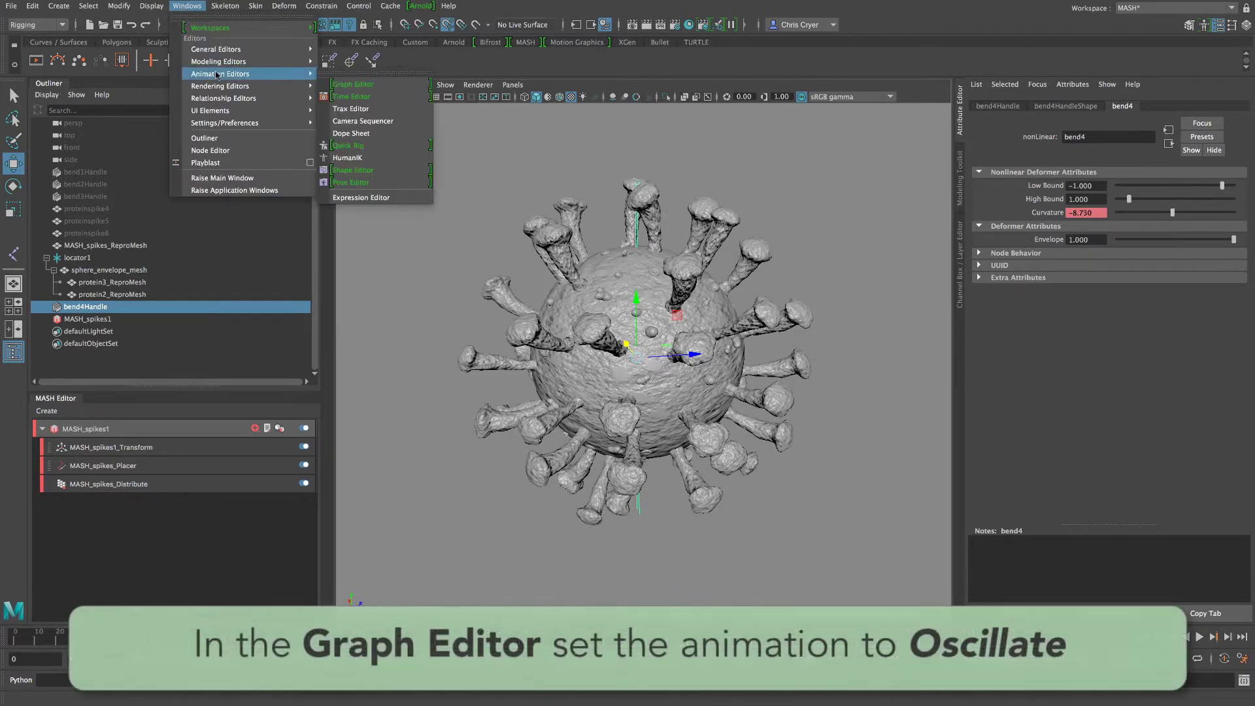
left_click(354, 84)
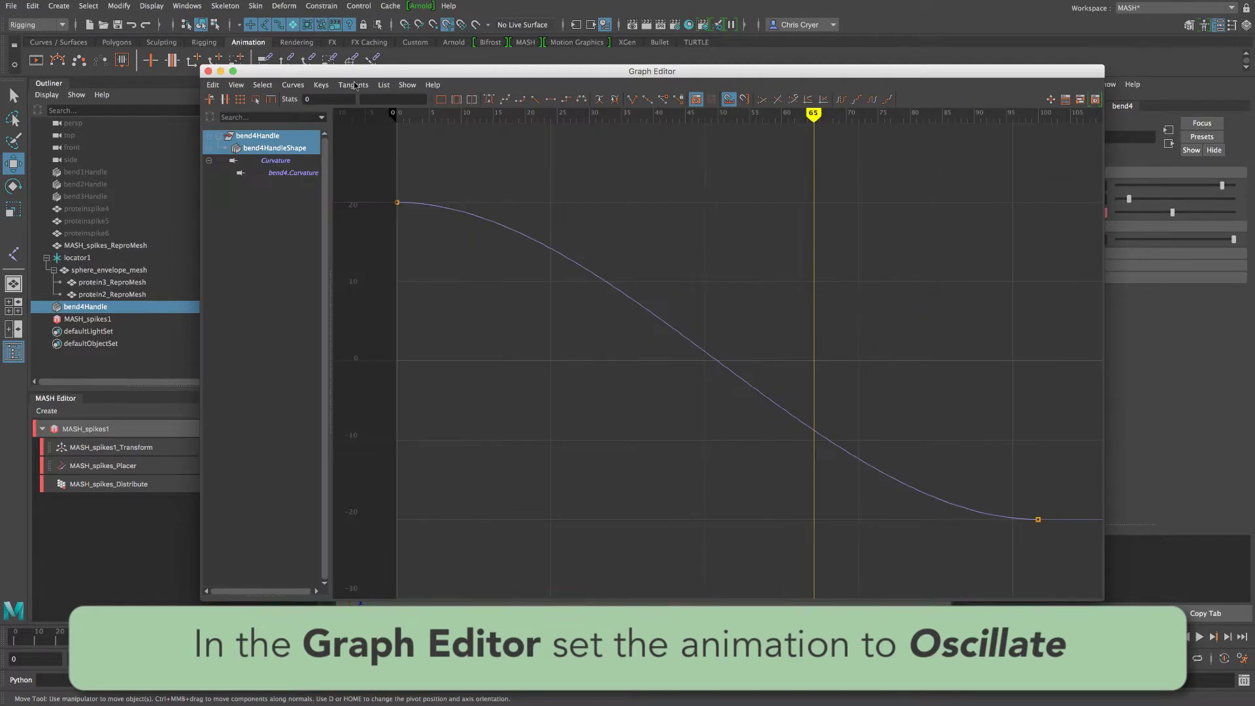
left_click_drag(375, 159, 1080, 581)
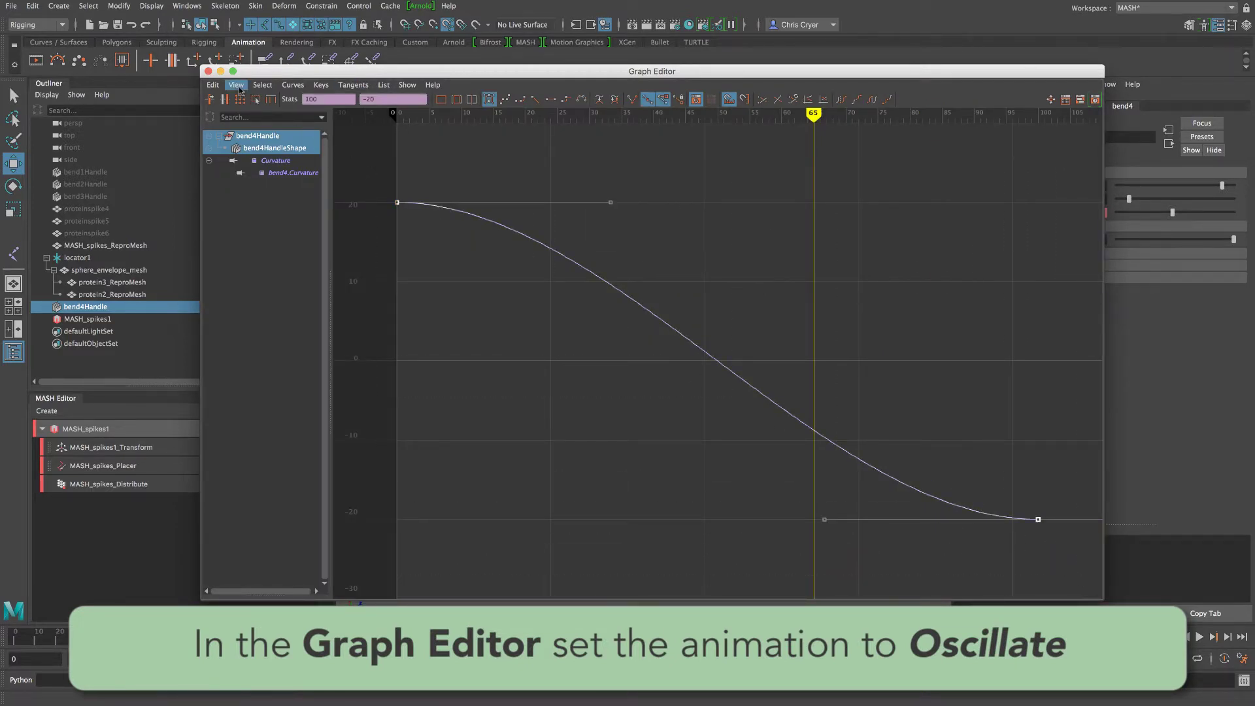
left_click(238, 86)
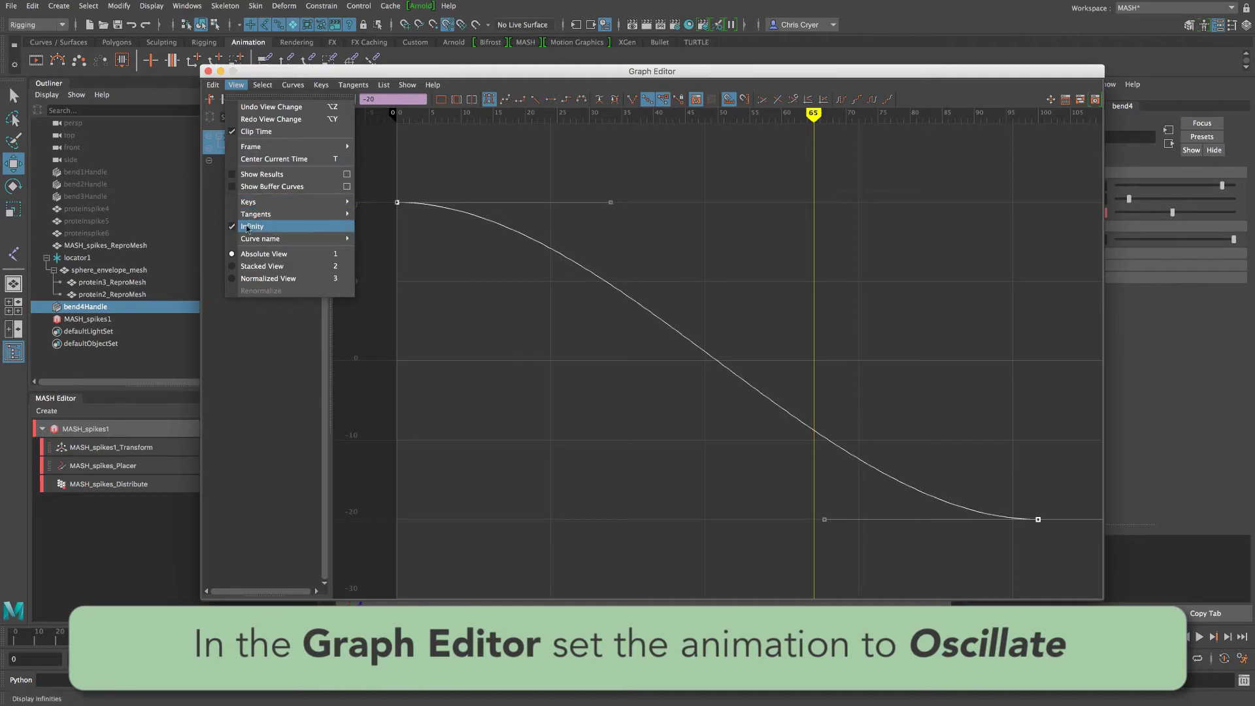
mouse_move(293, 85)
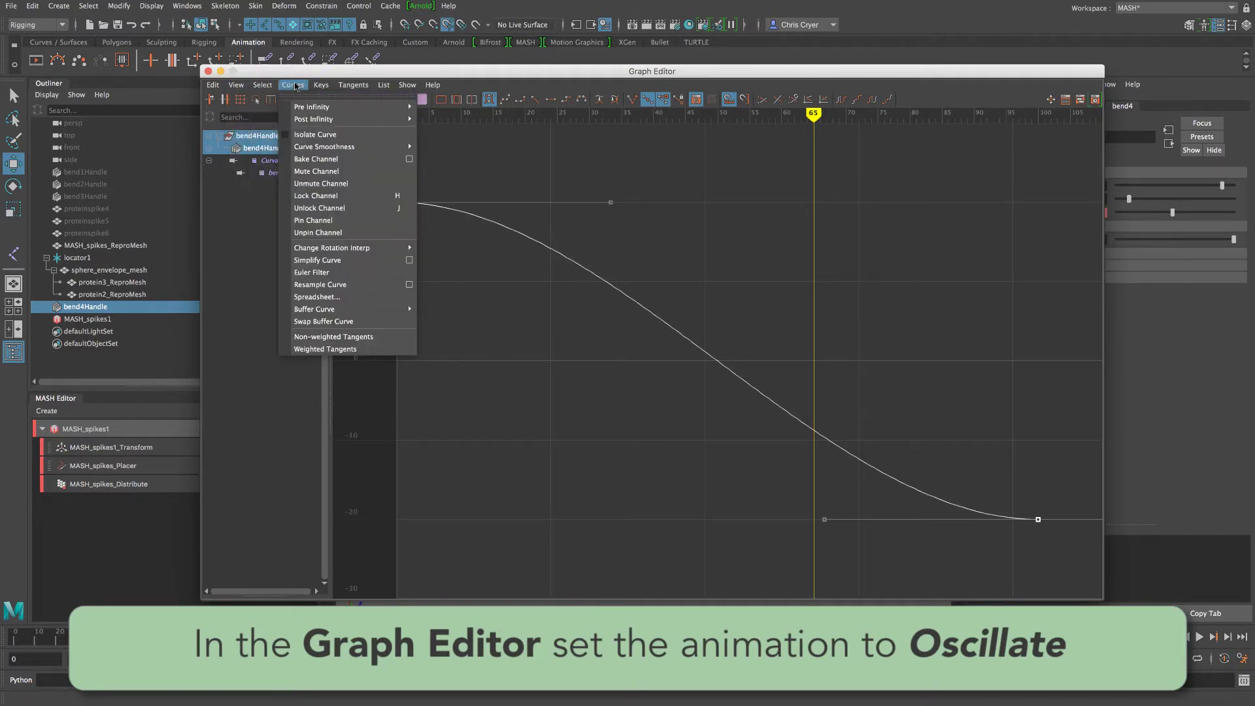
mouse_move(302, 118)
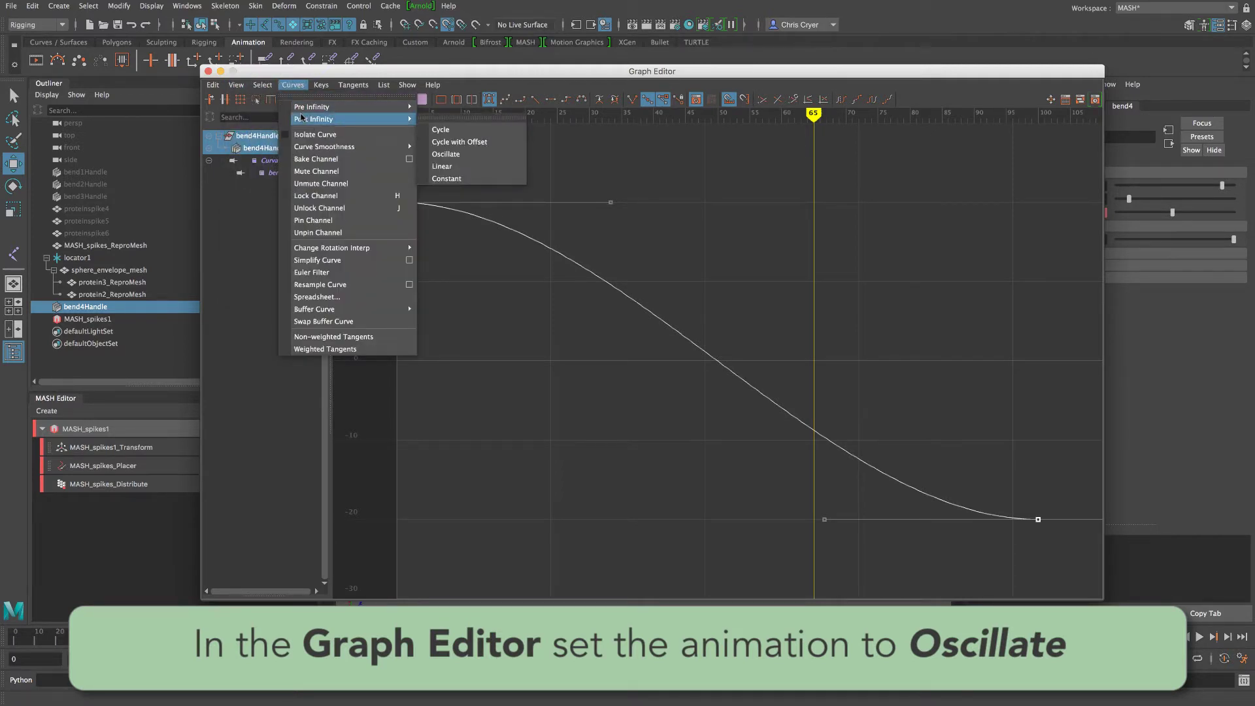
left_click(455, 155)
right_click_drag(796, 229, 707, 221, "alt")
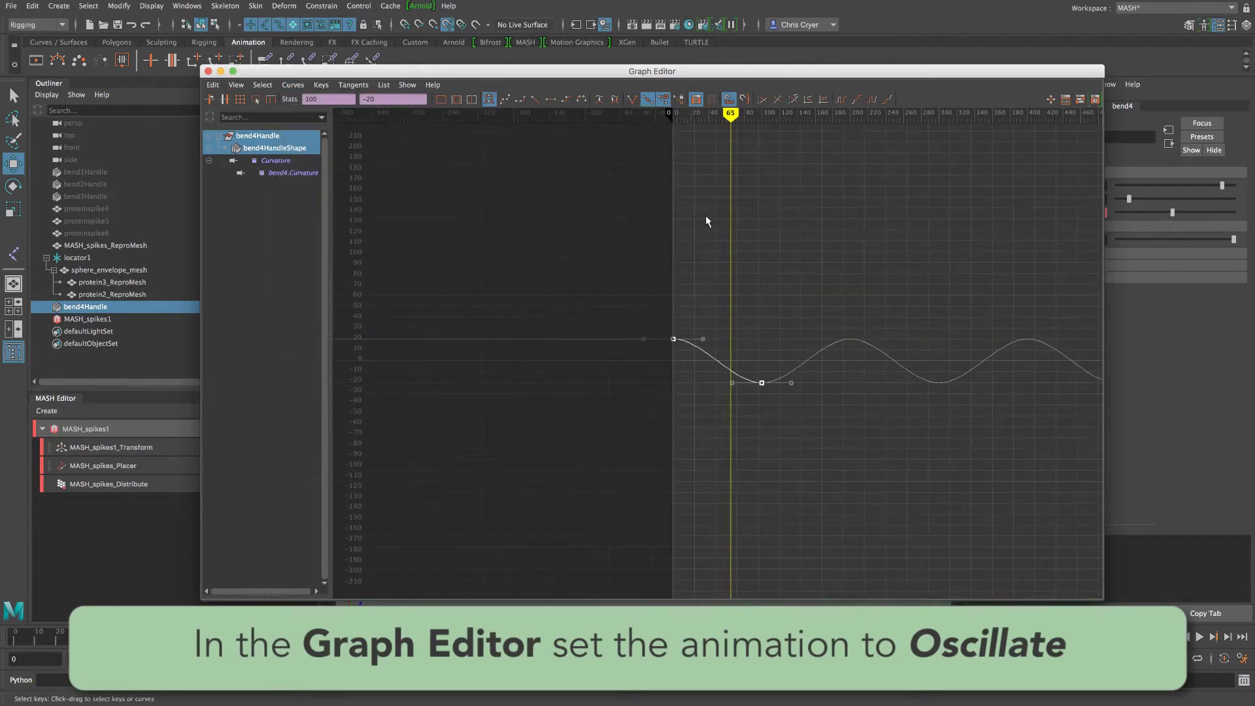
- Set the Curvature curve's pre infinity to Oscillate and close the Graph Editor
left_click(293, 85)
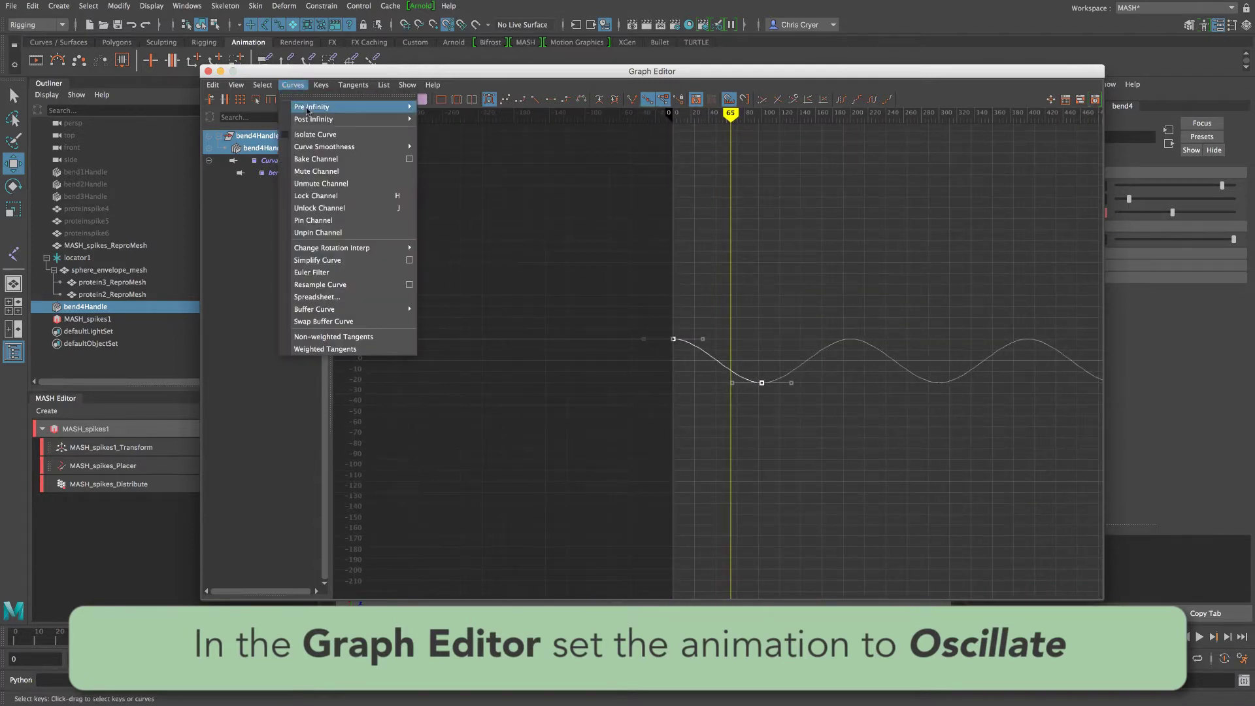
mouse_move(306, 108)
left_click(476, 139)
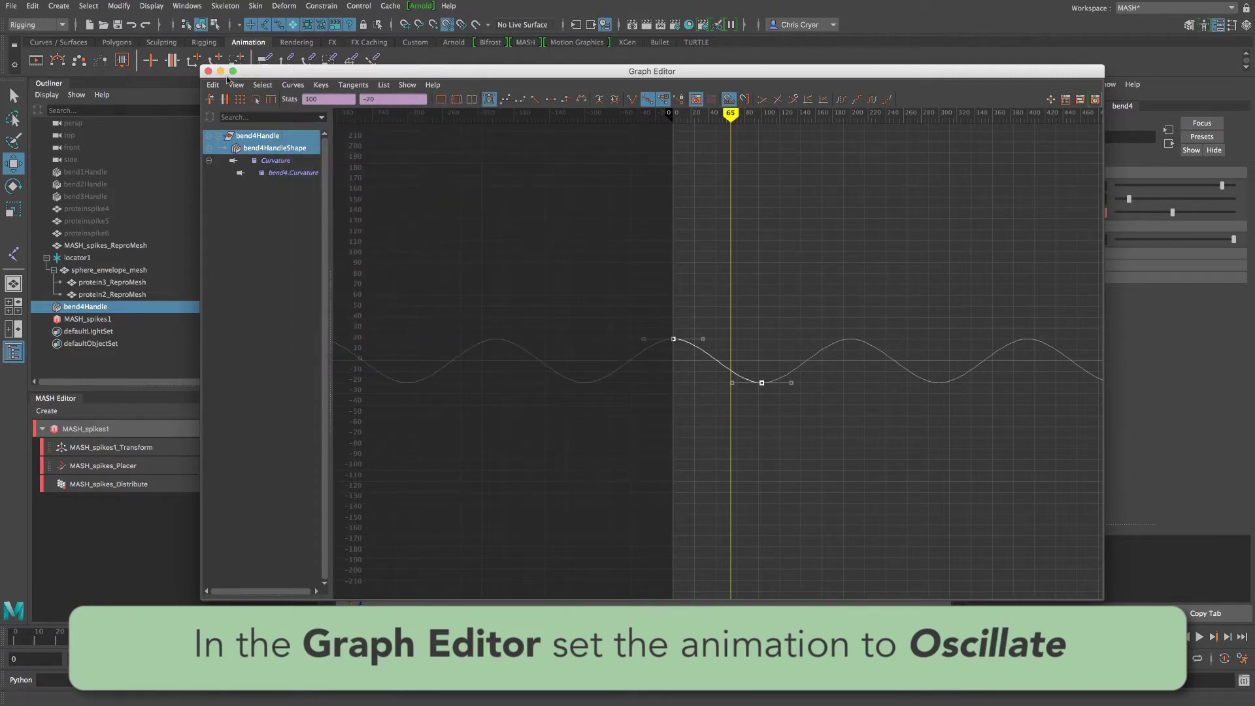
left_click(208, 71)
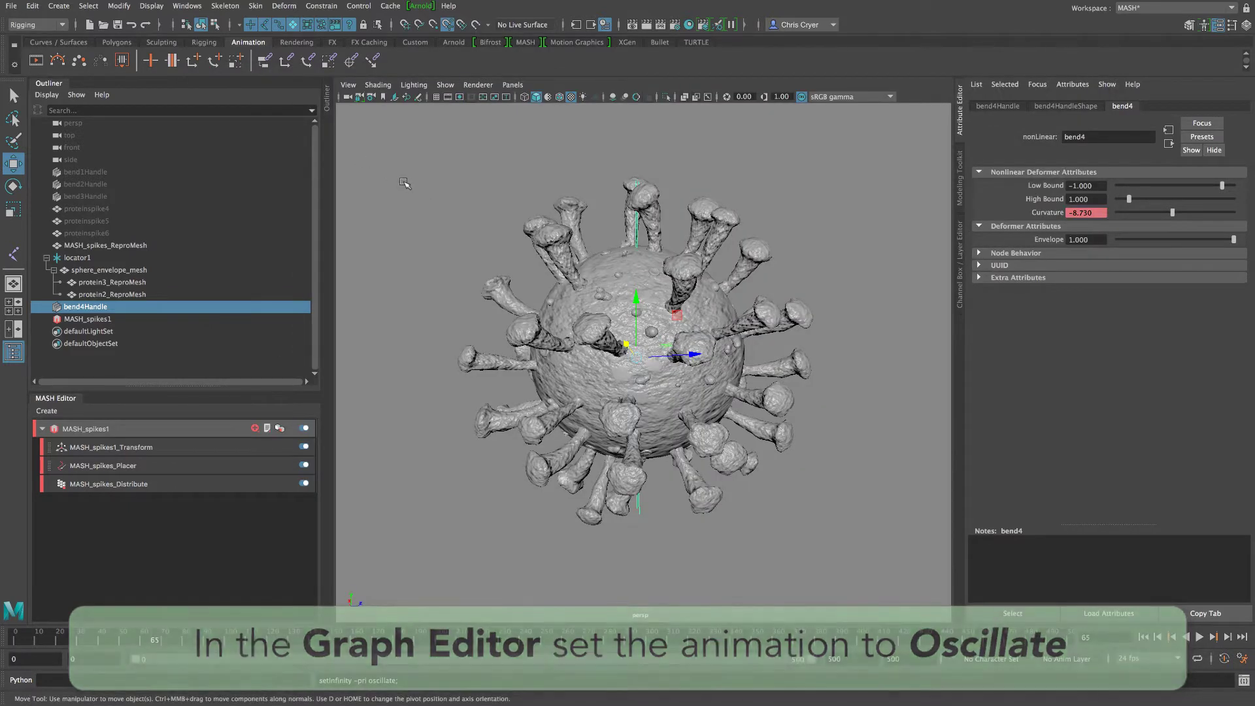
- Apply a second nonlinear Bend deformer to MASH_spikes_ReproMesh and sphere_envelope_mesh
left_click(102, 246)
left_click(116, 270, "ctrl")
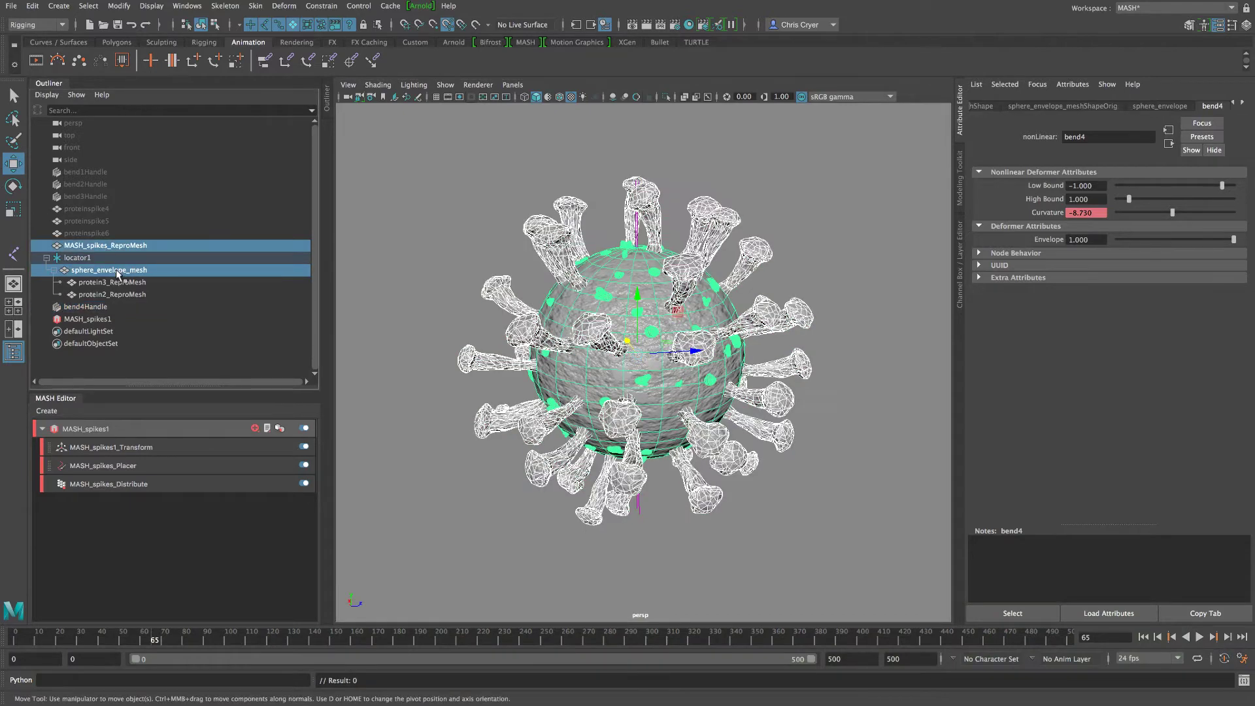
left_click(284, 7)
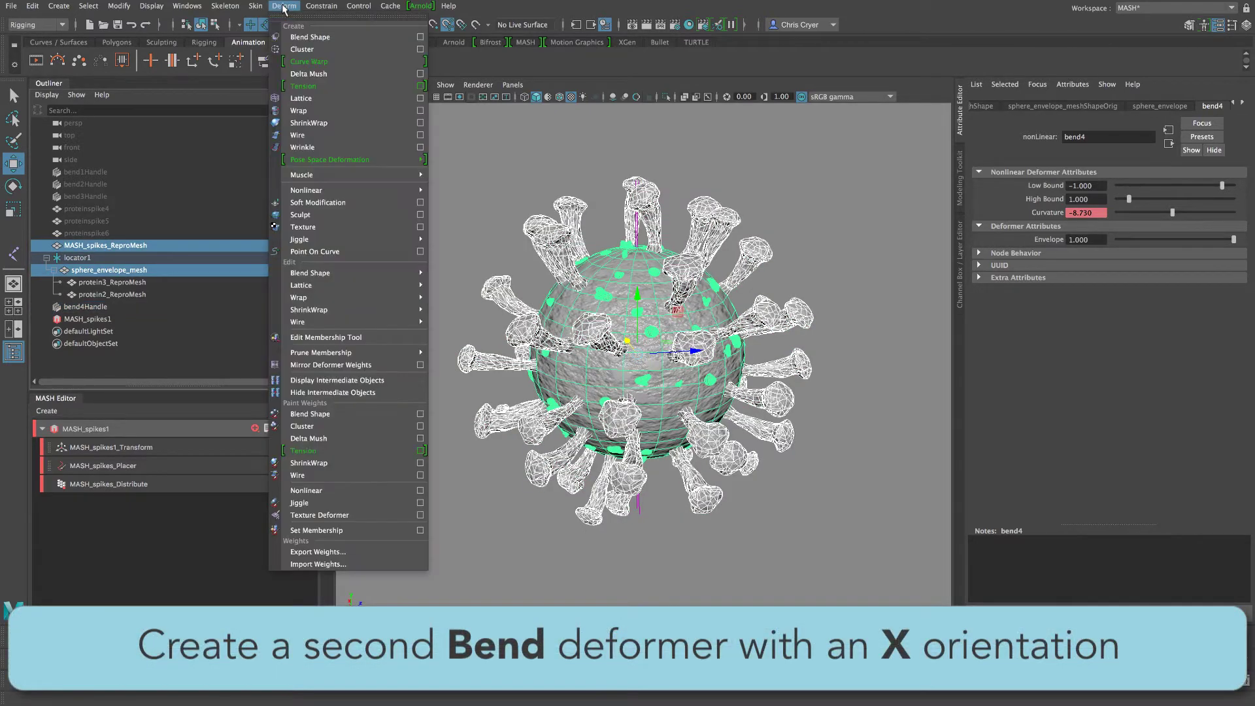
mouse_move(328, 191)
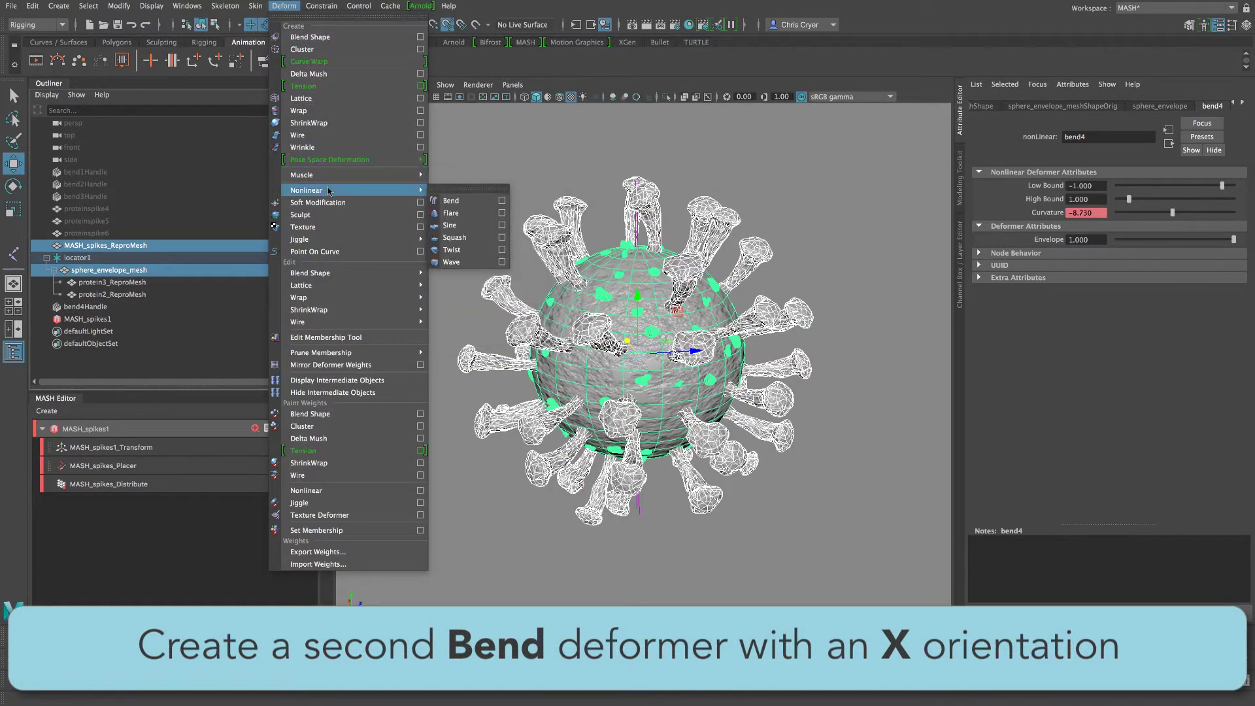
left_click(461, 203)
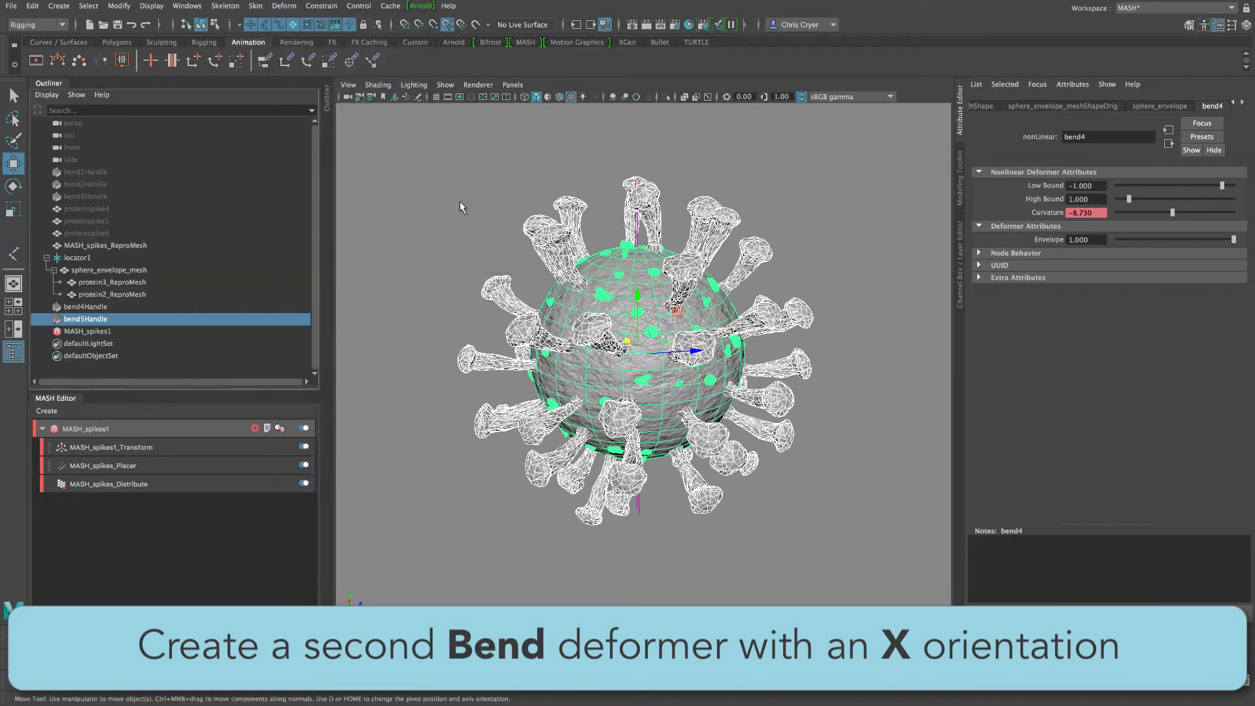
- Set the second bend handle's Rotate X to 90 and compare both bend handles in wireframe display
left_click(962, 248)
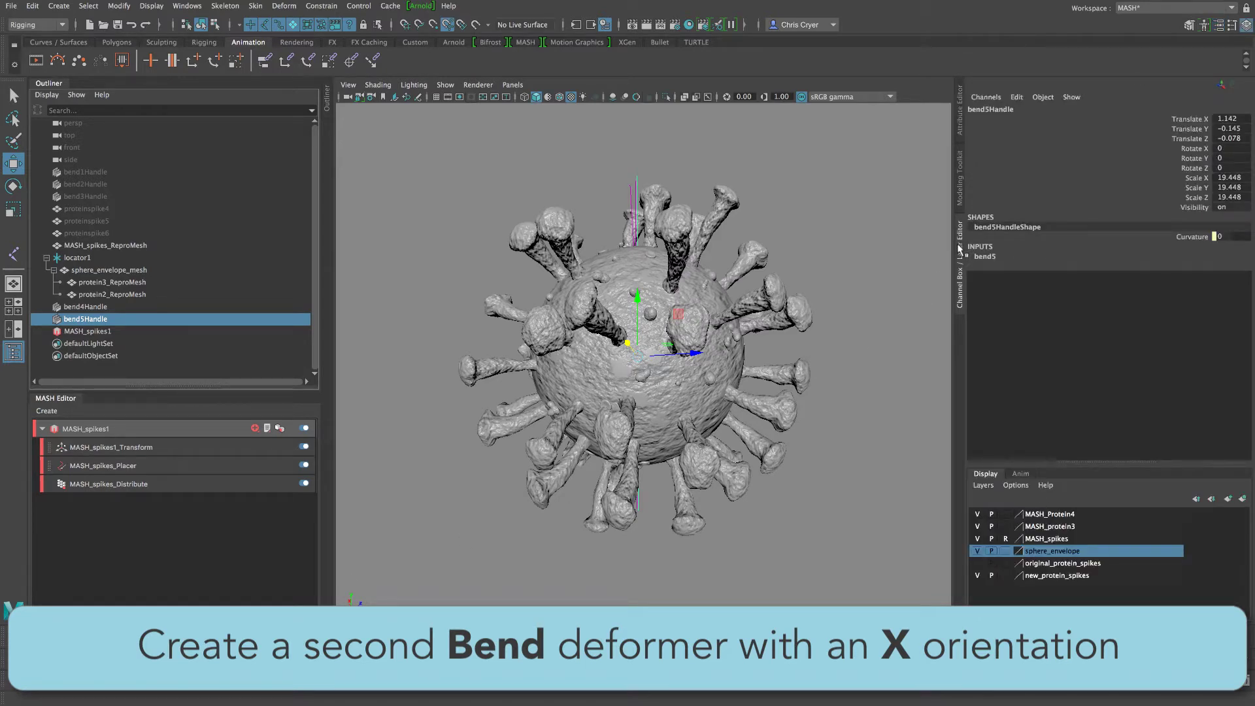
double_click(1232, 149)
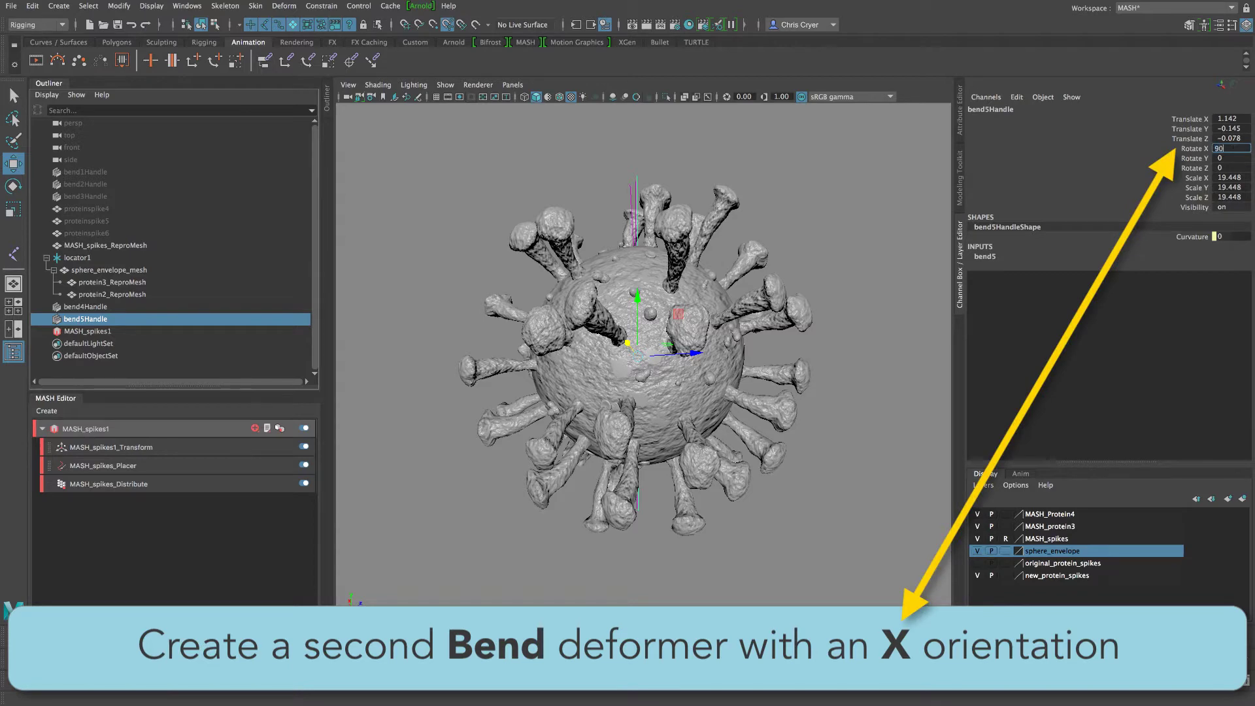
key("Return")
key("4")
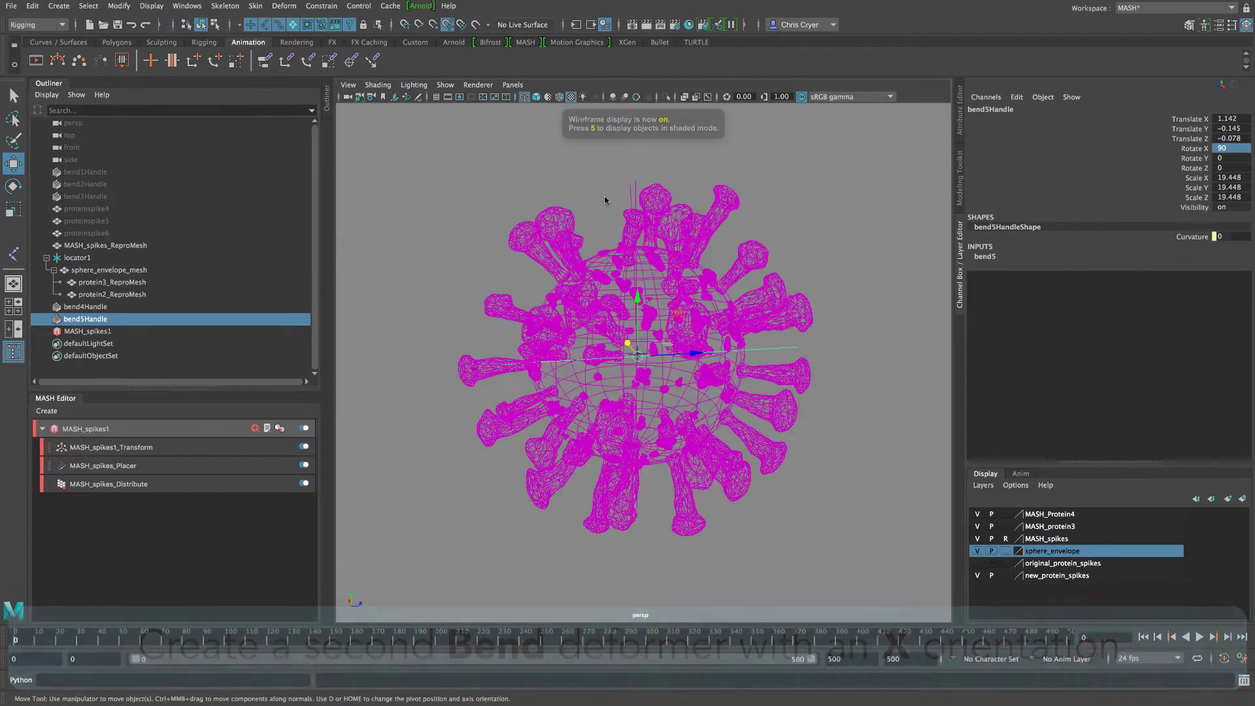
right_click_drag(636, 236, 666, 230, "alt")
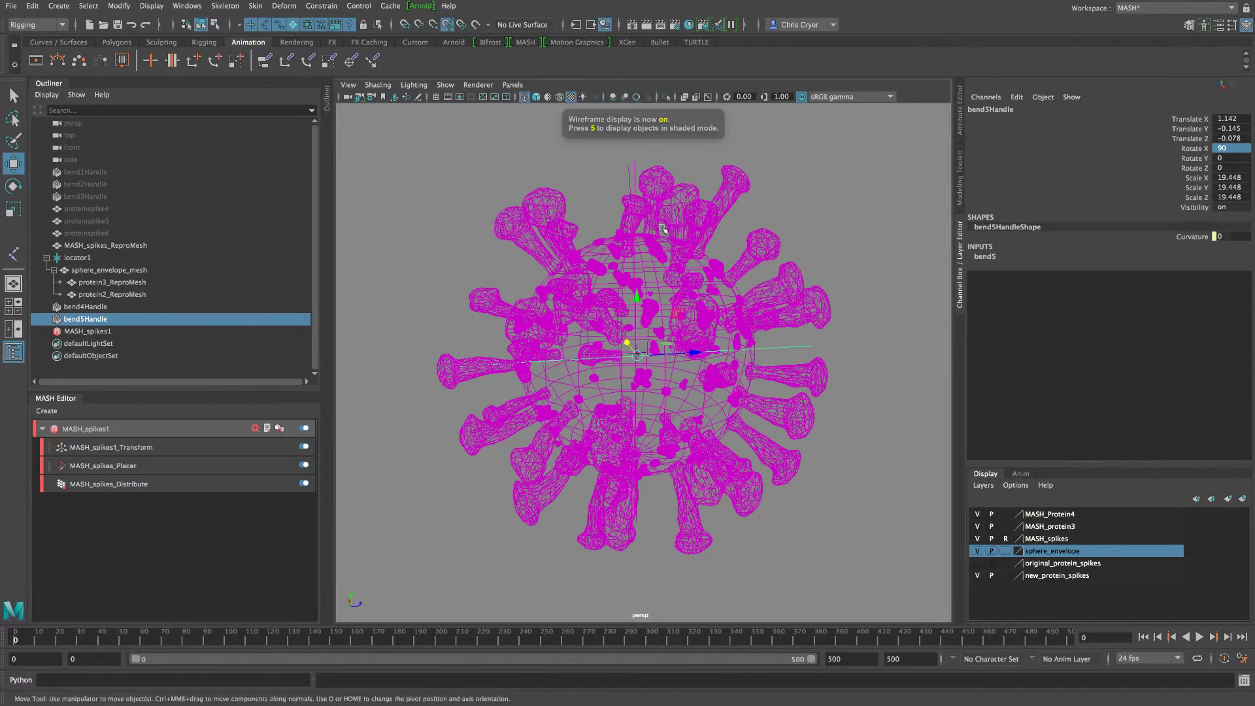
left_click_drag(87, 306, 86, 315)
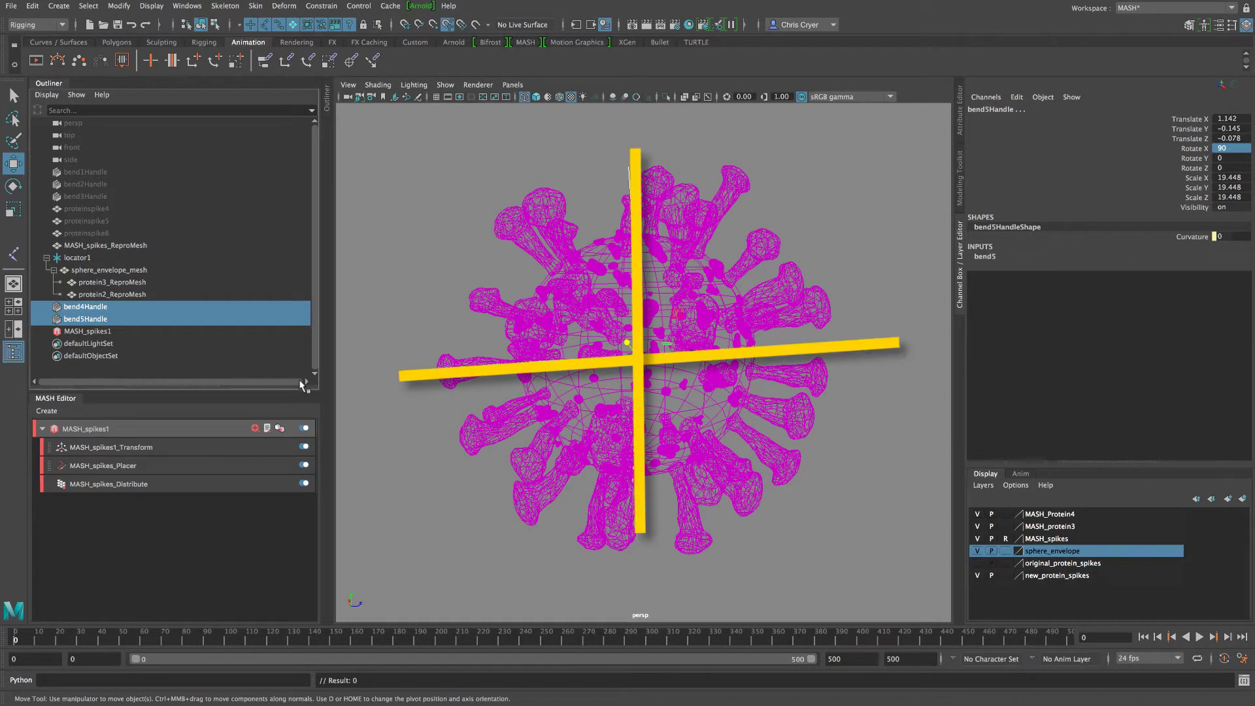
- Set the bend5 deformer's Curvature to 20 and key it on frame 0
left_click(79, 323)
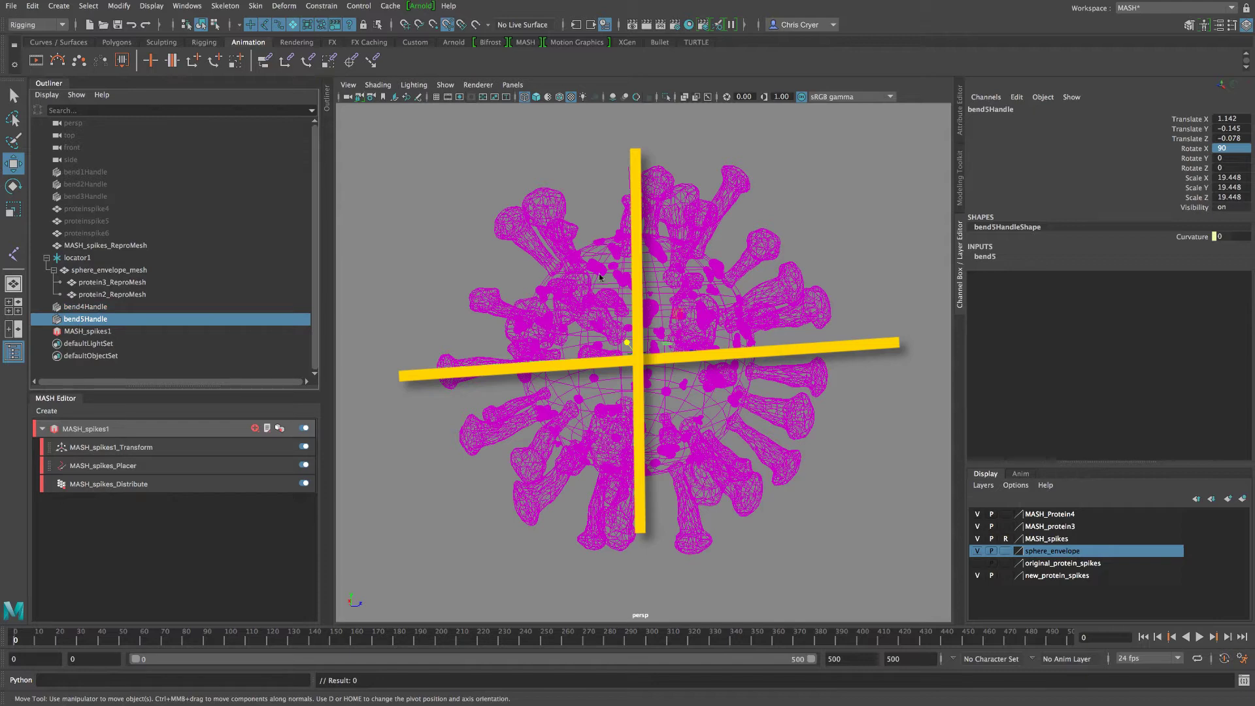
left_click(959, 128)
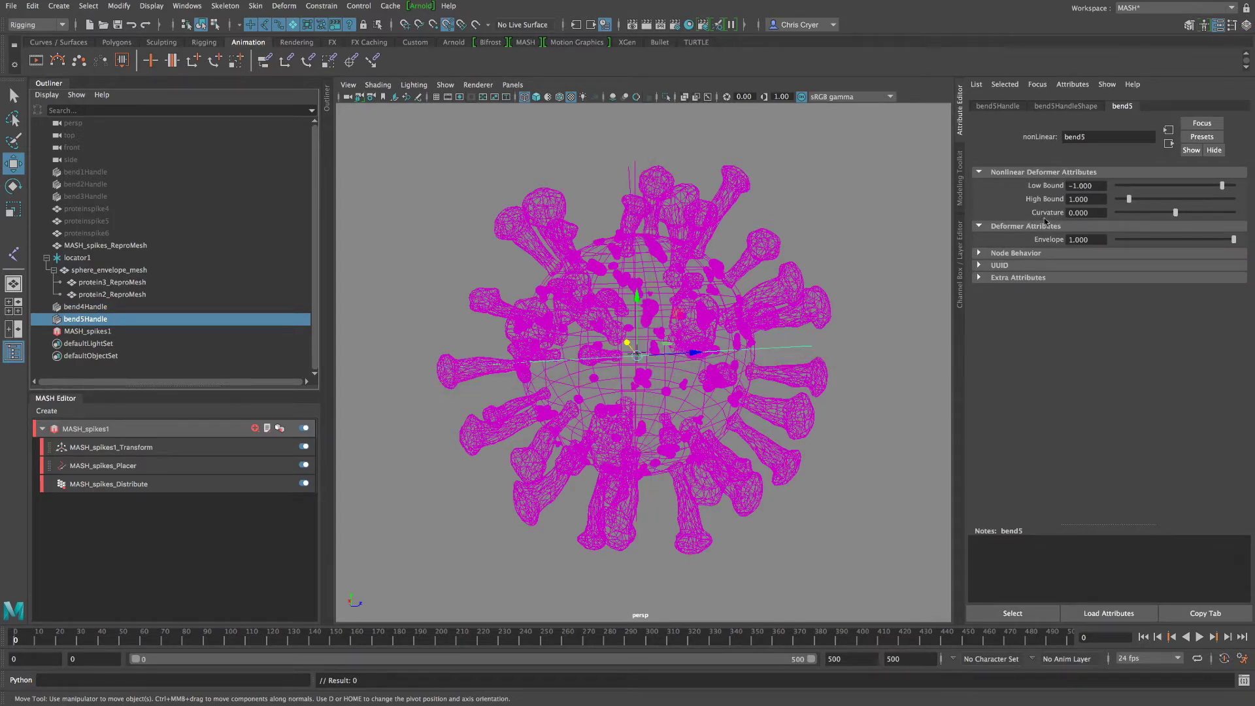
left_click_drag(1093, 213, 1030, 210)
type("2")
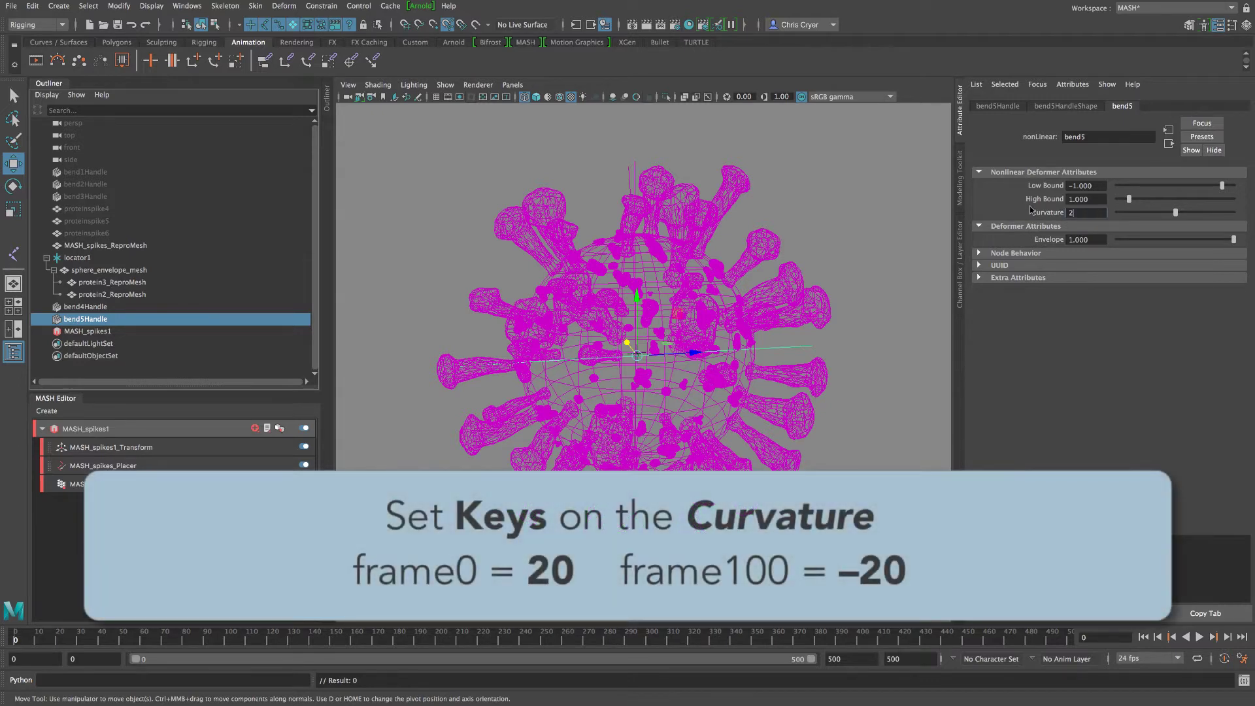
type("0")
key("Return")
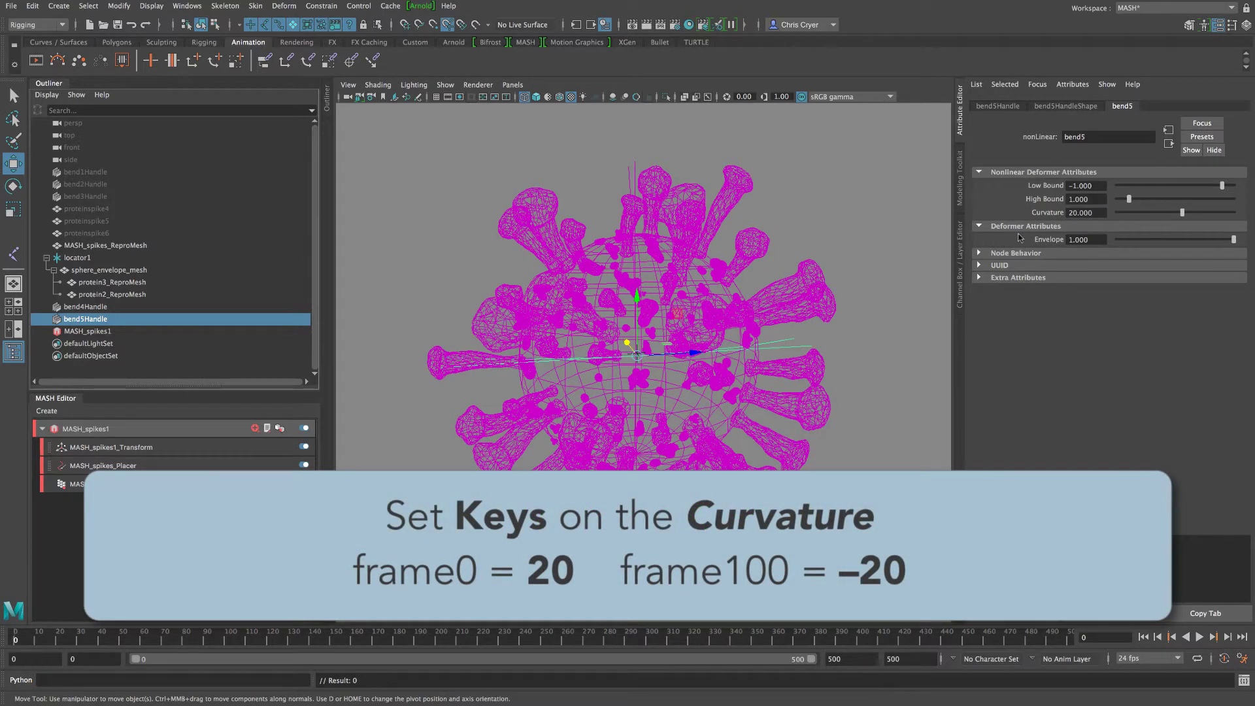
right_click(1048, 215)
left_click(1112, 230)
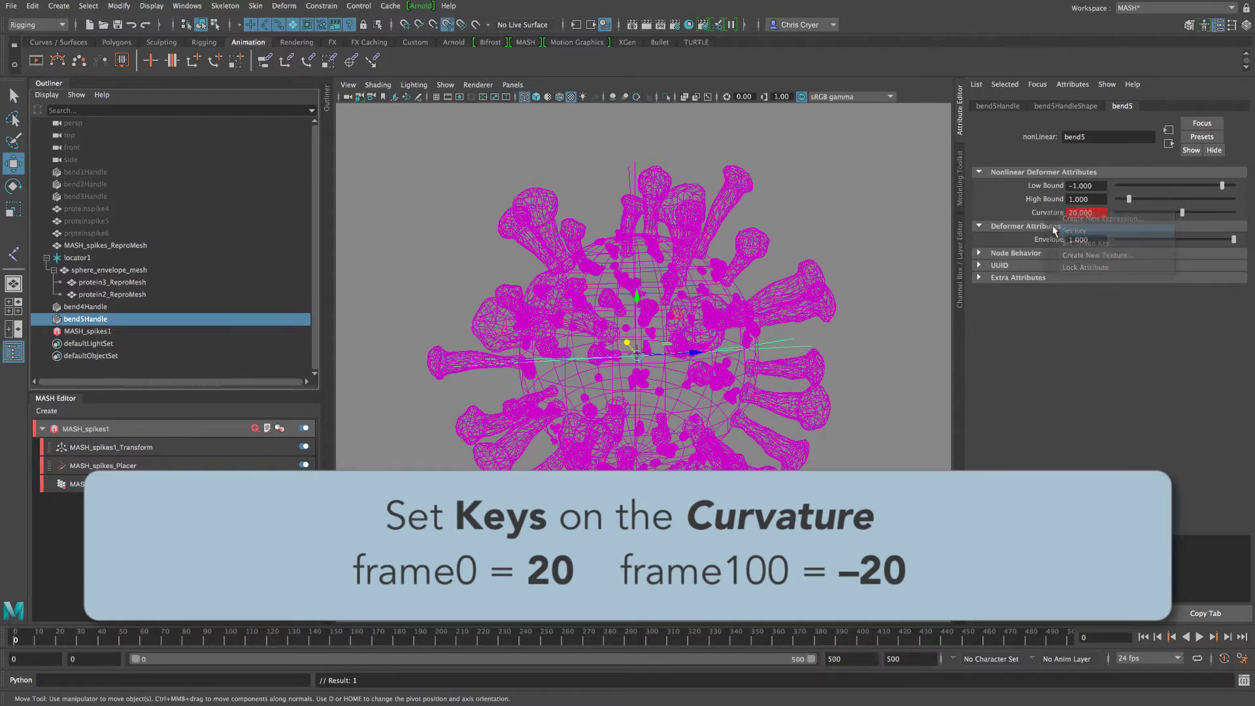
- Key bend5's Curvature at -20 on frame 100 and play the animation back to check the motion
left_click(225, 641)
left_click_drag(1105, 209, 1040, 206)
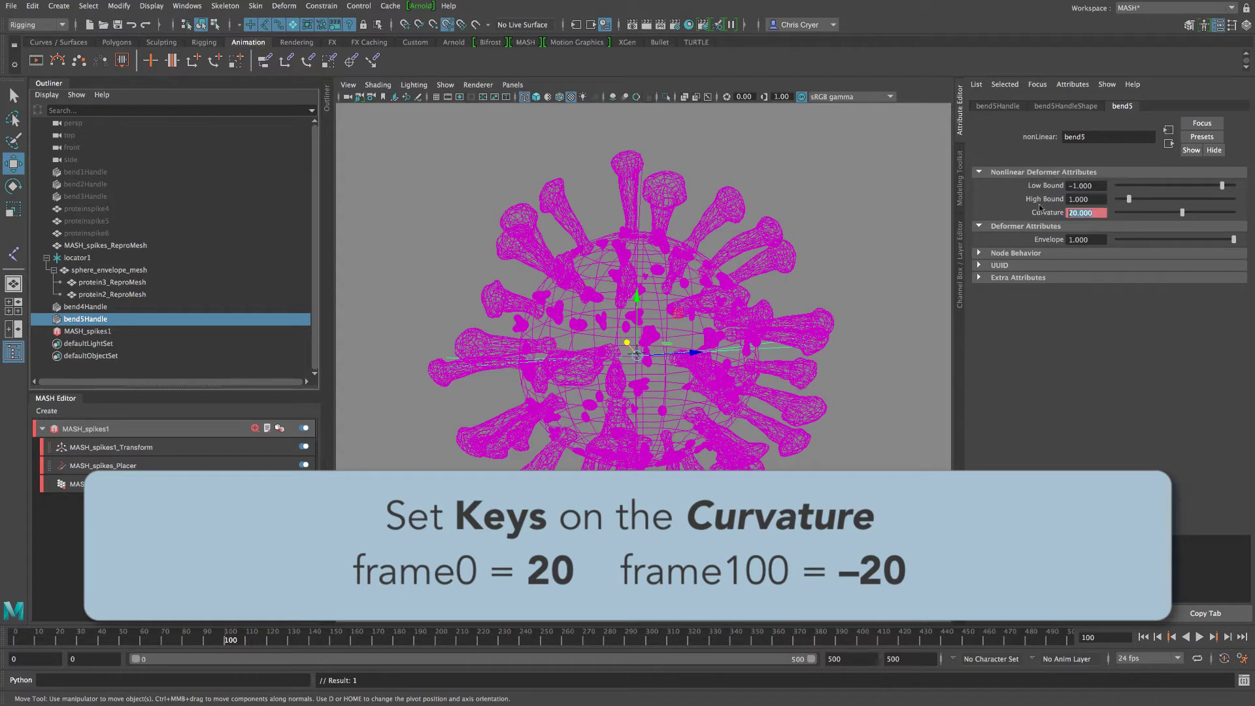
type("-20")
key("Return")
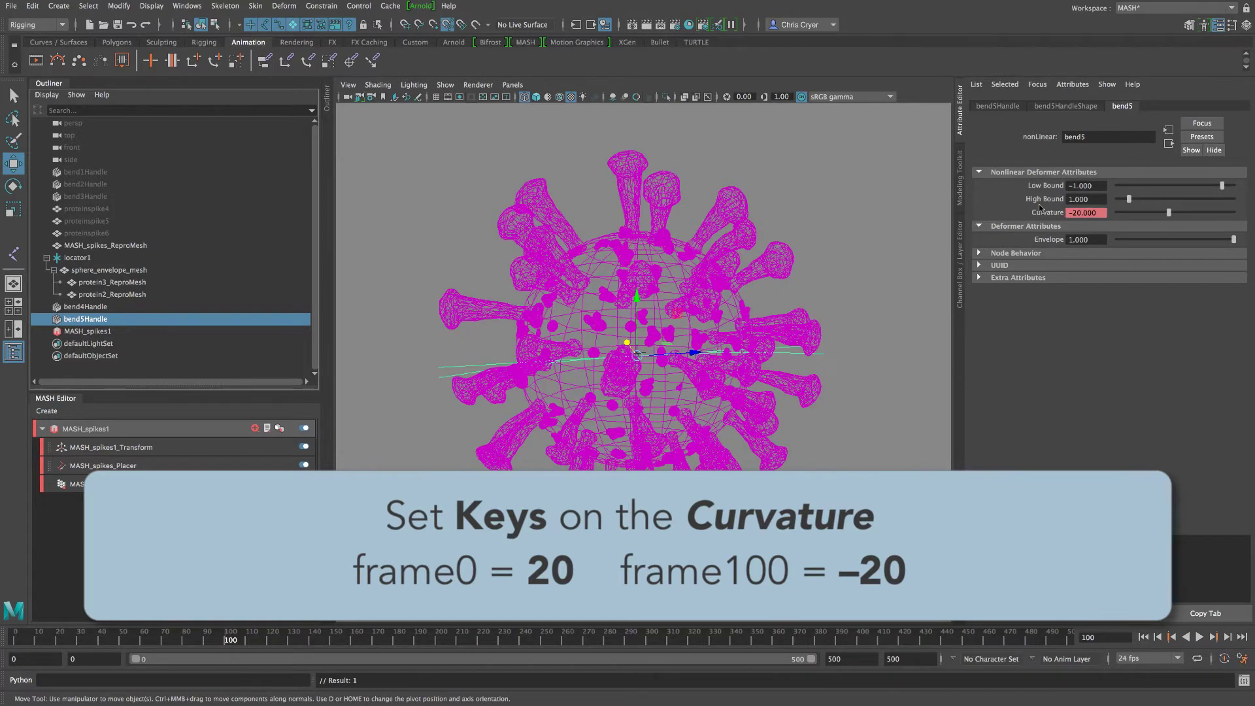
right_click(1039, 213)
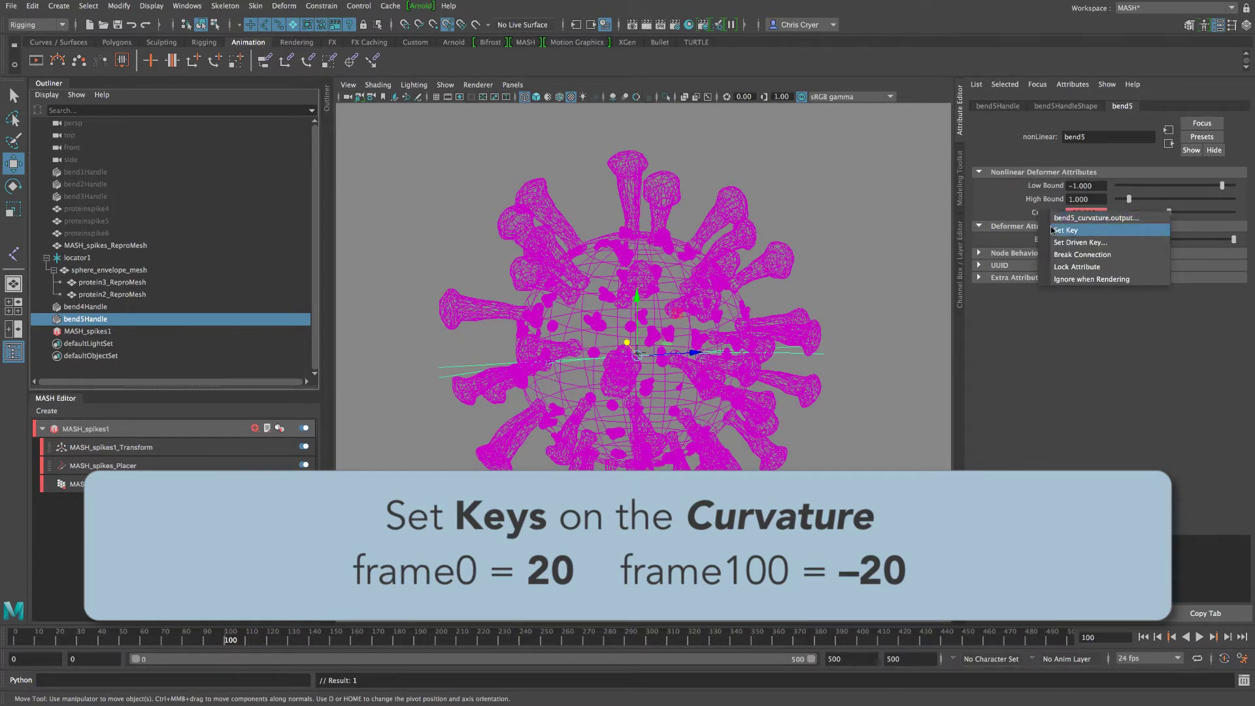
left_click(1050, 227)
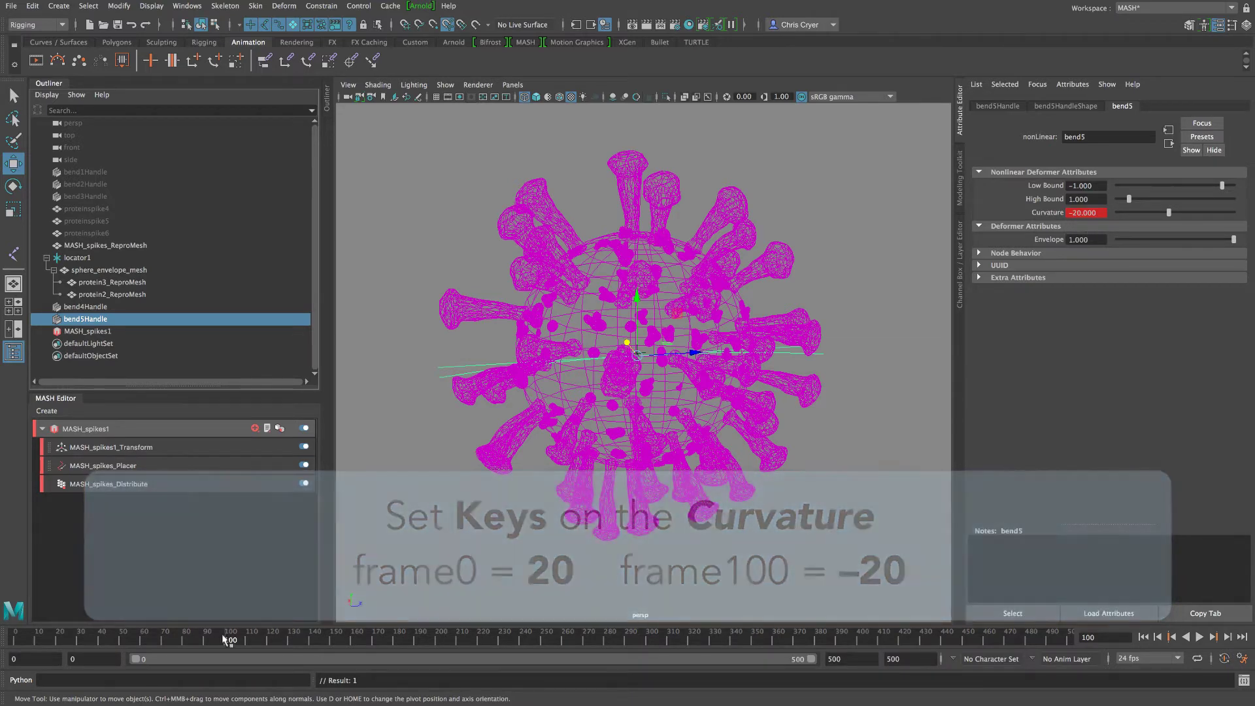
left_click_drag(224, 637, 133, 631)
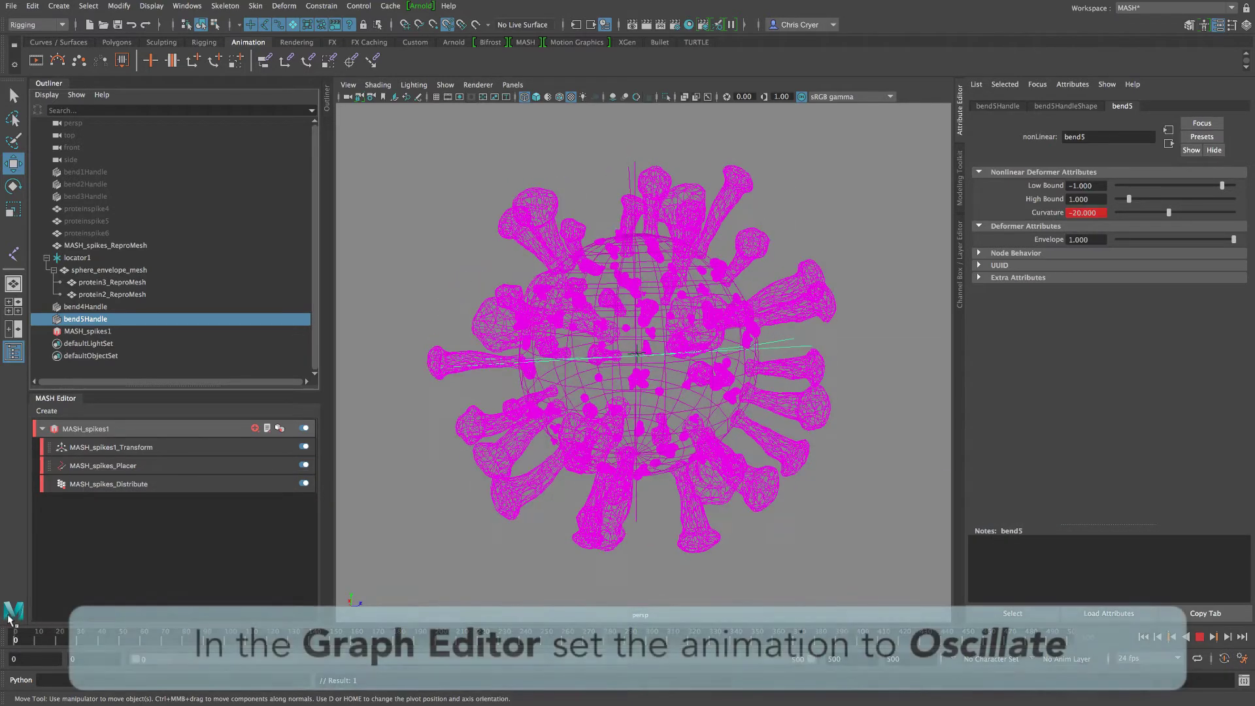
key("alt+v")
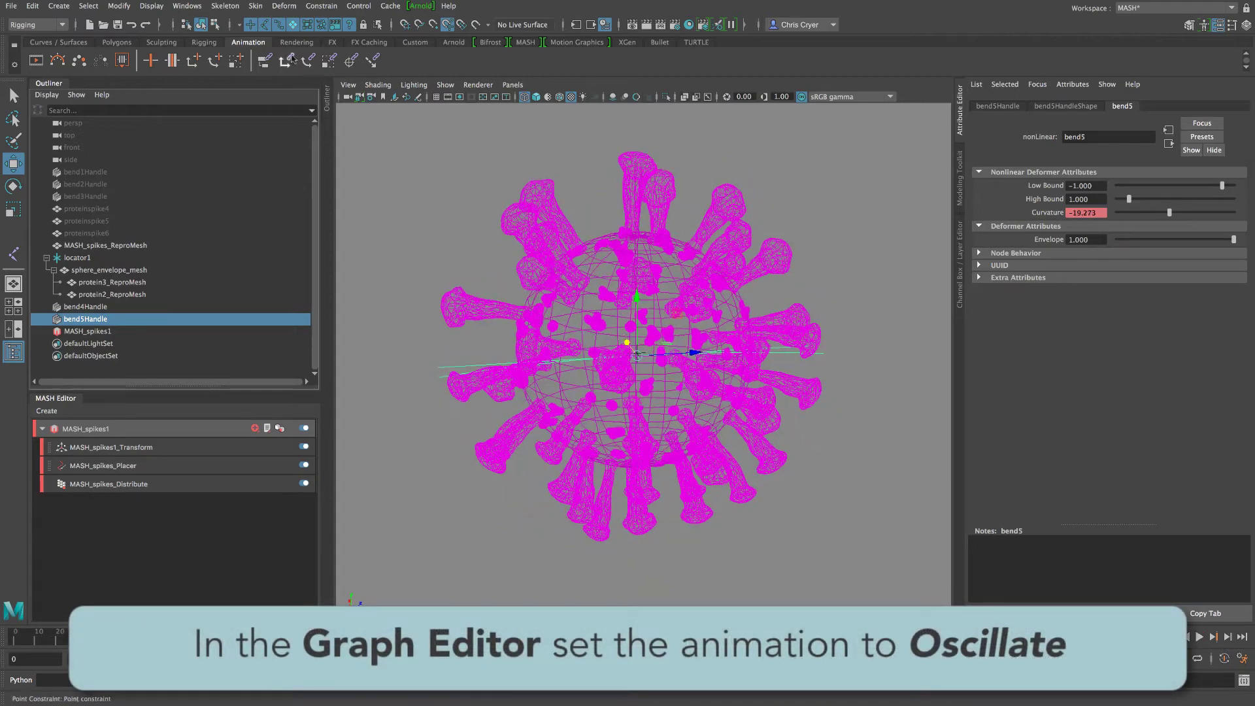
- Open the Graph Editor, select both bend5 Curvature keys and set the curve's post infinity to Oscillate
left_click(187, 6)
mouse_move(248, 74)
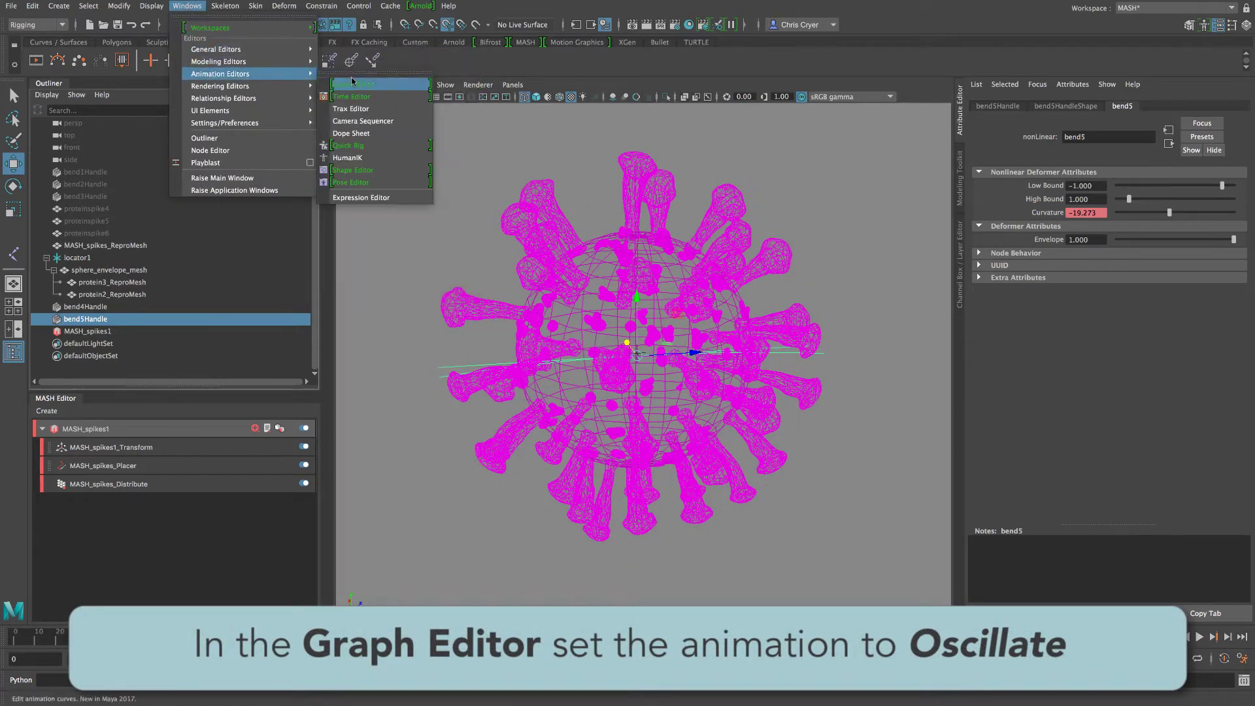
left_click(359, 84)
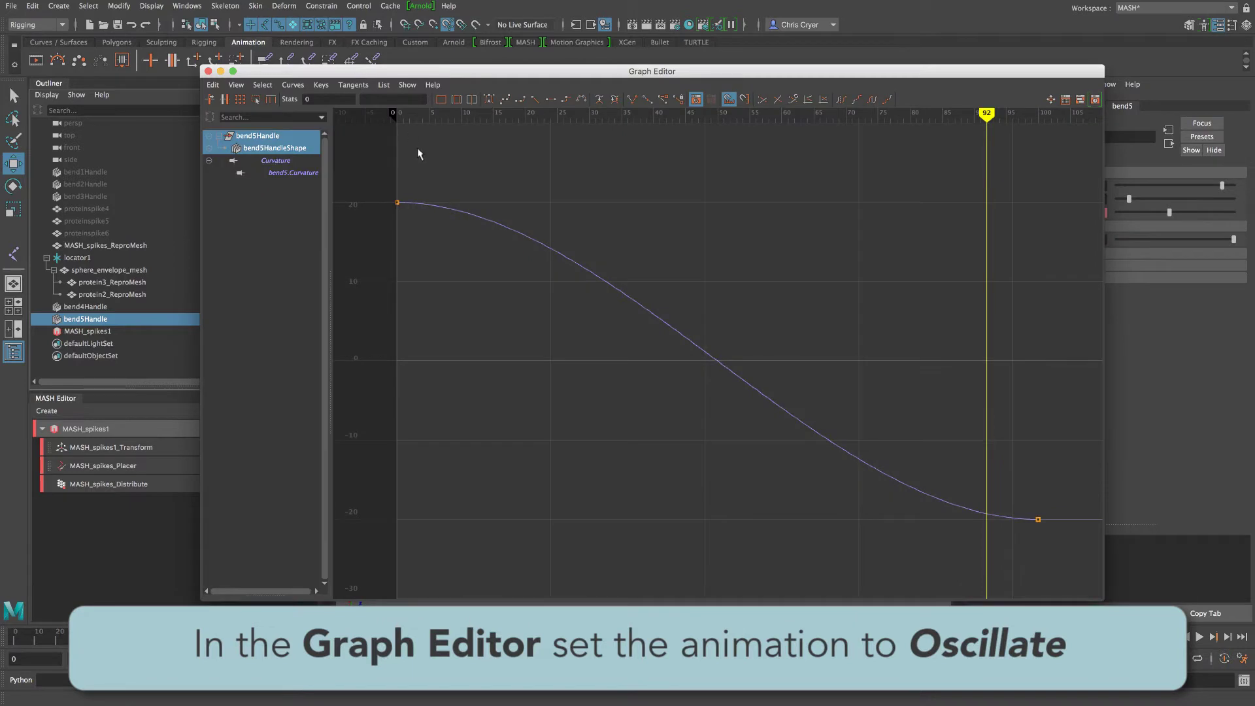
left_click_drag(369, 174, 1081, 568)
right_click_drag(991, 516, 596, 261, "alt")
left_click(293, 85)
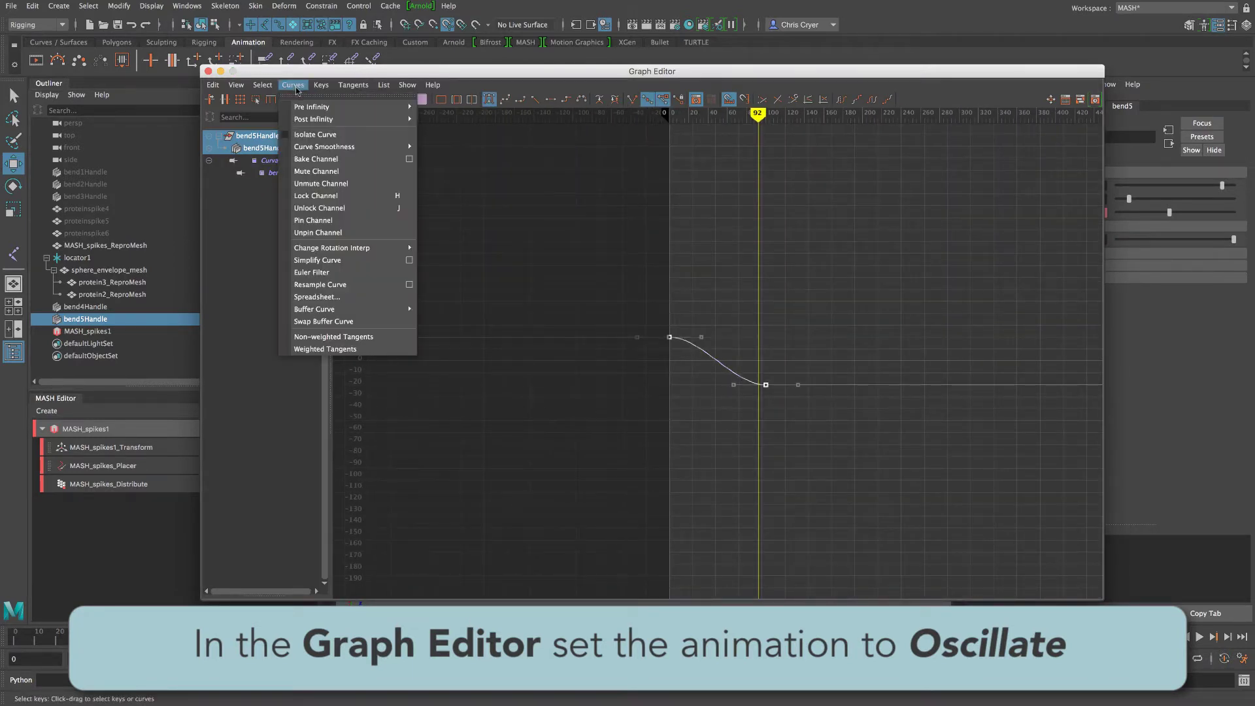
mouse_move(416, 121)
left_click(446, 154)
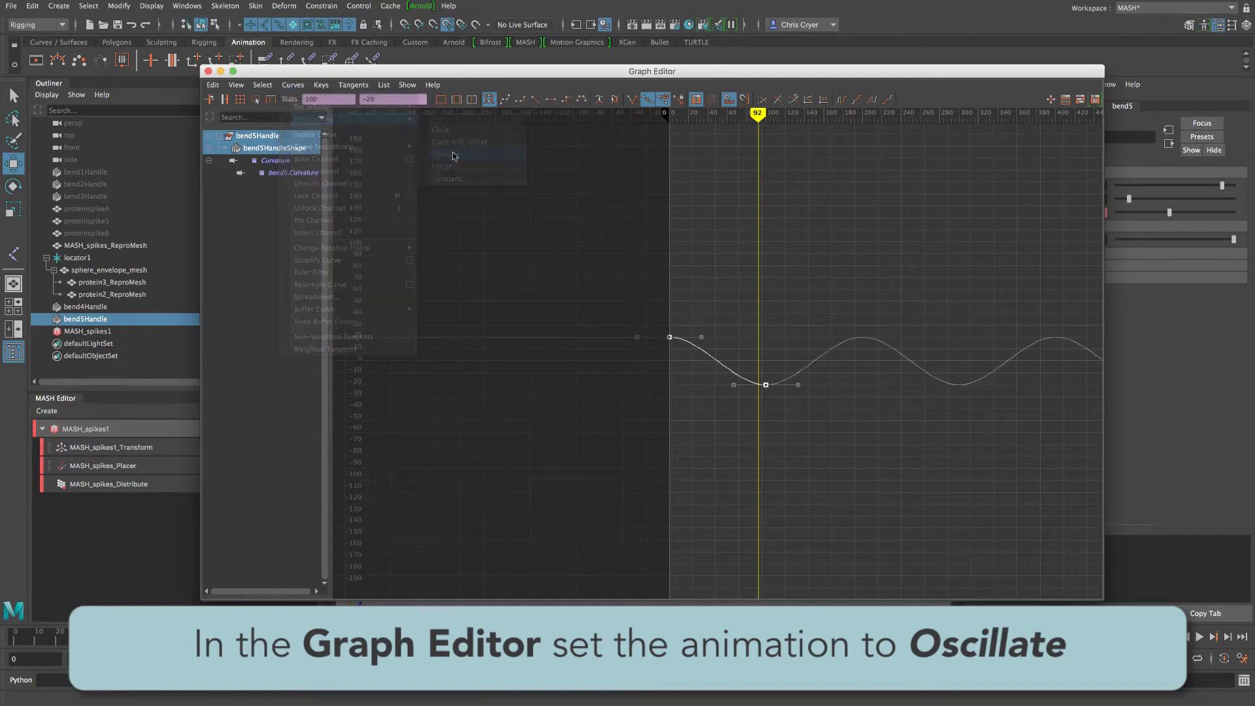
- Set the bend5 Curvature curve's pre infinity to Oscillate and close the Graph Editor
left_click(293, 85)
mouse_move(393, 107)
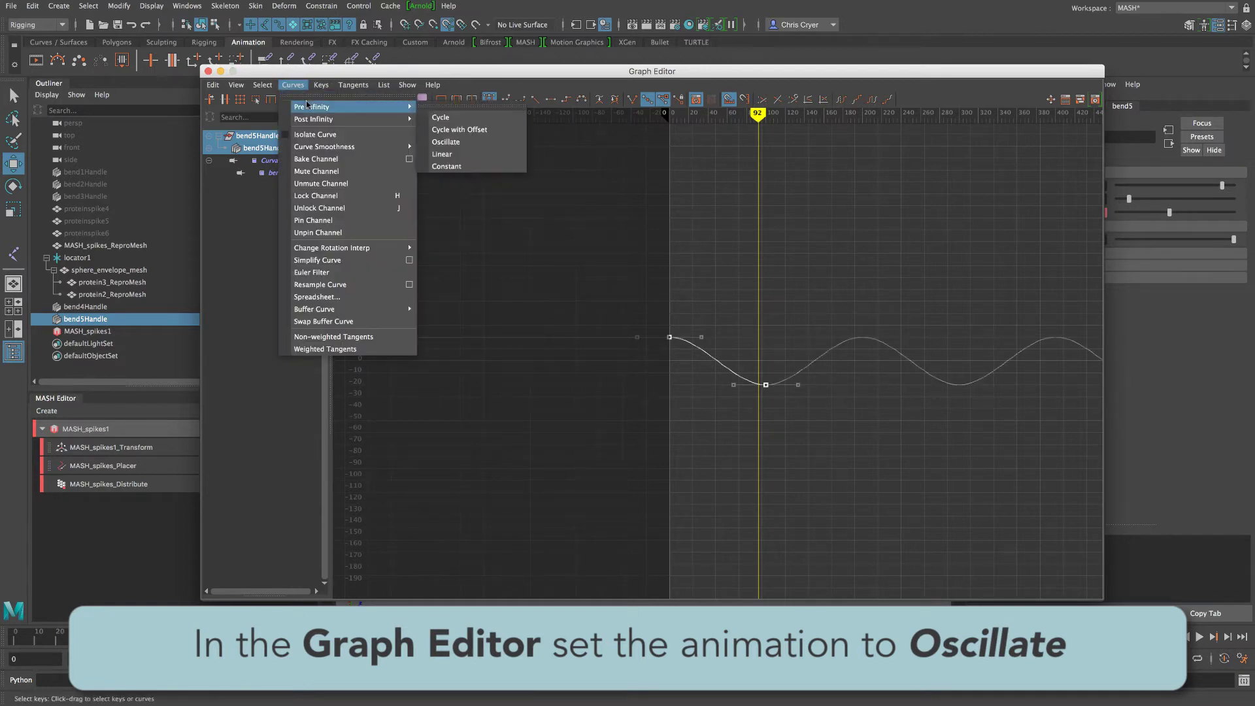
left_click(454, 143)
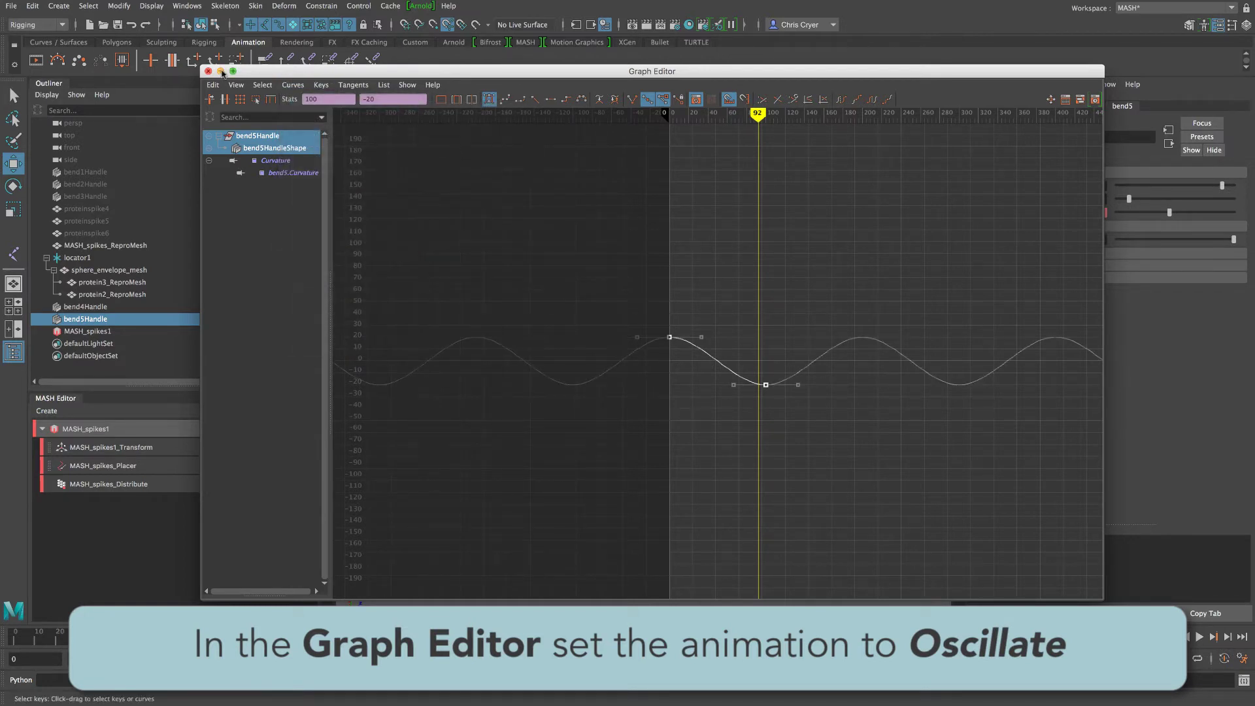
left_click(208, 70)
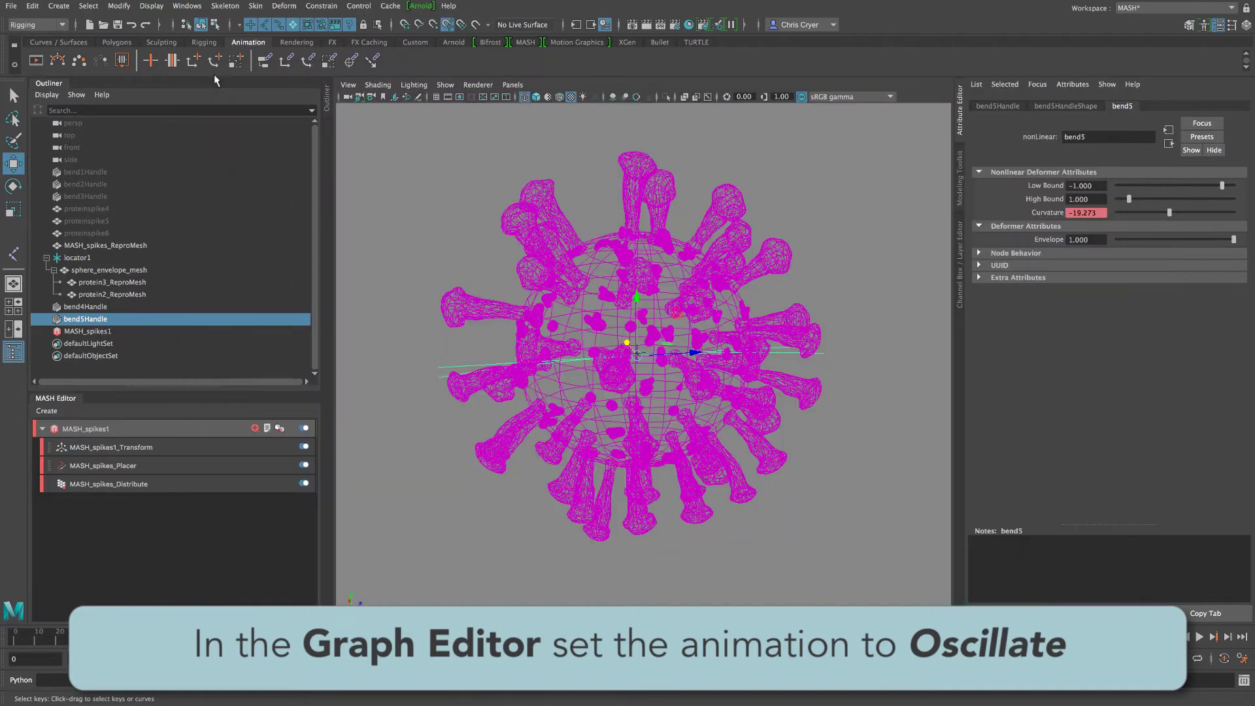
- Apply a third nonlinear Bend deformer to MASH_spikes_ReproMesh and sphere_envelope_mesh
left_click(95, 246)
left_click(110, 271, "ctrl")
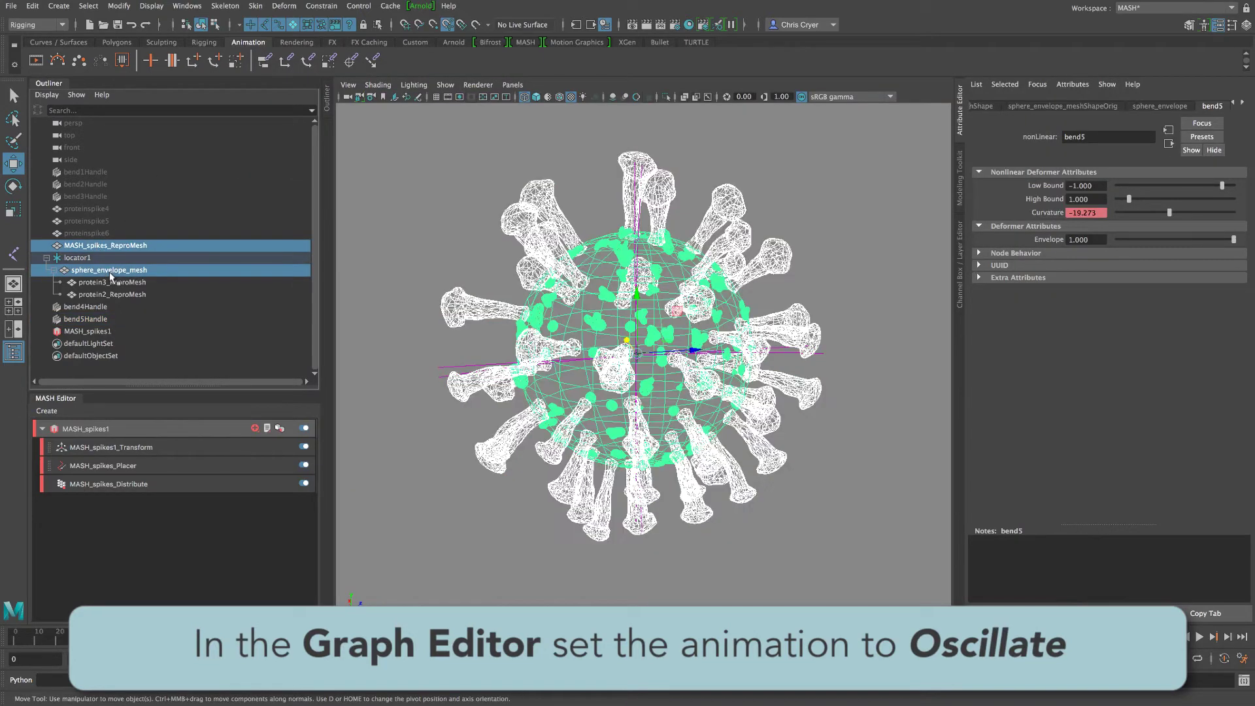
left_click(283, 6)
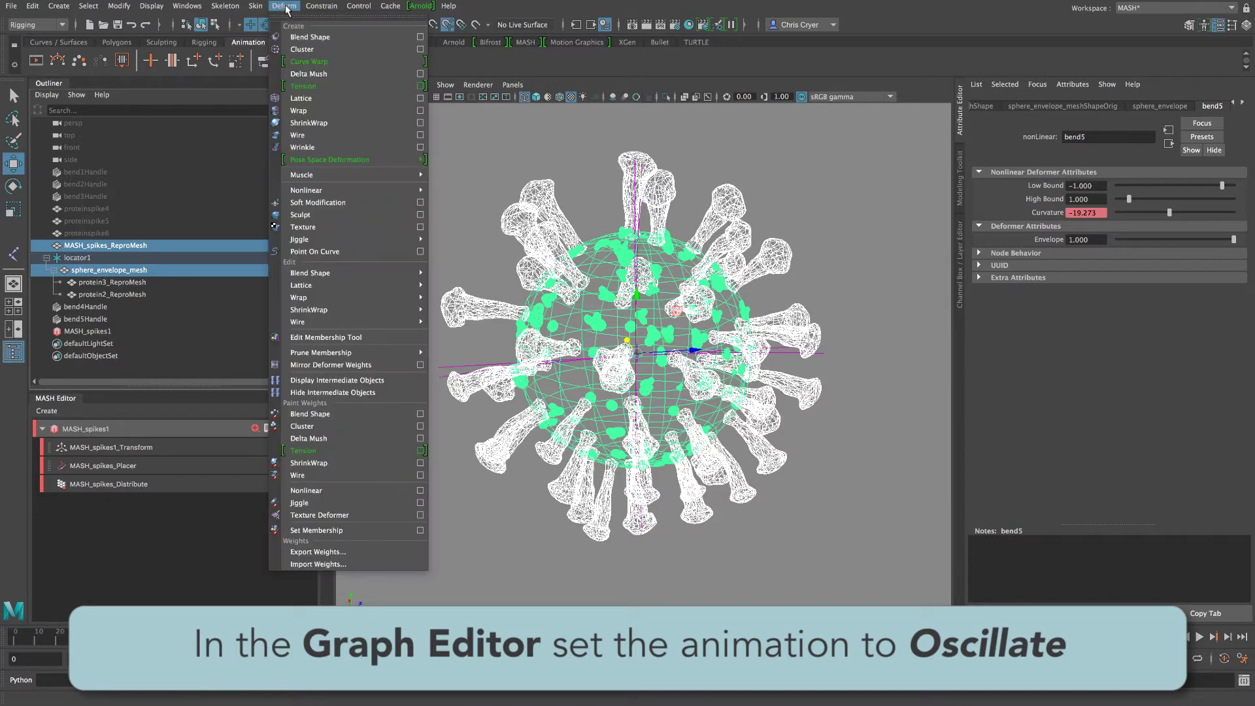
mouse_move(392, 191)
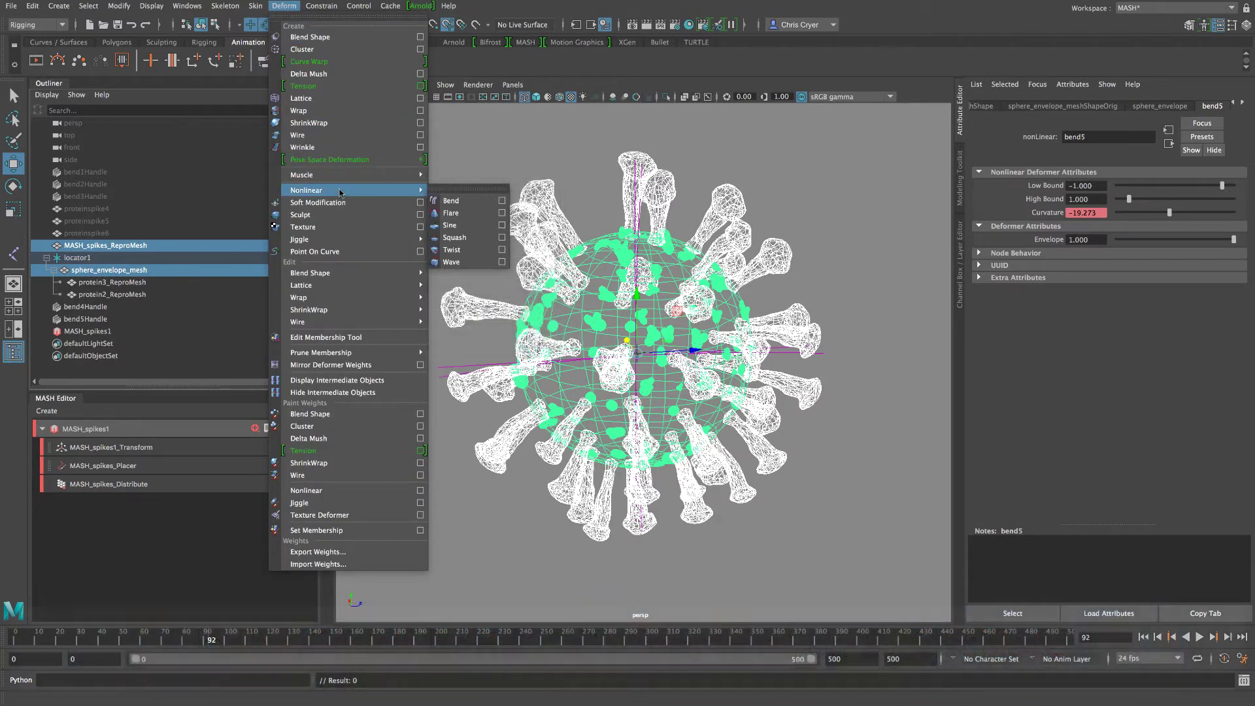
left_click(451, 201)
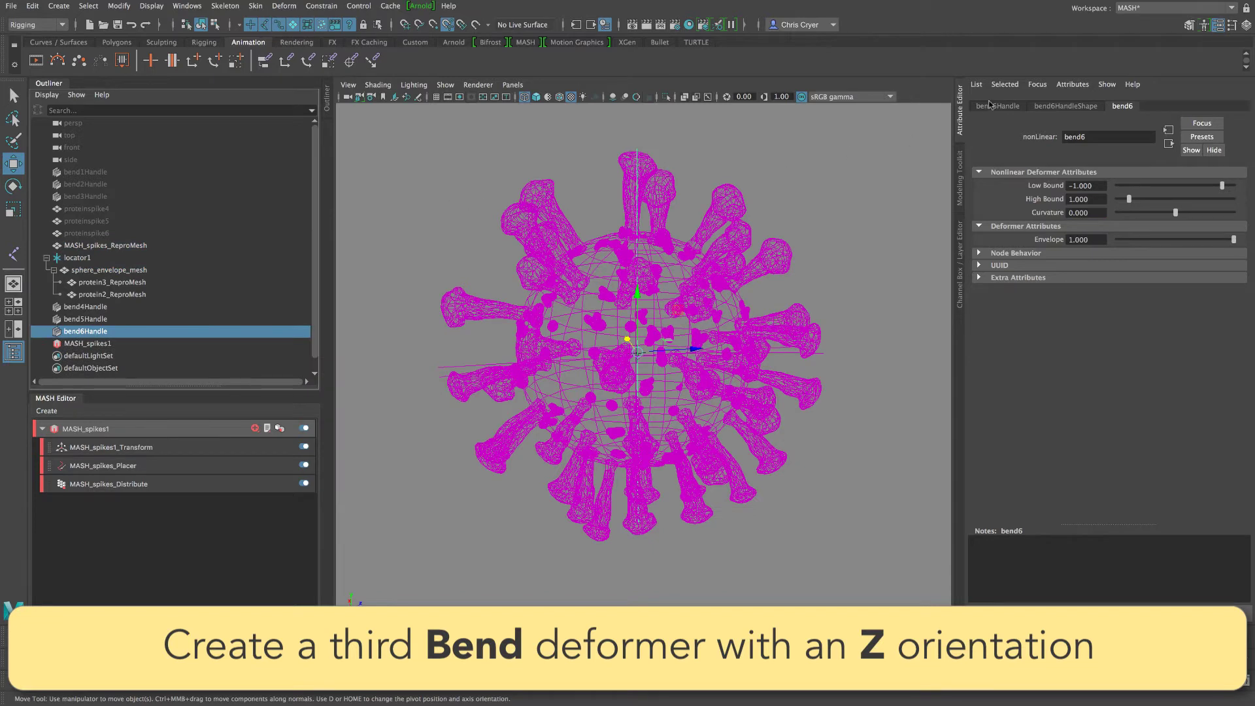
- Set the third bend handle's Rotate Z to 90
left_click(961, 256)
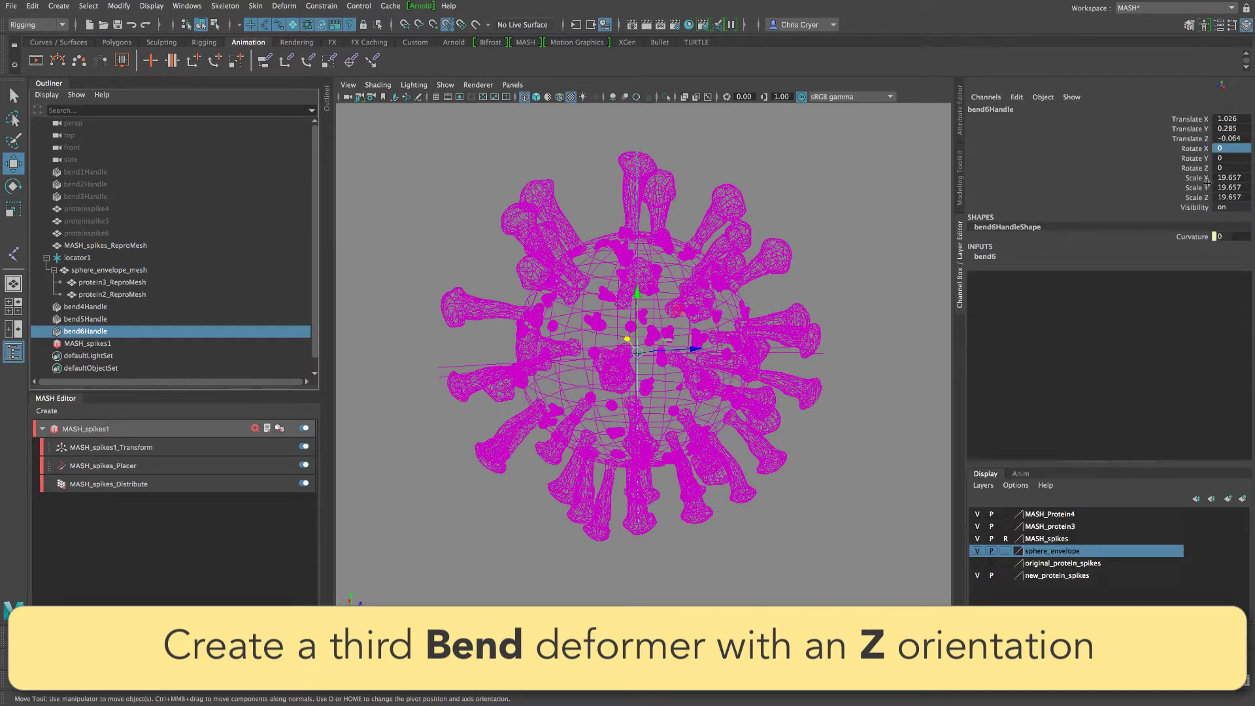
left_click(1228, 167)
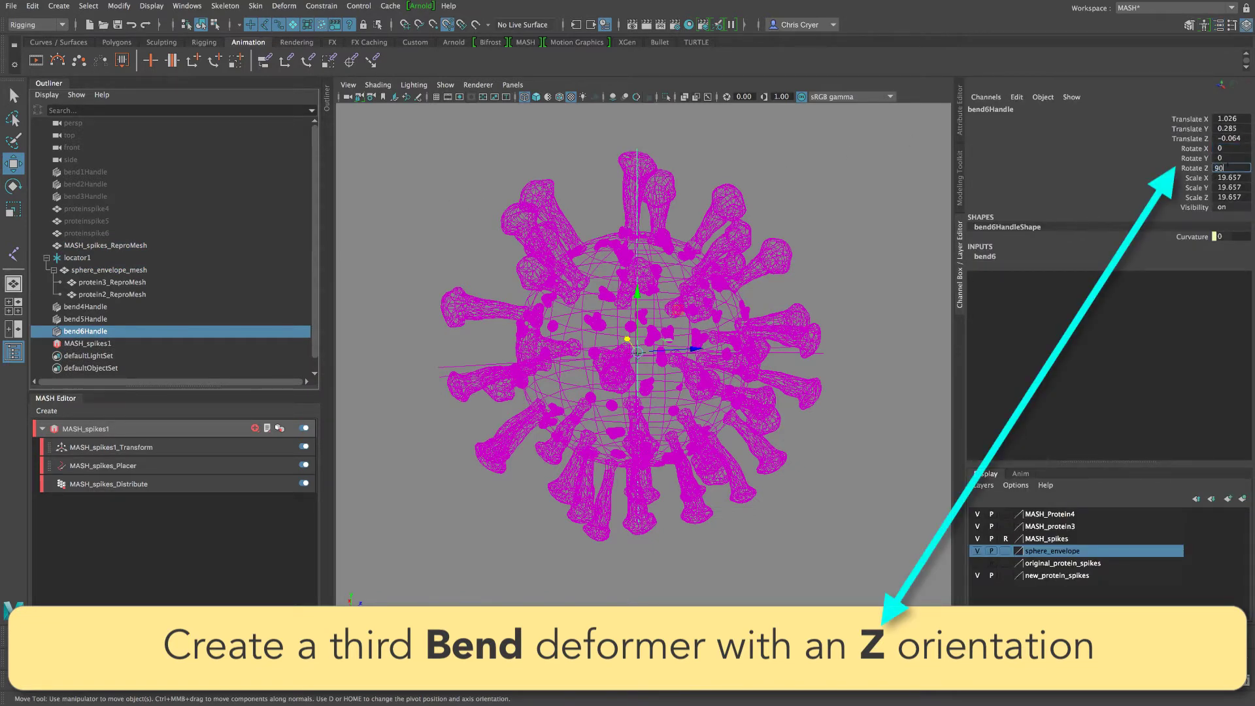
key("Return")
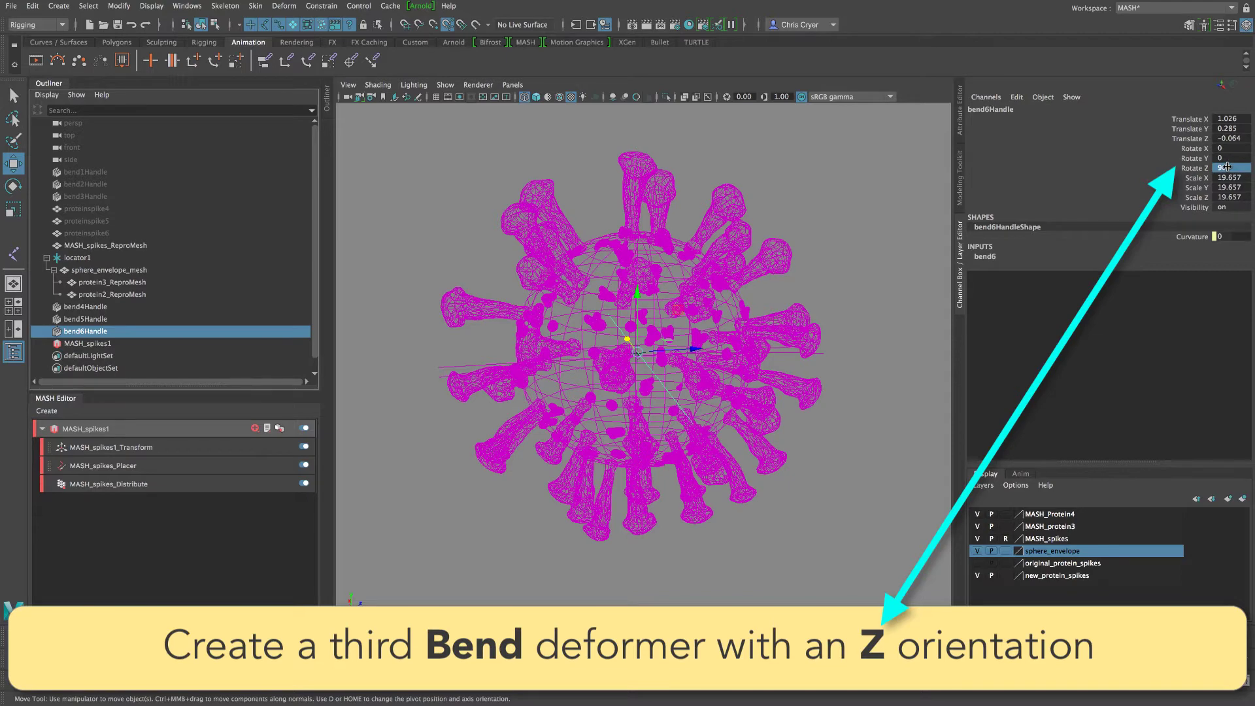
- Return to frame 0, set the bend6 deformer's Curvature to 20 and key it there
left_click(960, 116)
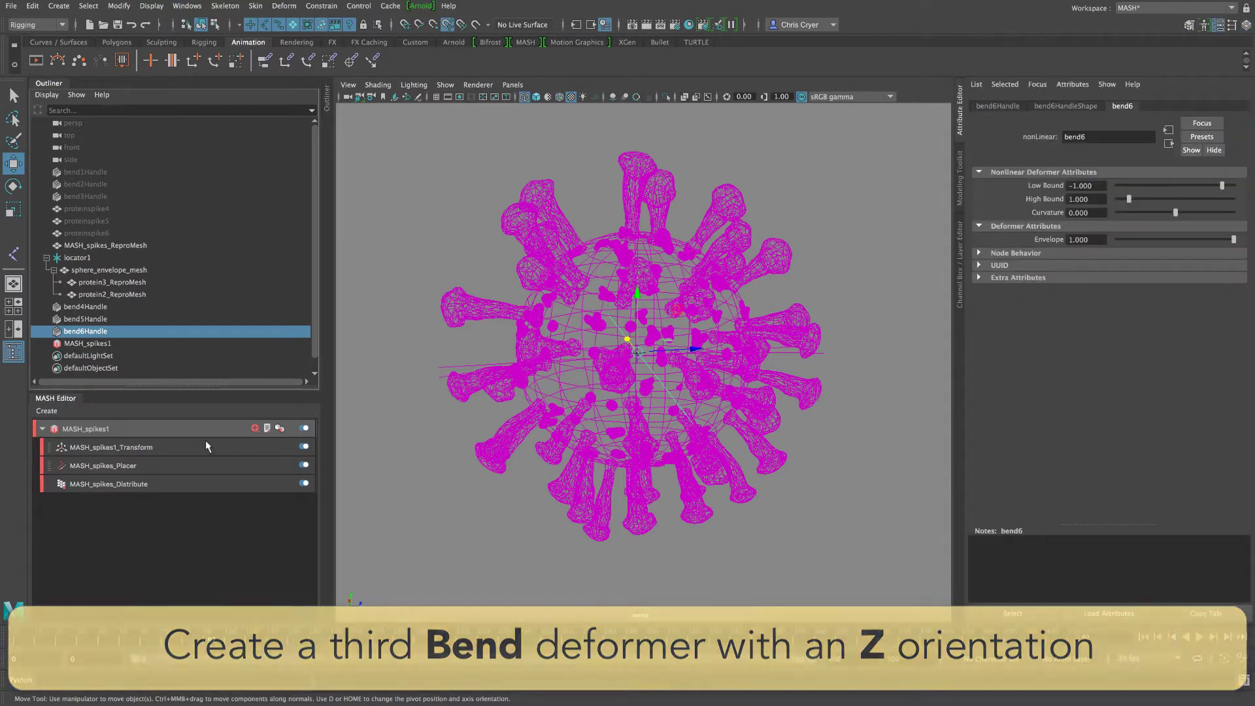
left_click(15, 641)
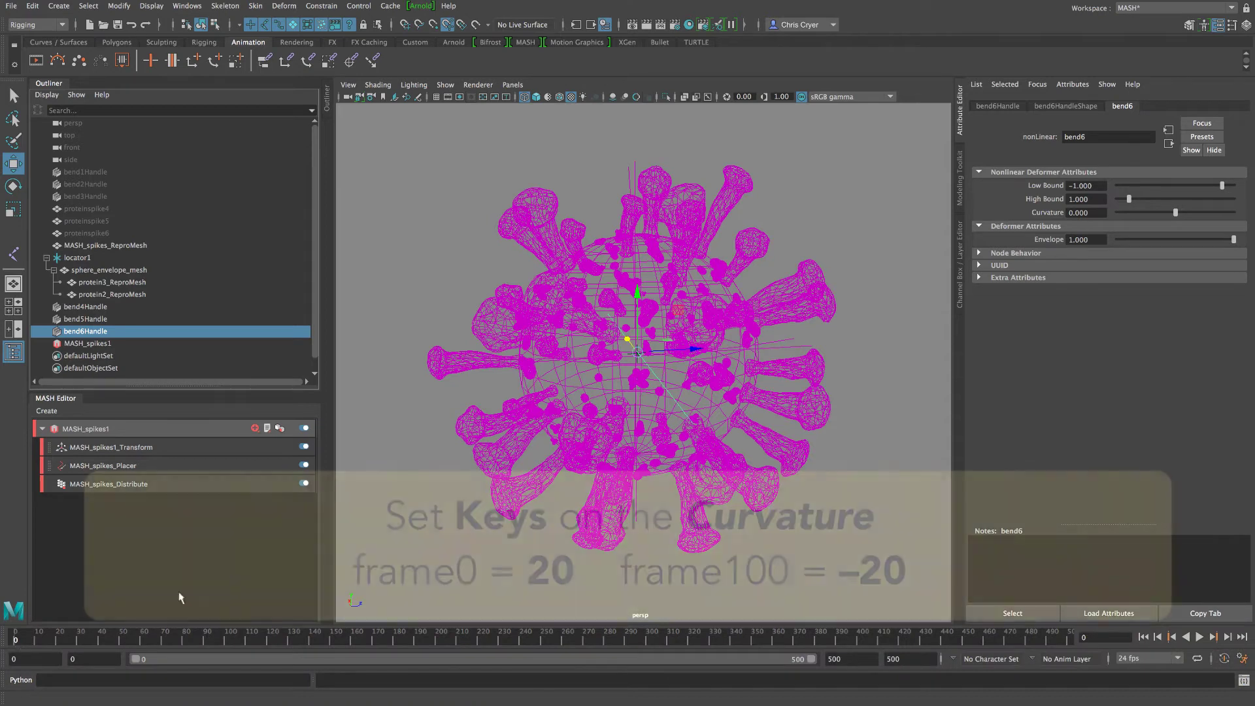
double_click(1082, 213)
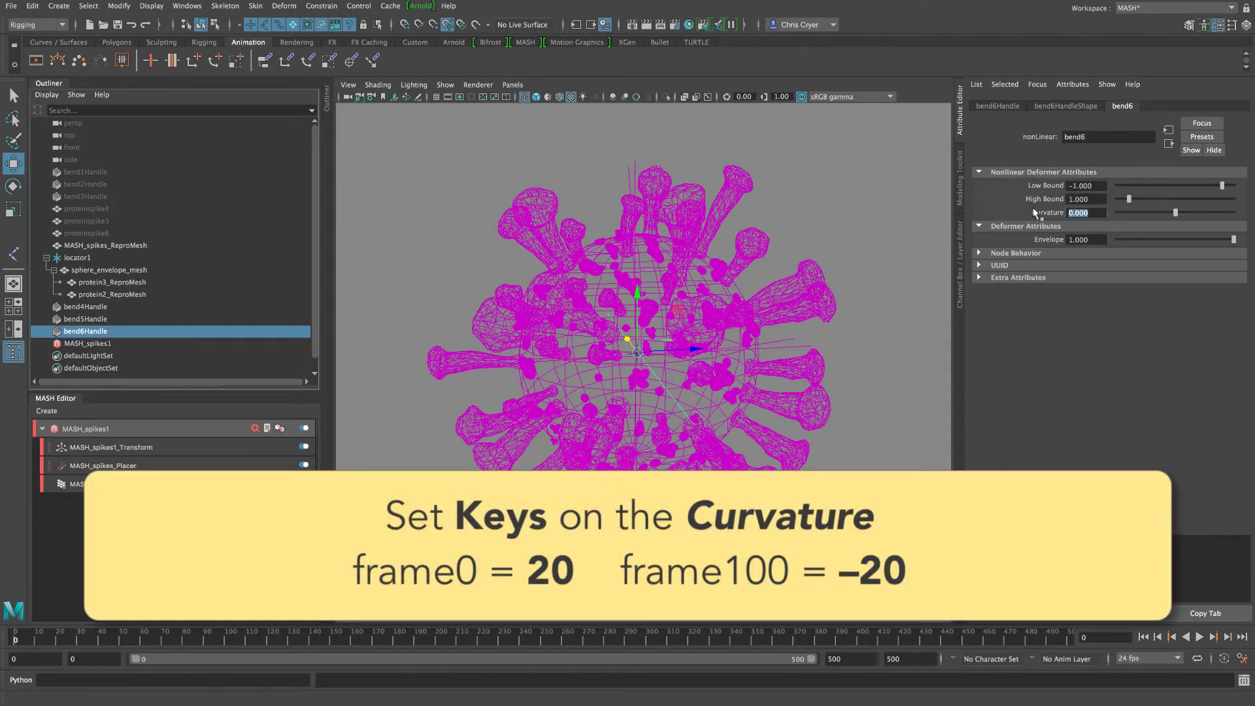
type("20")
key("Return")
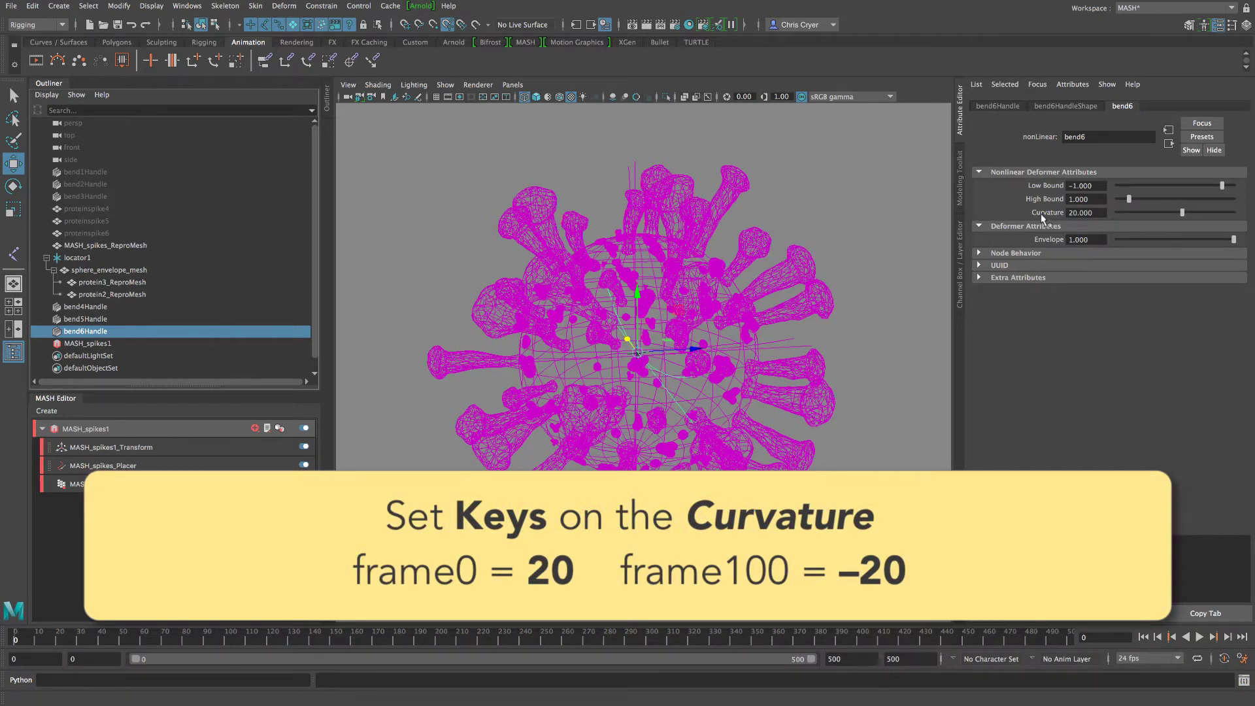
right_click(1041, 213)
left_click(1057, 232)
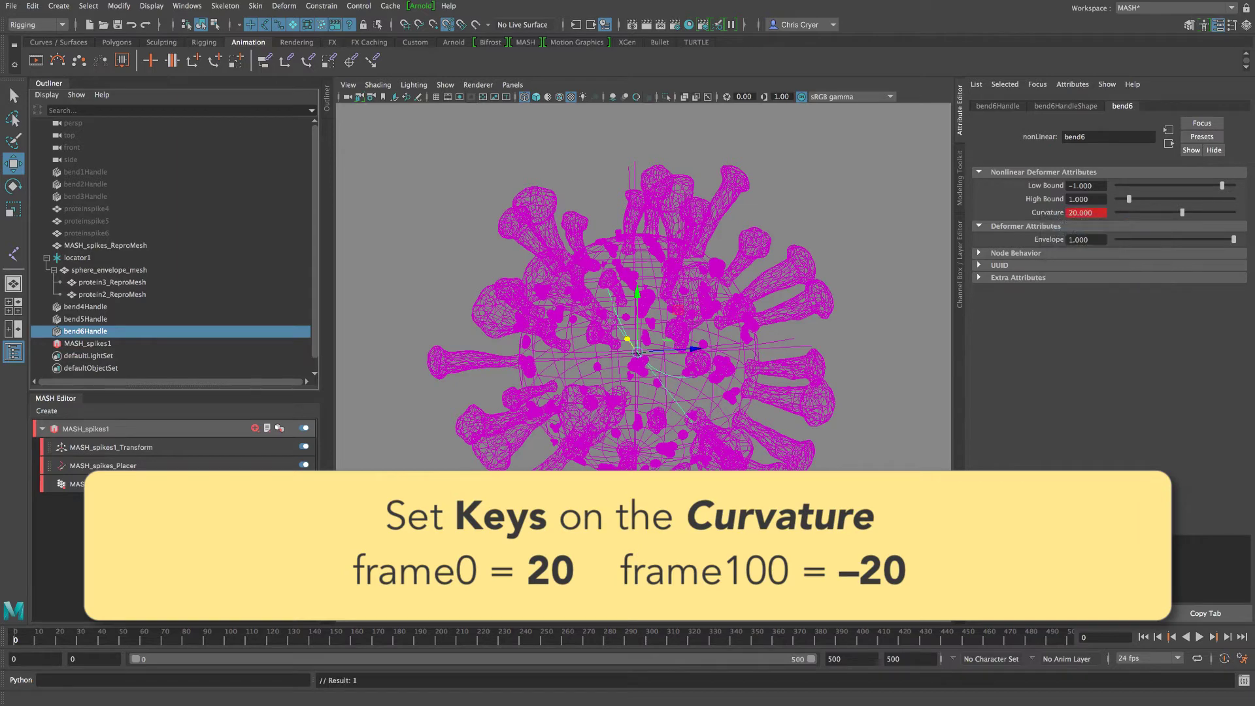
- Go to frame 100, set the bend6 deformer's Curvature to -20 and key it there
left_click(228, 644)
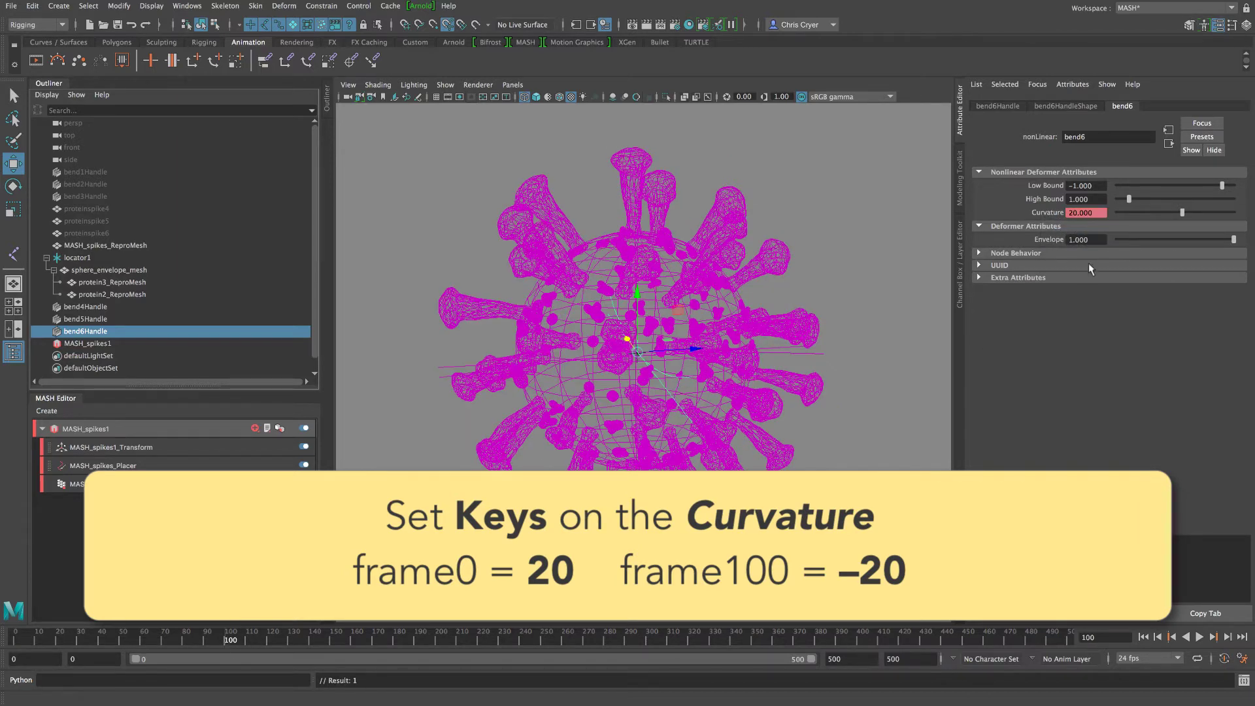
left_click(1101, 214)
type("-20")
key("Return")
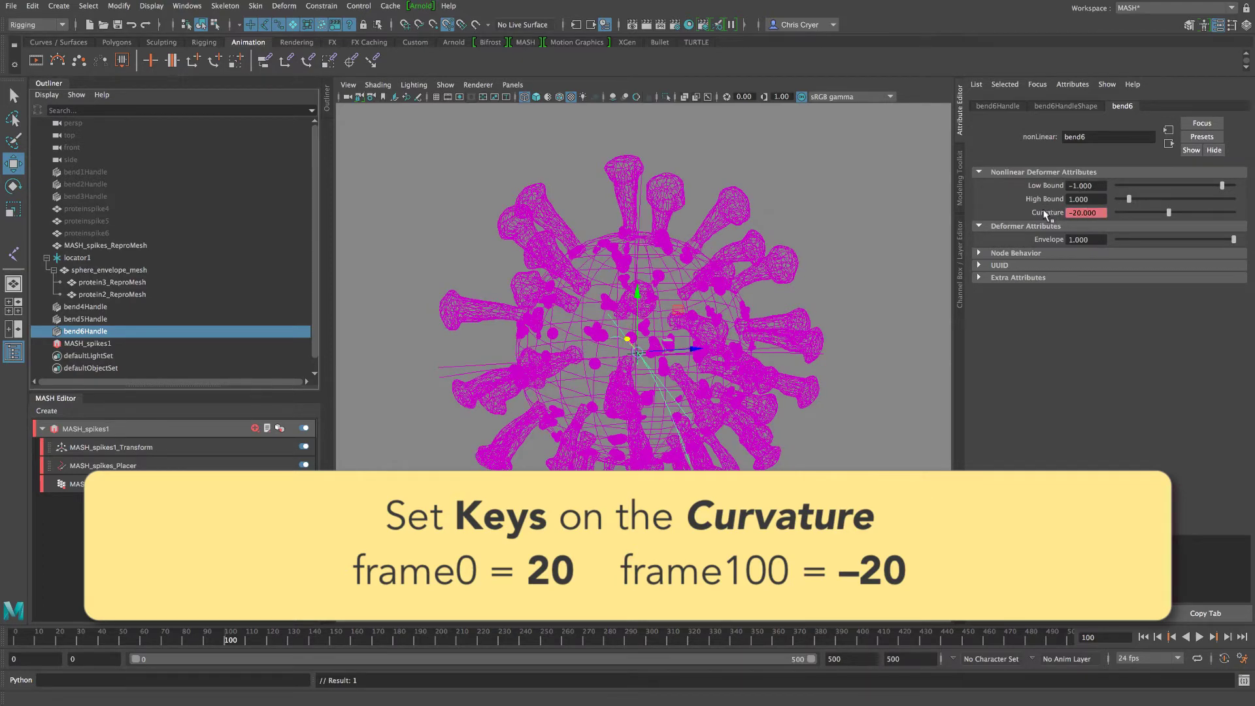
right_click(1044, 213)
left_click(1055, 229)
- Open the Graph Editor, select both bend6 Curvature keys and set the curve's post infinity to Oscillate
left_click(189, 6)
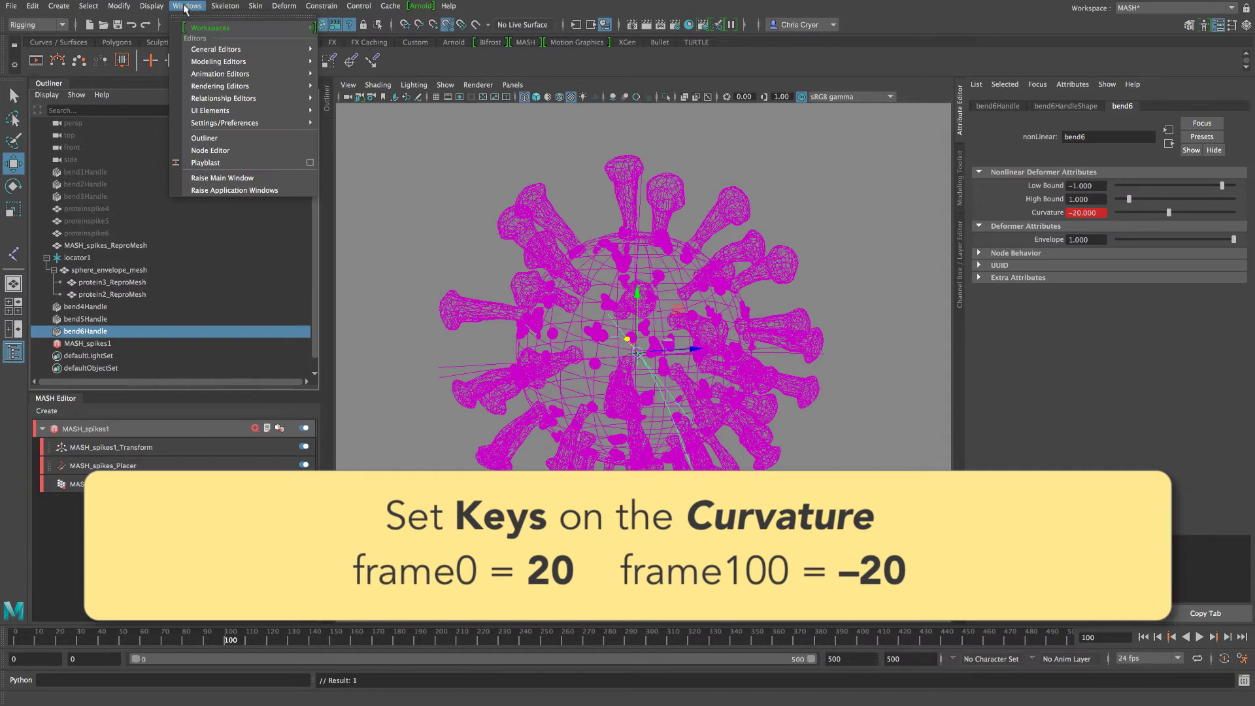
mouse_move(261, 74)
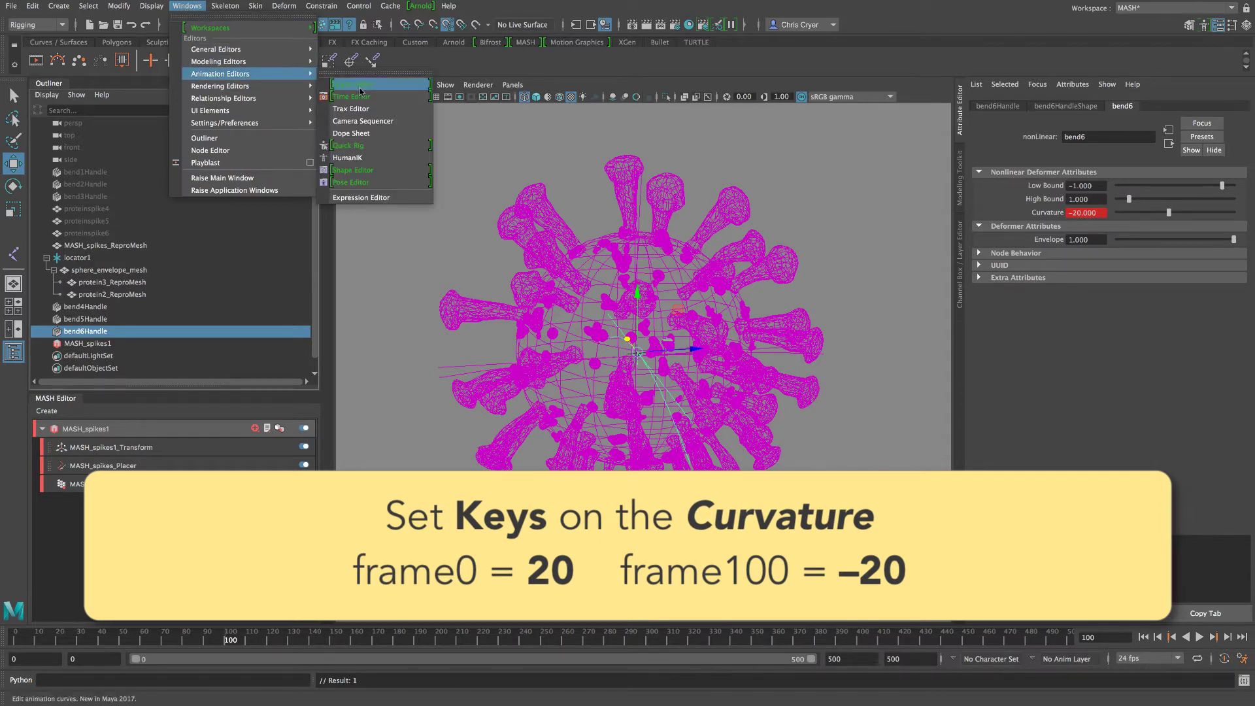
left_click(360, 88)
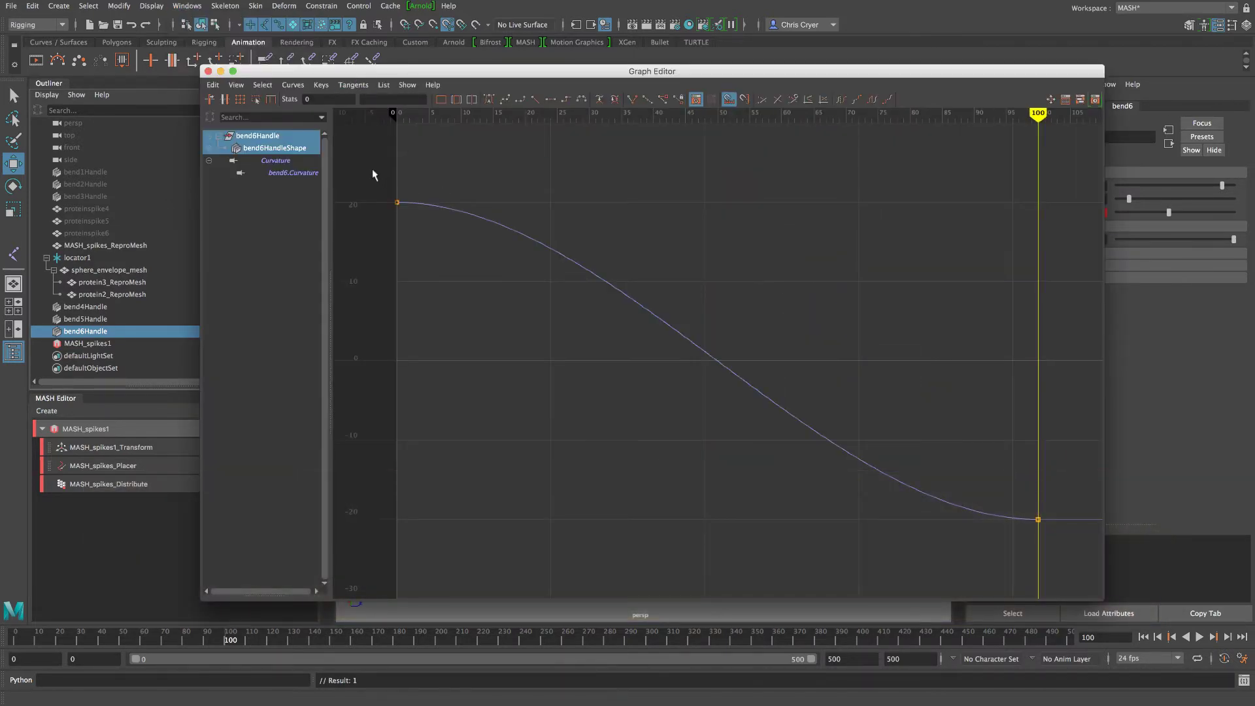
left_click_drag(373, 174, 1065, 532)
scroll(673, 249, "down", 10)
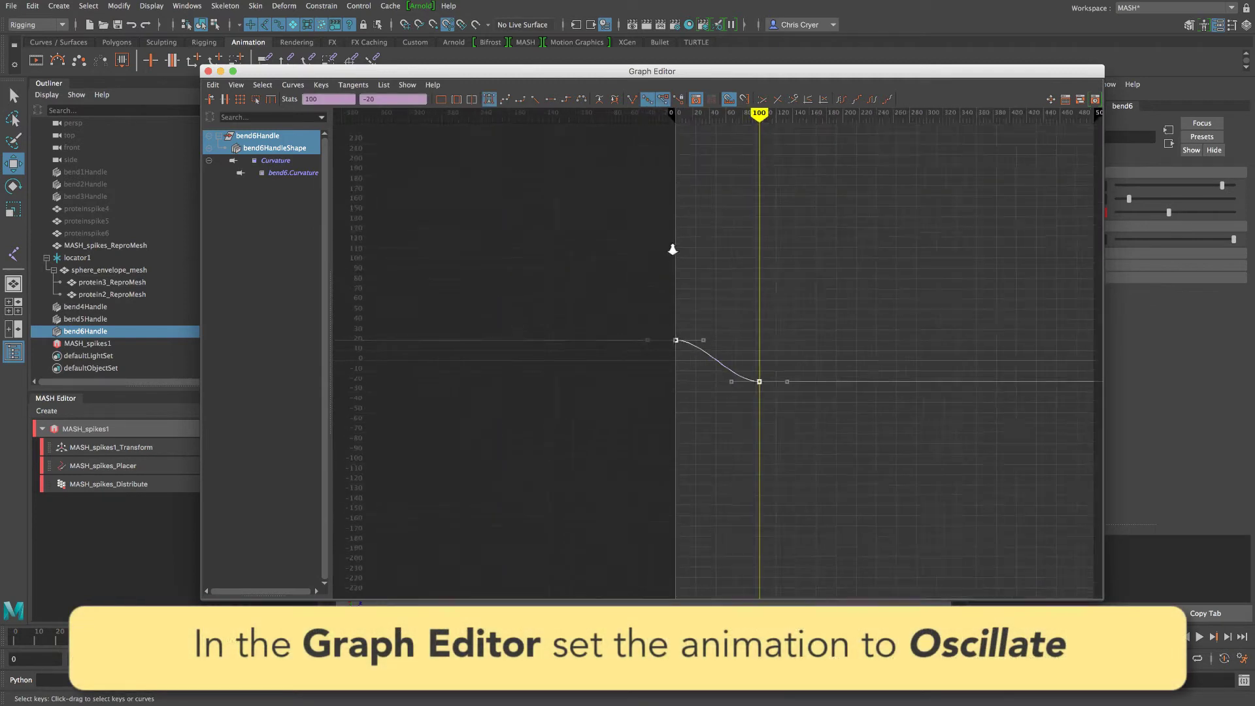
left_click(293, 85)
mouse_move(307, 121)
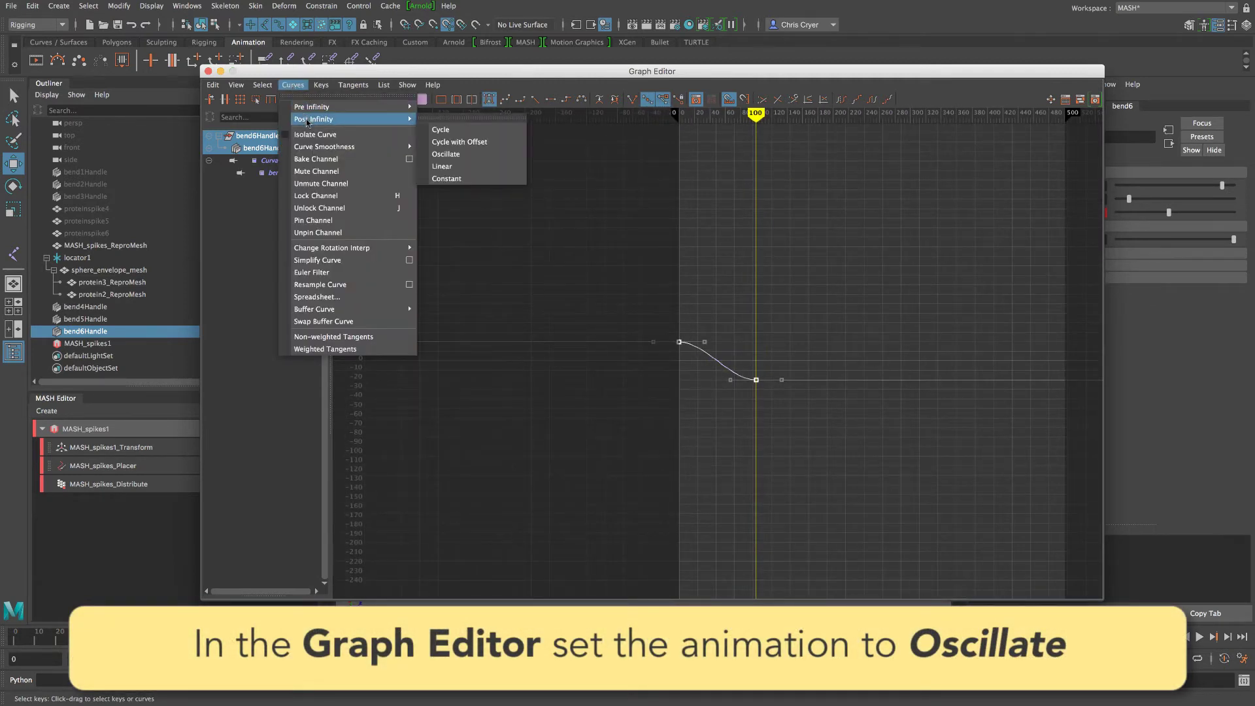
left_click(461, 155)
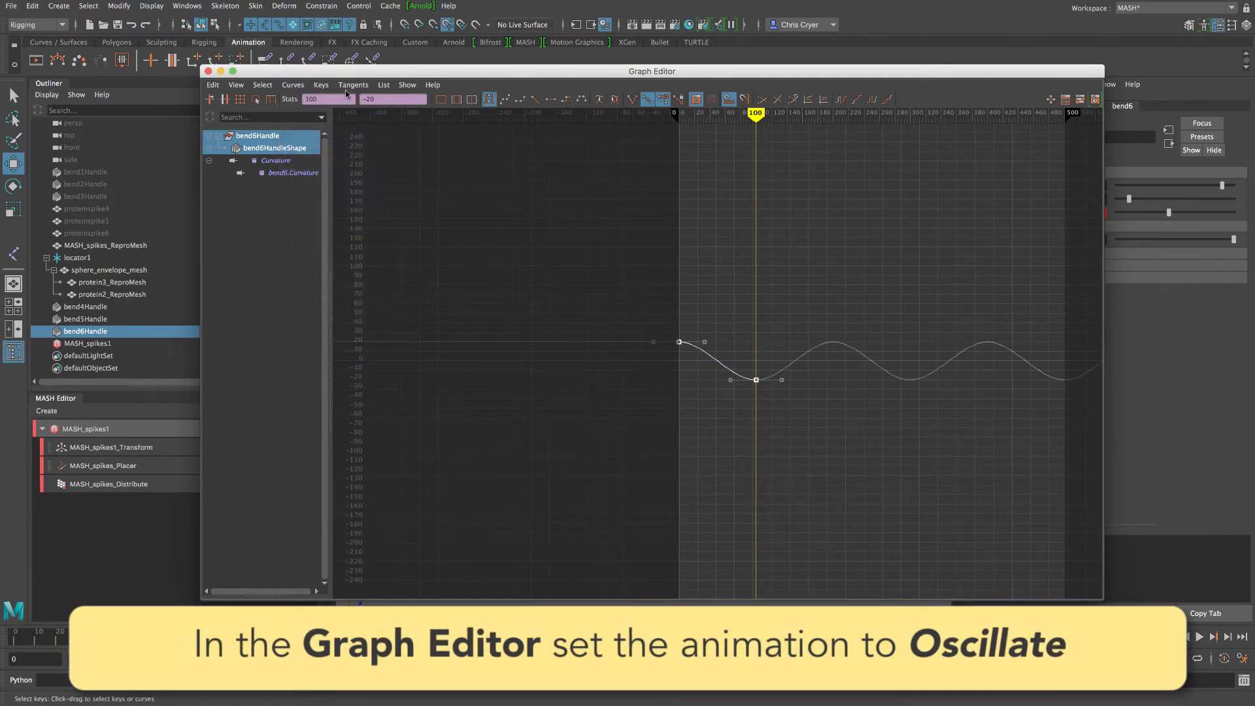
- Set the bend6 Curvature curve's pre infinity to Oscillate
left_click(302, 86)
mouse_move(306, 108)
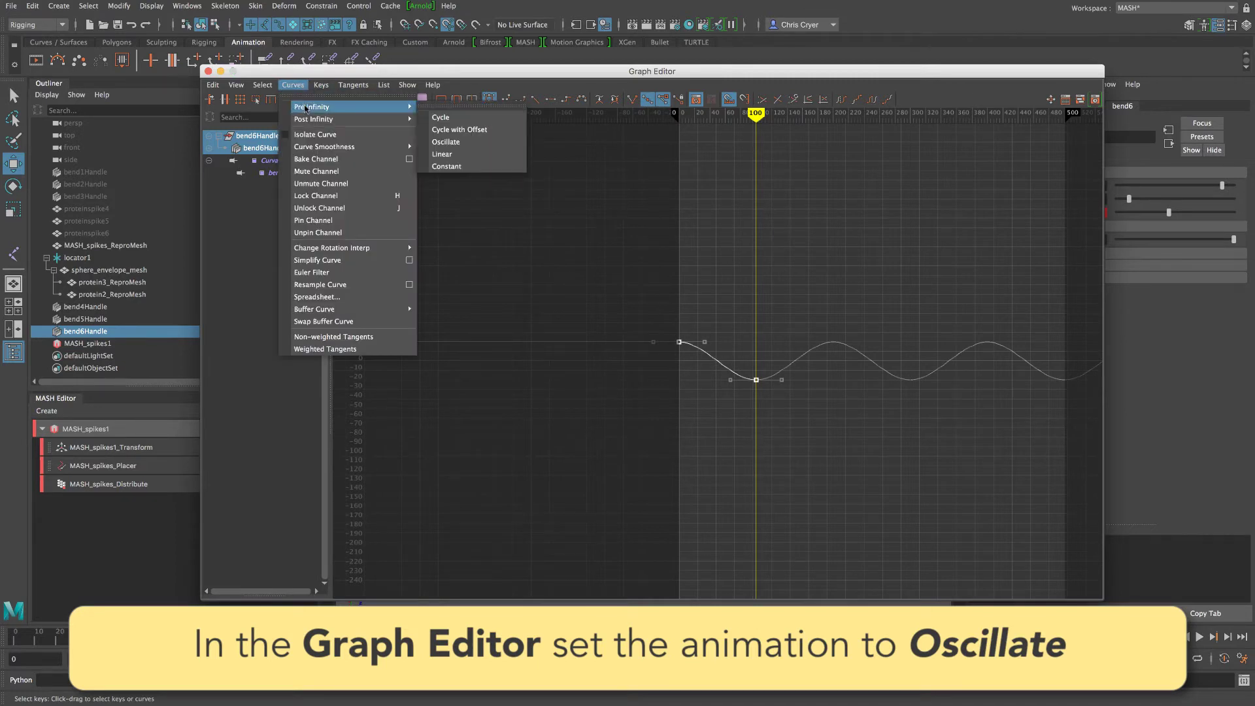
left_click(453, 141)
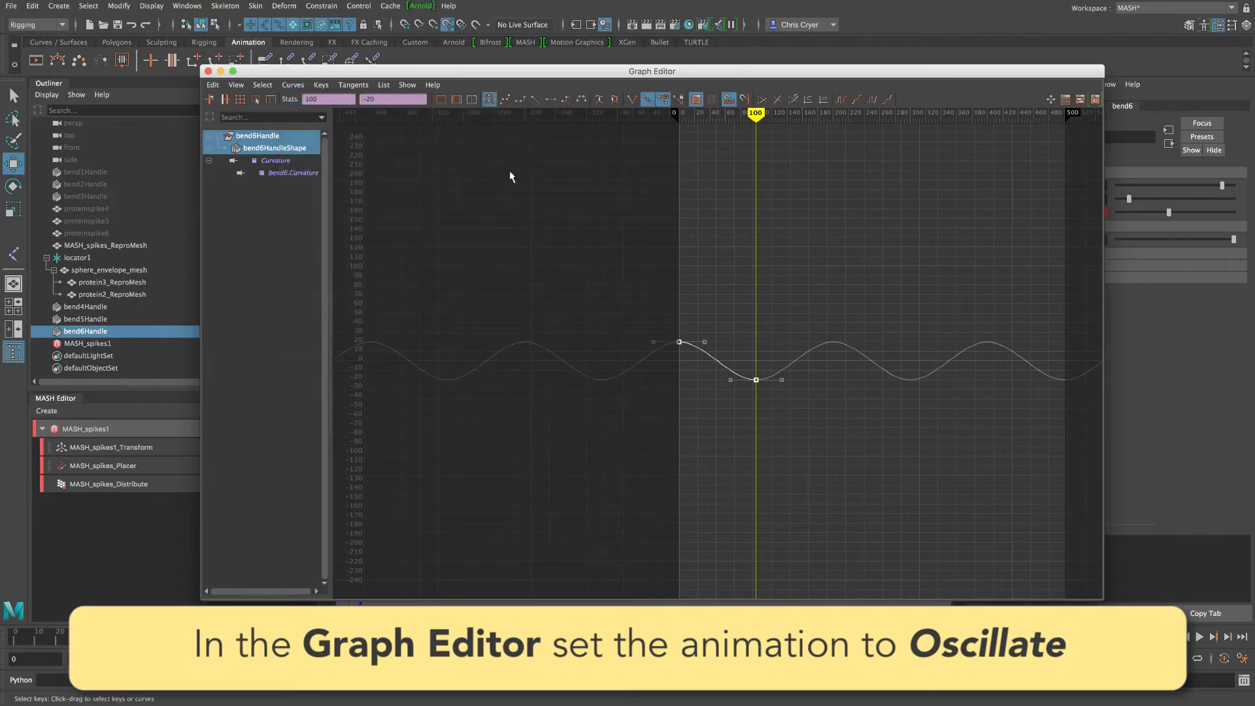
- Examine the Curvature curves of bend4Handle, bend5Handle and bend6Handle together, and close the Graph Editor
left_click(84, 308)
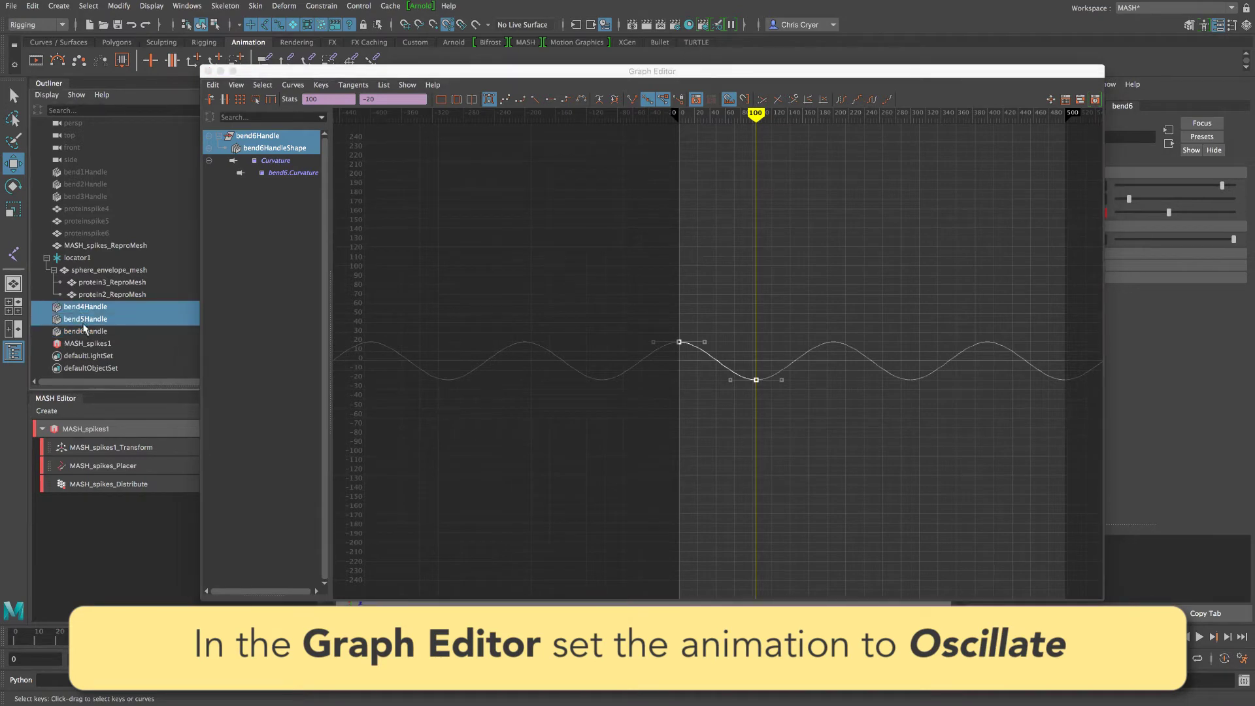
left_click(87, 332, "shift")
right_click_drag(761, 340, 707, 324, "alt")
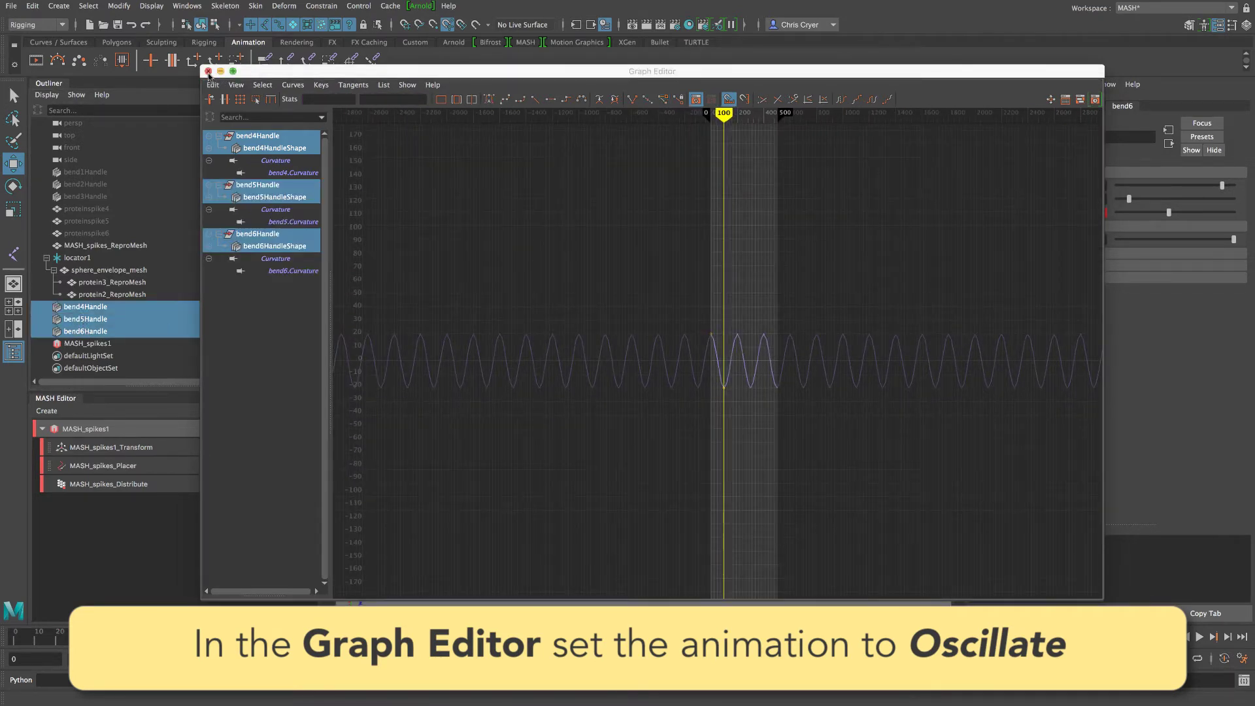
left_click(208, 72)
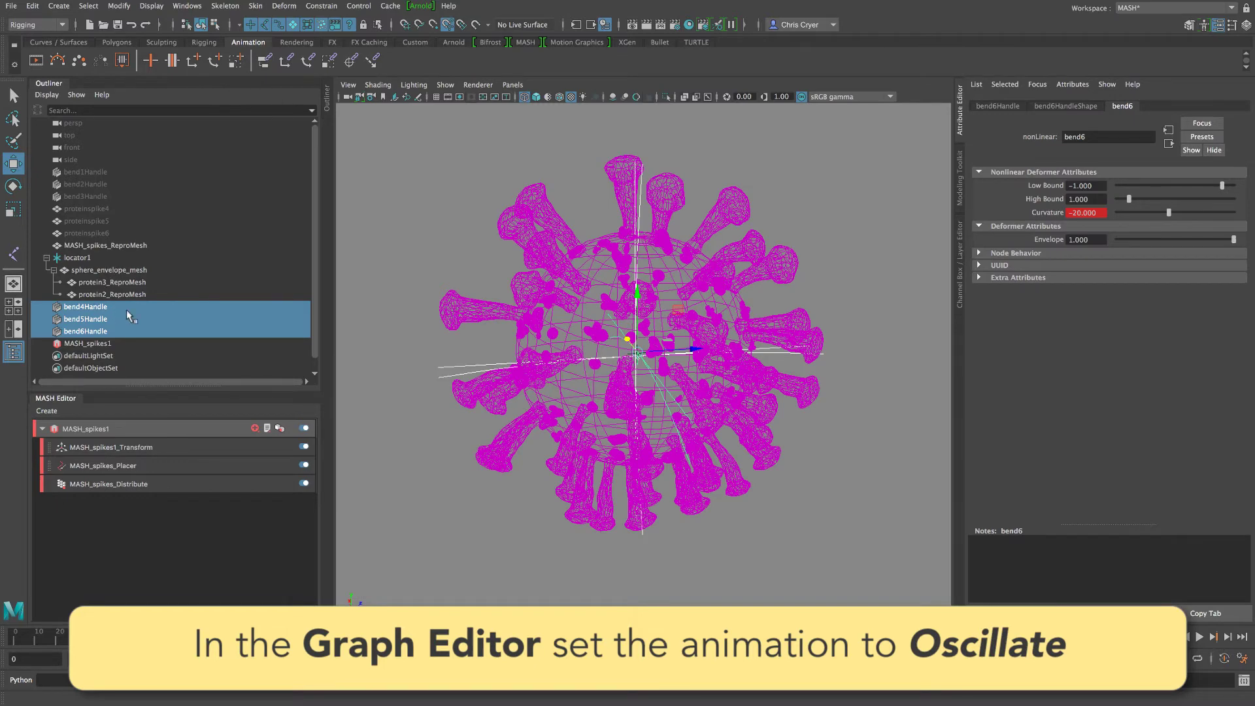
- Switch the viewport to textured shaded display, play back the bending animation and return to frame 0
key("alt+v")
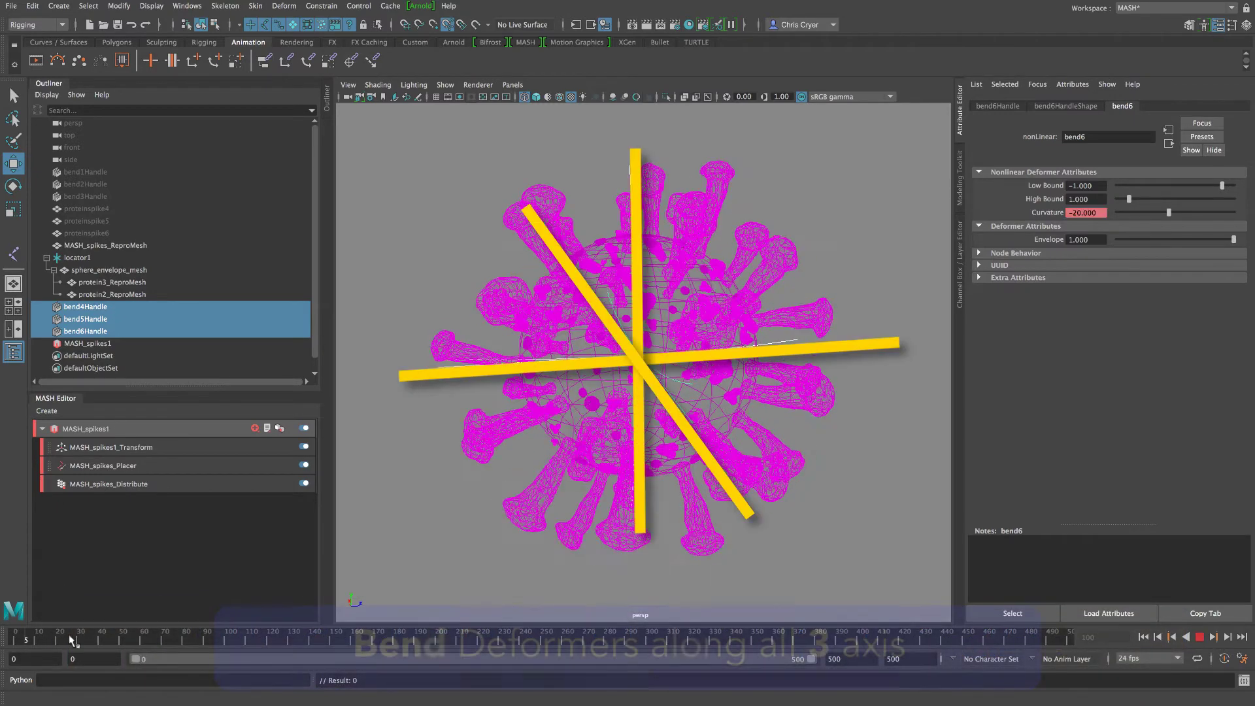
left_click(137, 638)
key("6")
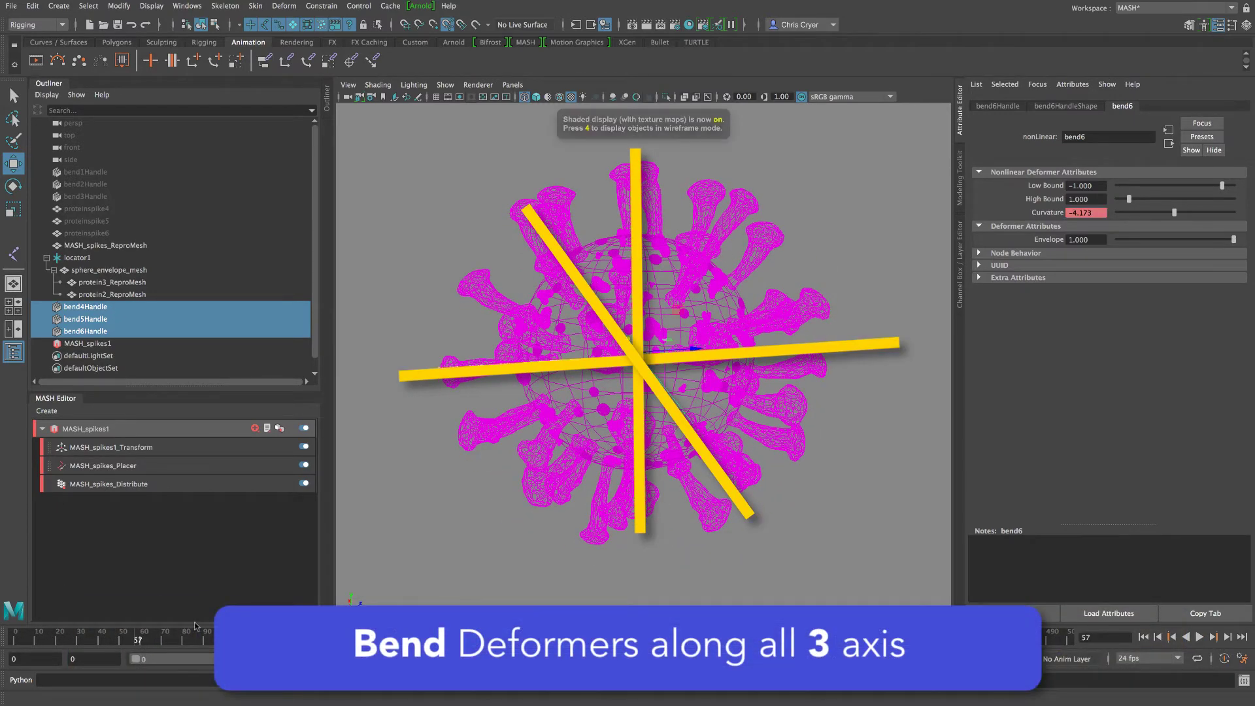
key("6")
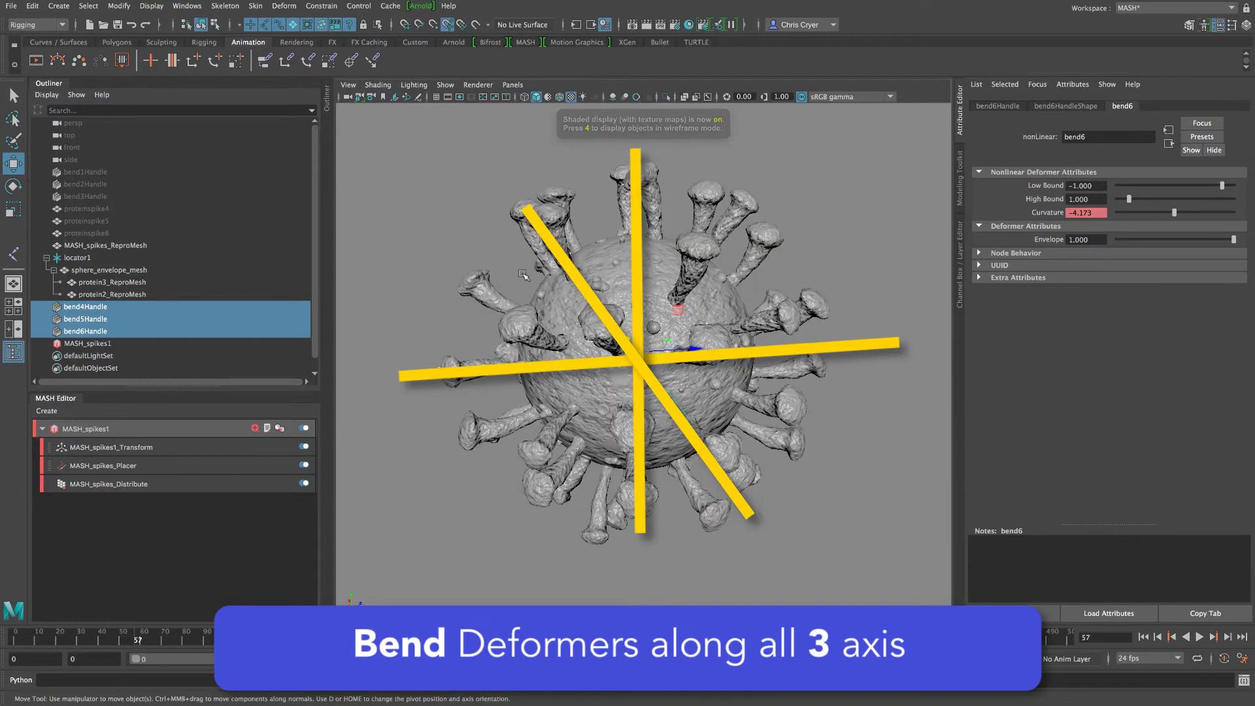
key("alt+v")
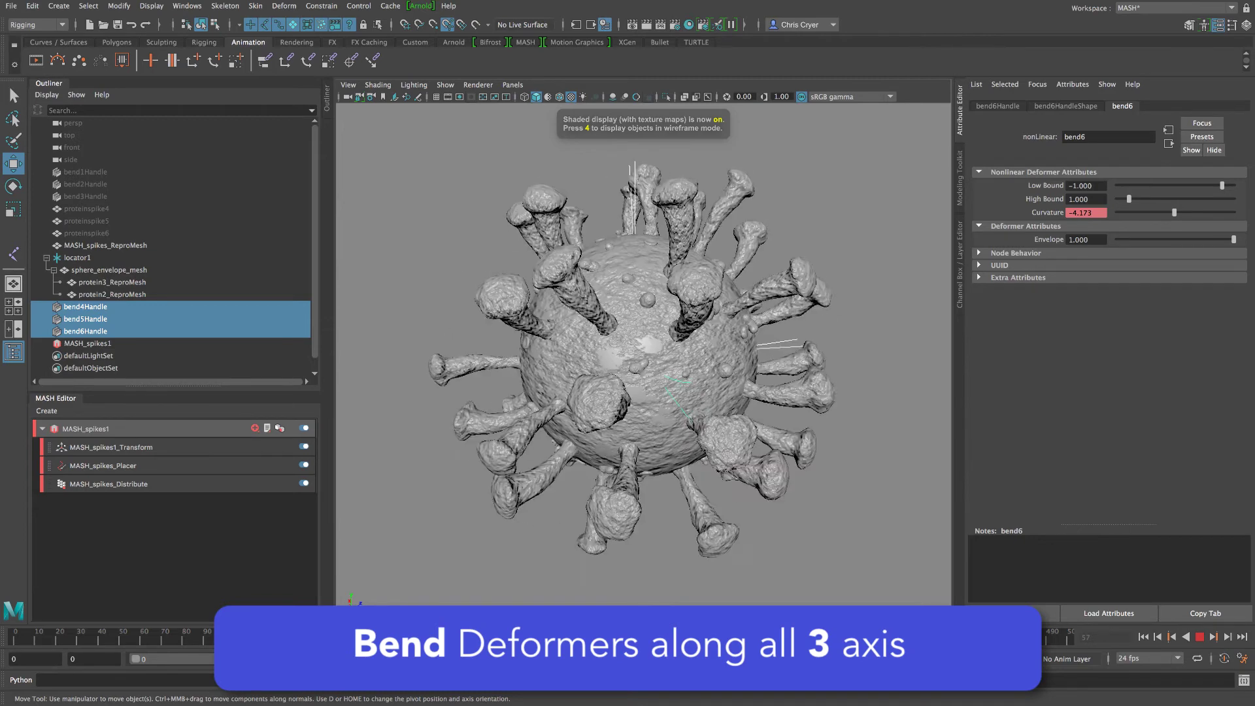
left_click_drag(75, 566, 2, 543)
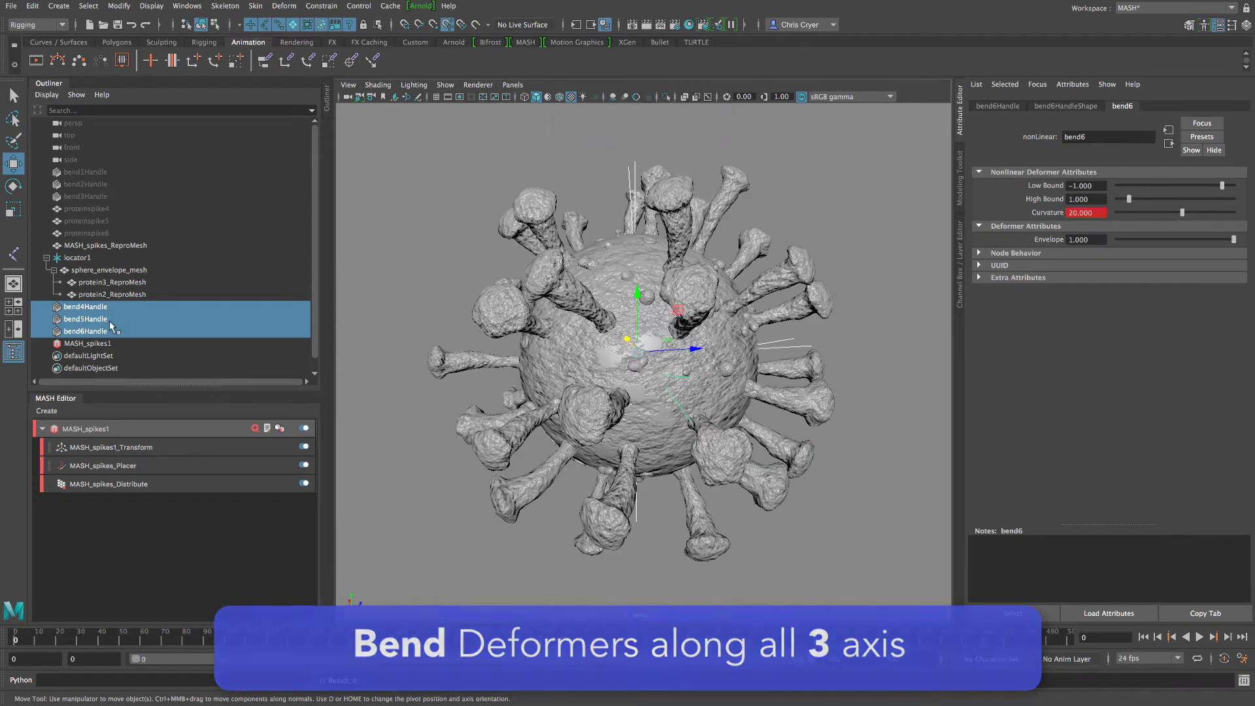
- Reopen the Graph Editor for the bend handles and offset bend4's two Curvature keys 34 frames later
left_click(96, 308)
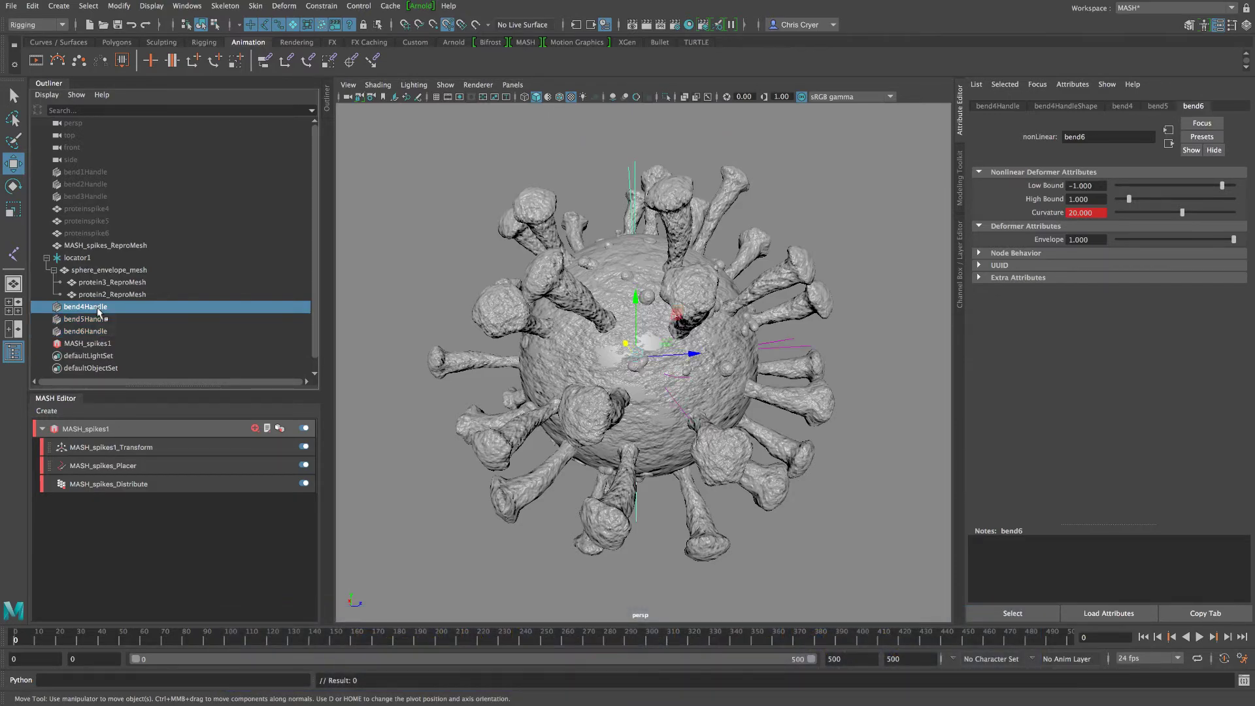
left_click(97, 332, "shift")
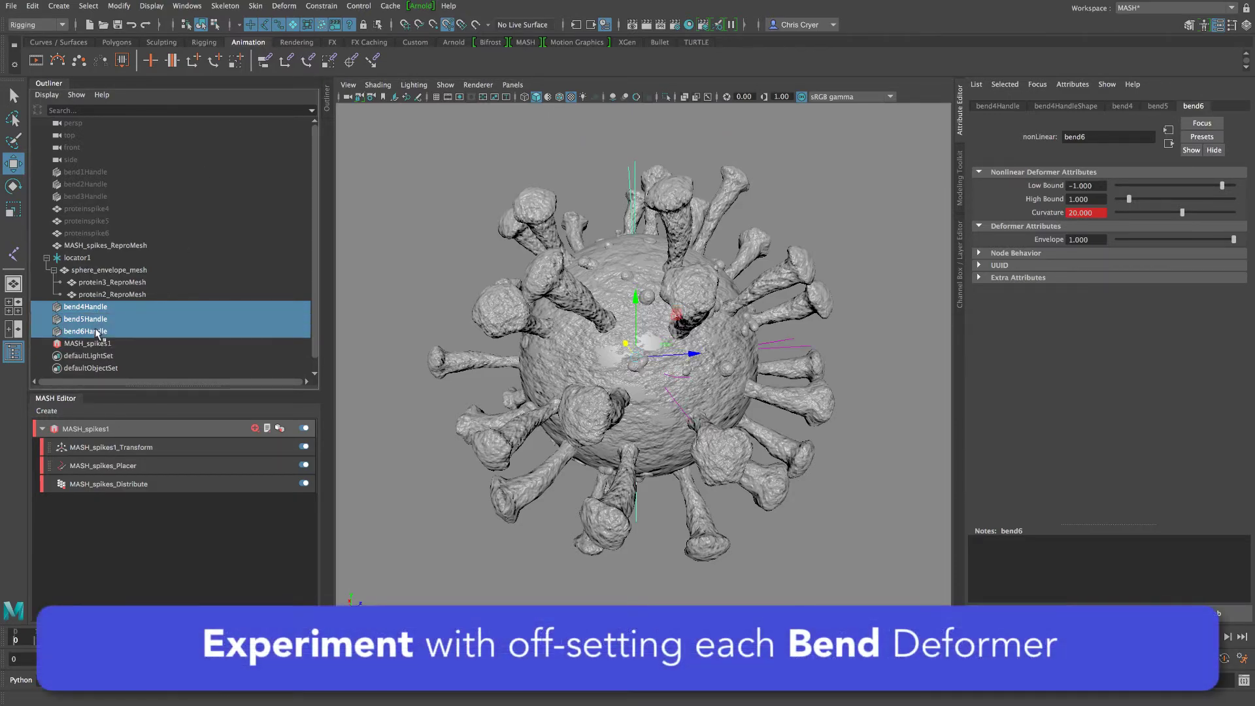
left_click(187, 6)
mouse_move(223, 73)
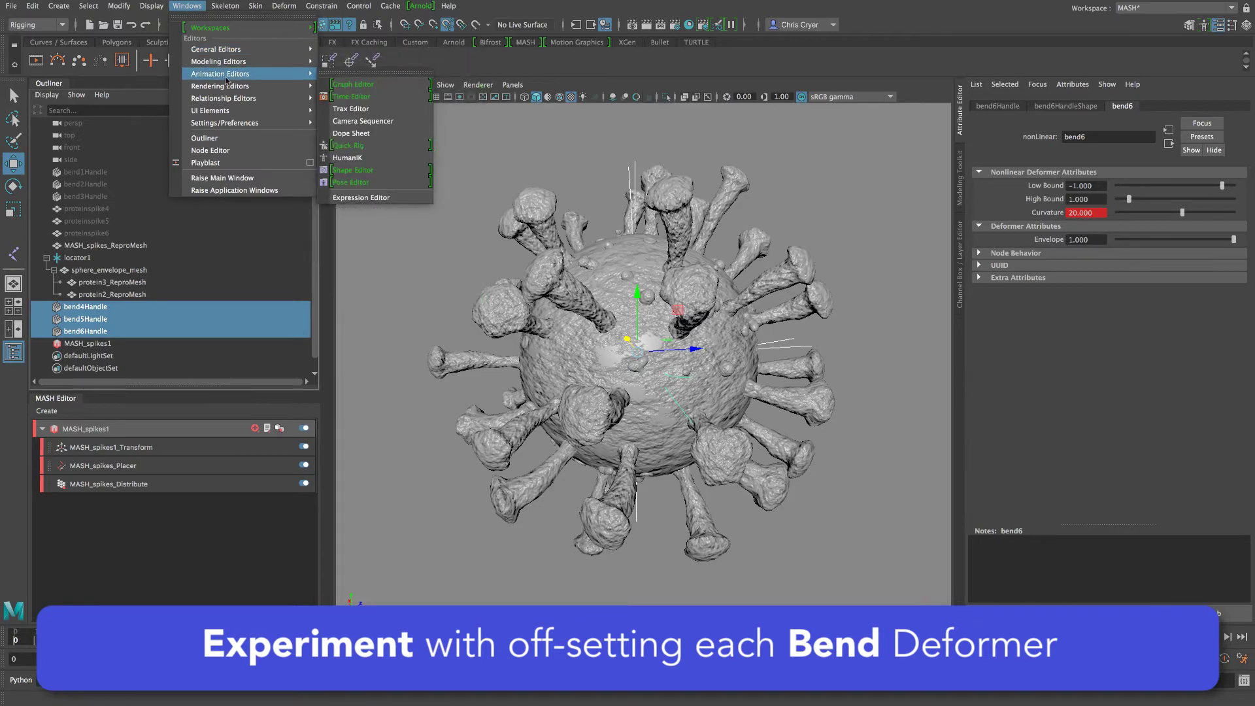
left_click(378, 83)
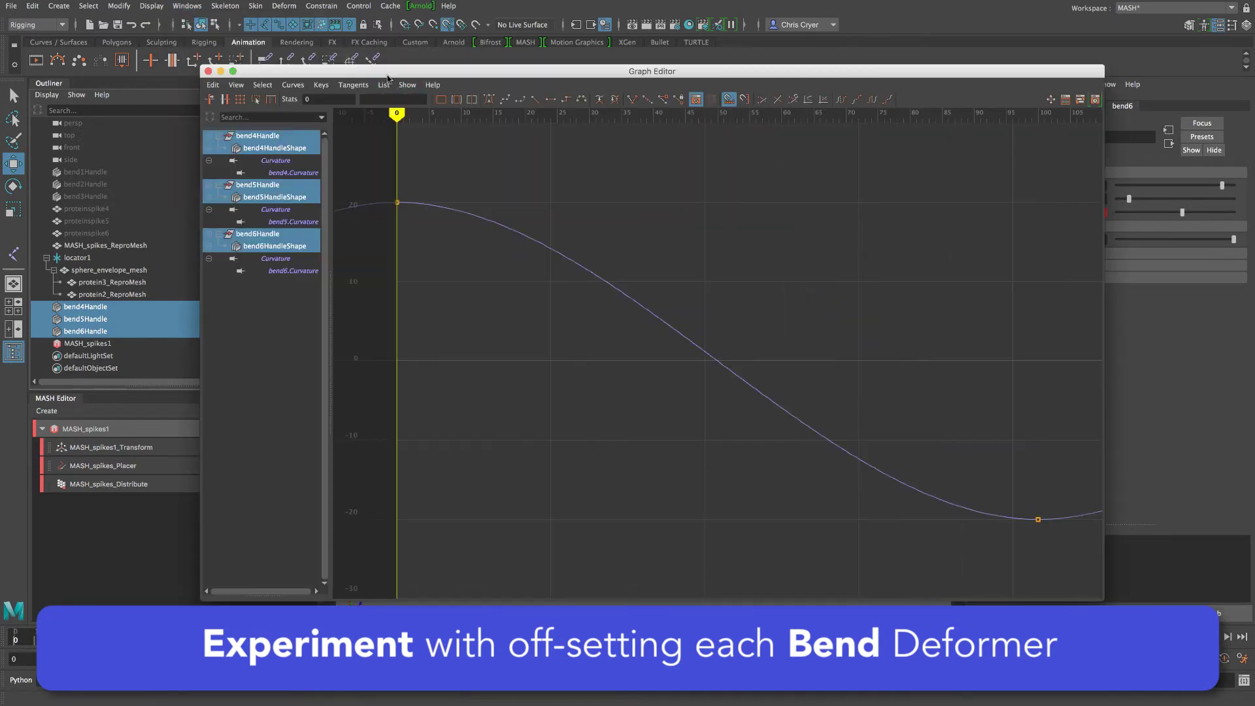
left_click(89, 308)
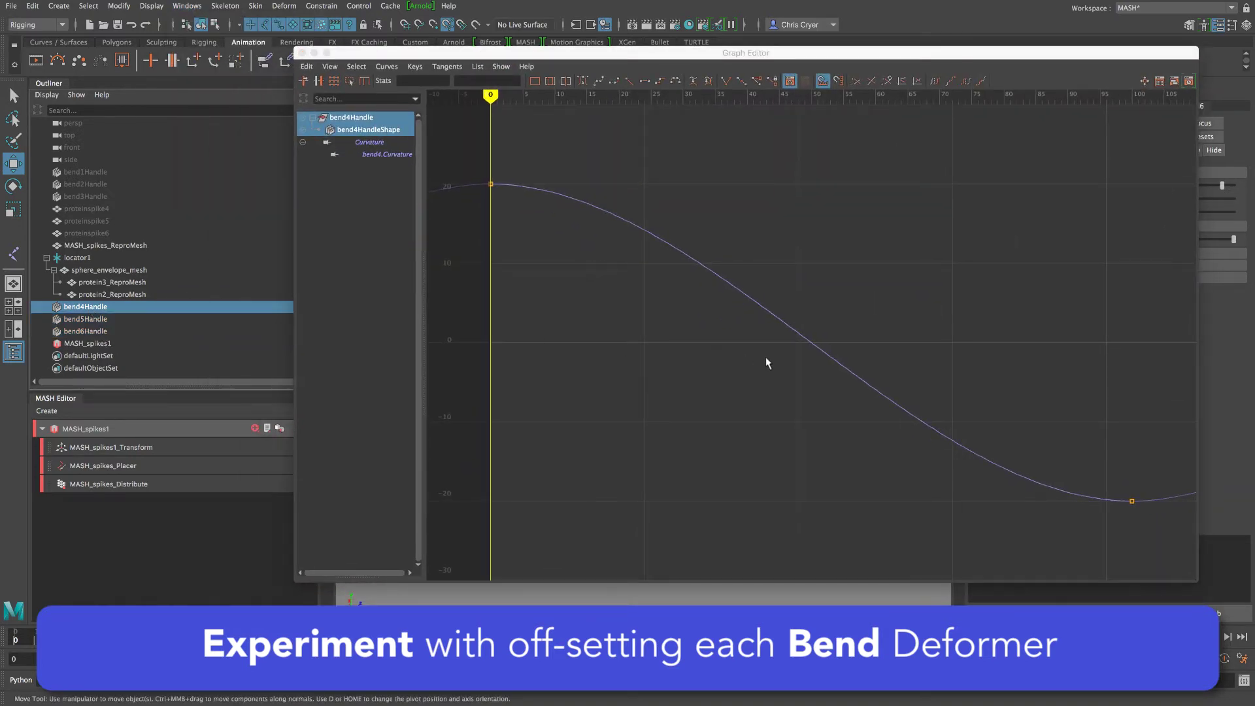
right_click_drag(767, 359, 738, 359, "alt")
left_click_drag(679, 263, 925, 449)
middle_click_drag(891, 449, 948, 443, "shift")
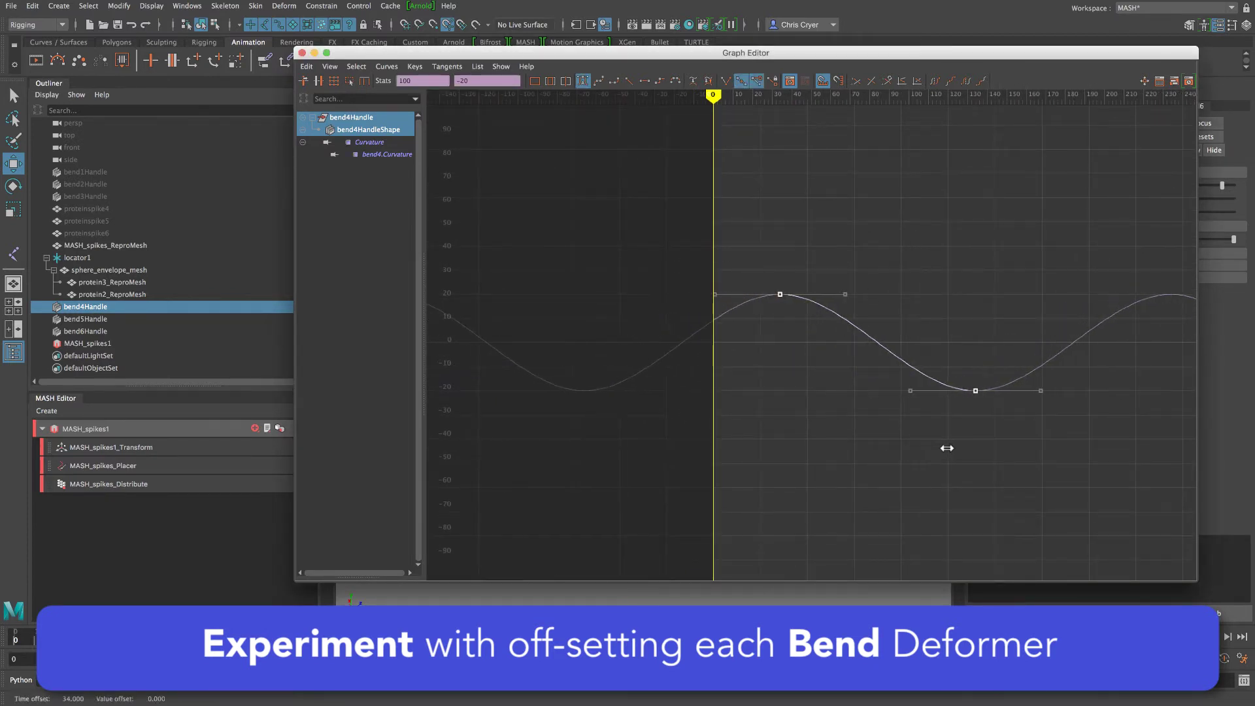
- Offset bend5's two Curvature keys about 17 frames earlier, keeping their values
left_click(85, 319)
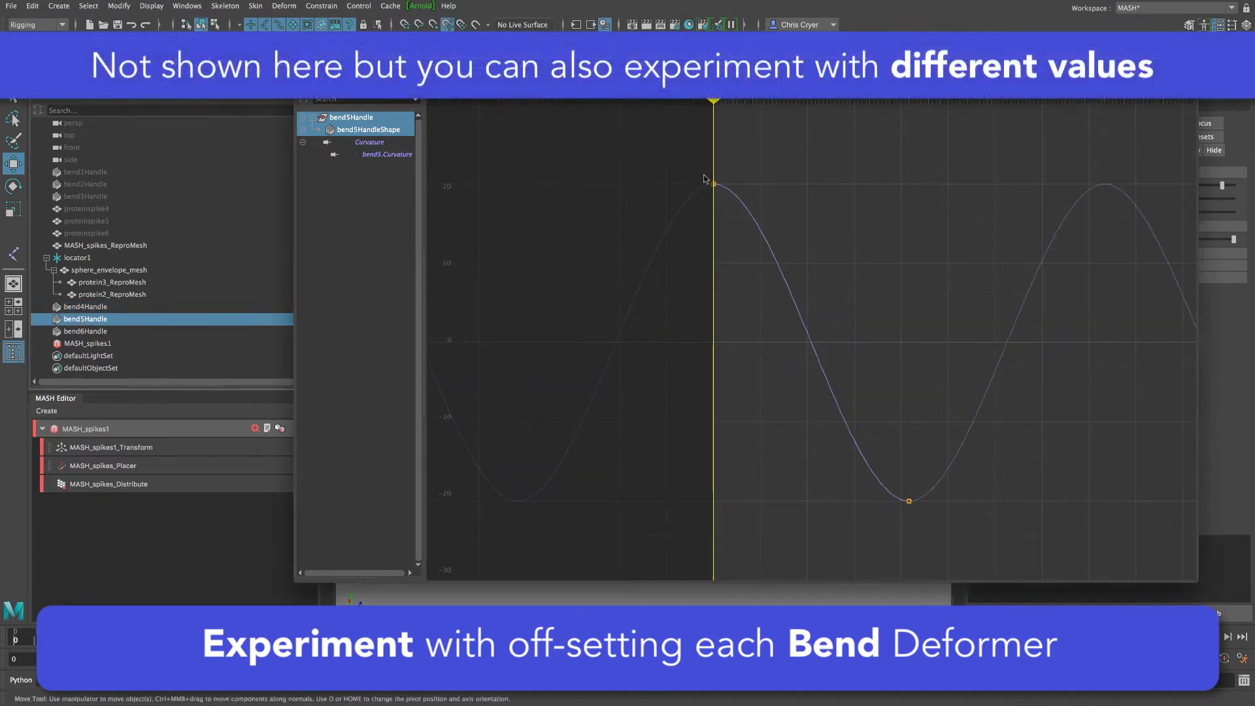
left_click_drag(696, 165, 947, 527)
middle_click_drag(947, 527, 913, 527, "shift")
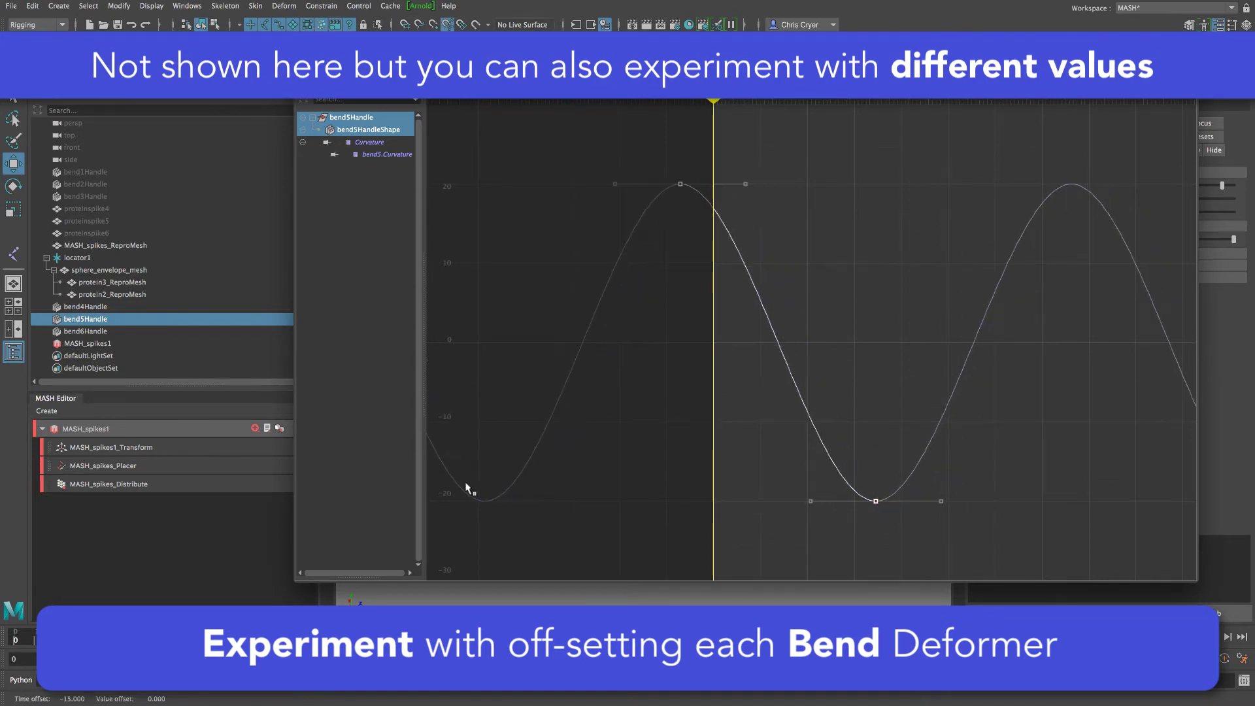
- Show the Curvature curves of all three bend handles together and shift bend5's two keys further back in time
left_click(85, 331)
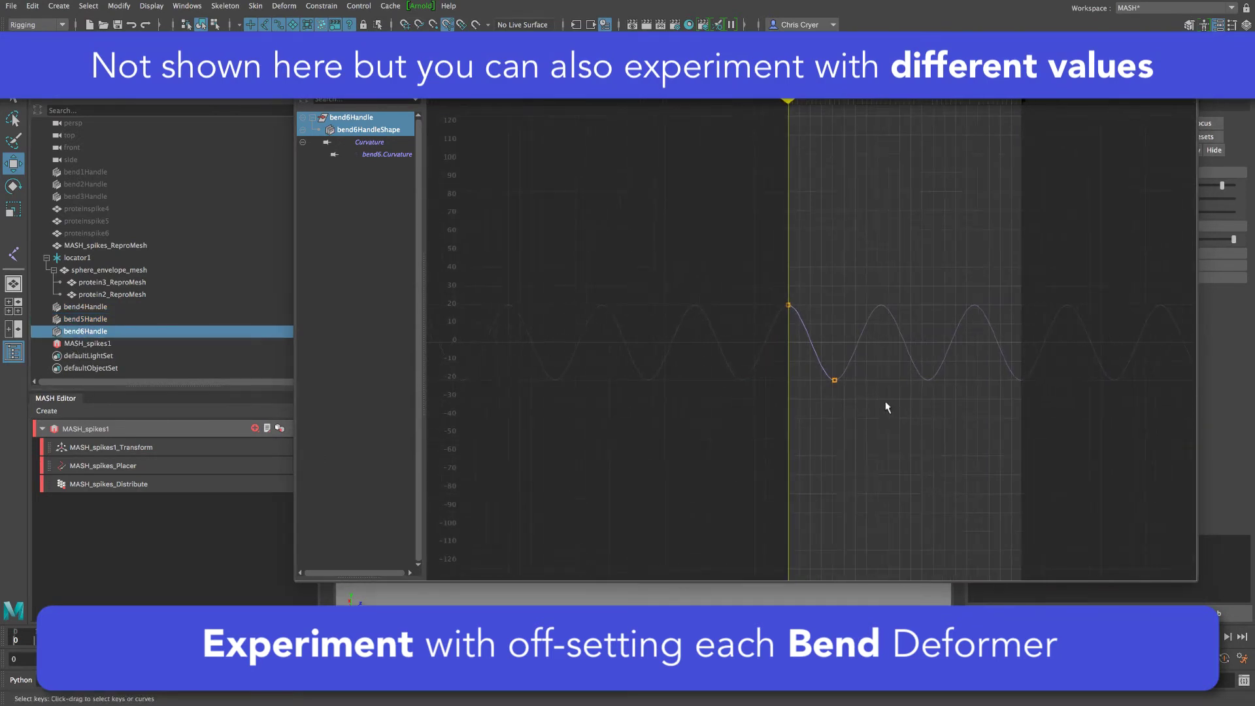
left_click(85, 306, "shift")
scroll(851, 434, "down", 10)
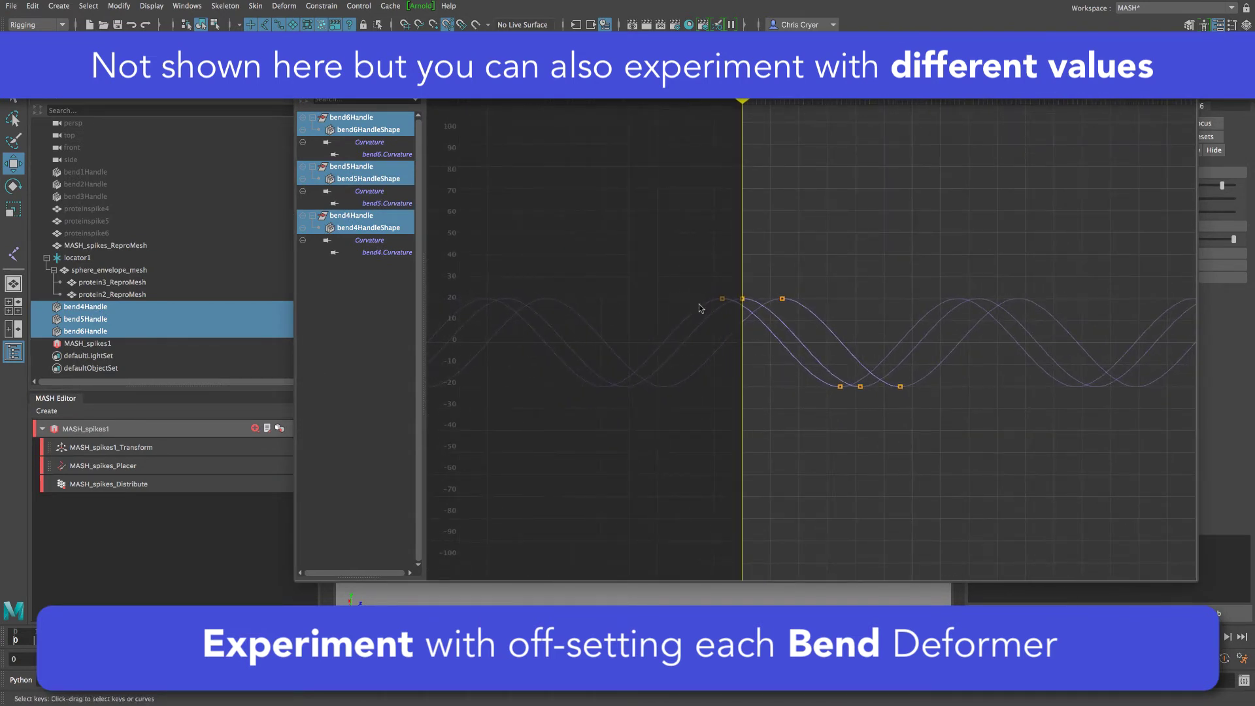
left_click(723, 299)
left_click(841, 387)
key("f")
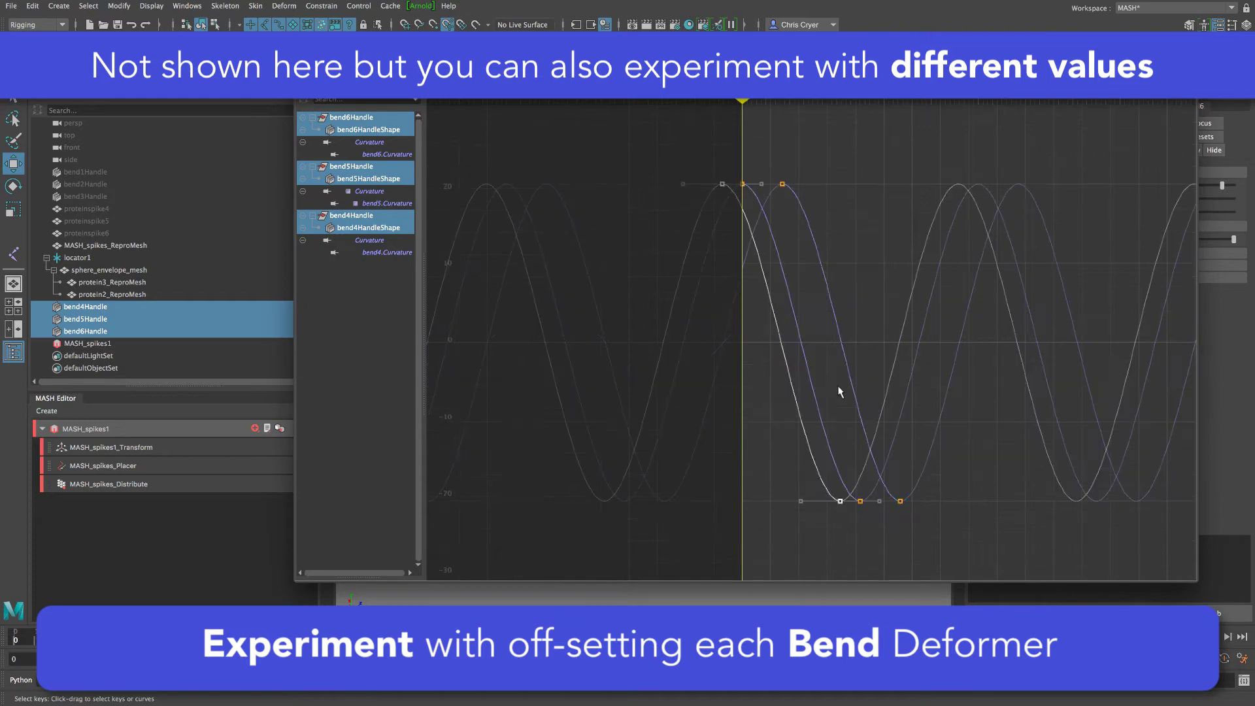
middle_click_drag(828, 409, 799, 410, "shift")
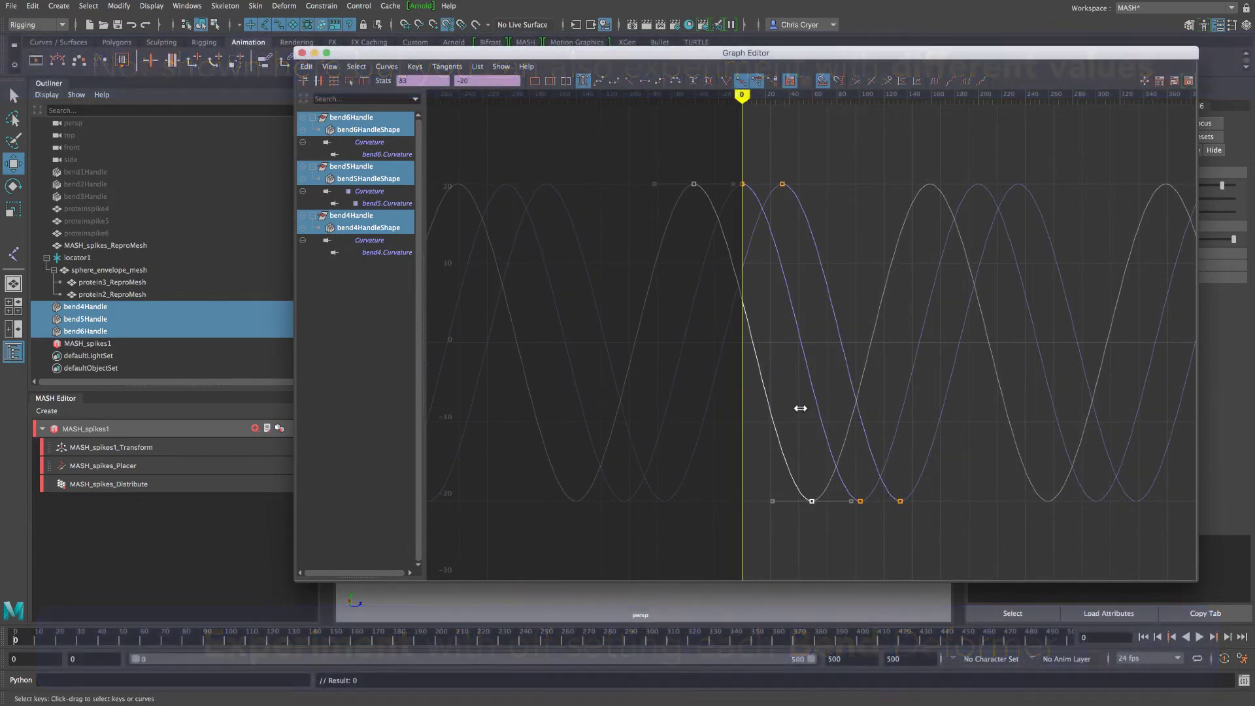
- Review the three offset curves, close the Graph Editor, play back the animation and return to frame 0
left_click(1015, 495)
right_click_drag(1014, 494, 954, 482, "alt")
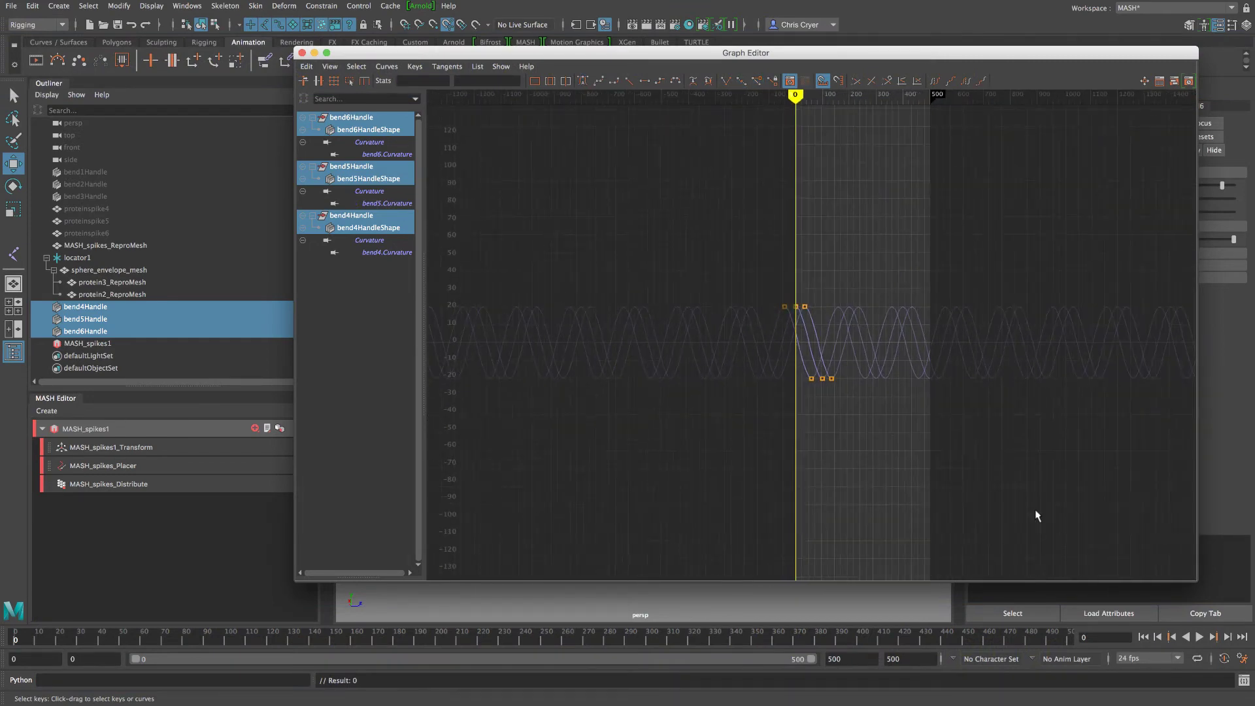
left_click(302, 53)
key("alt+v")
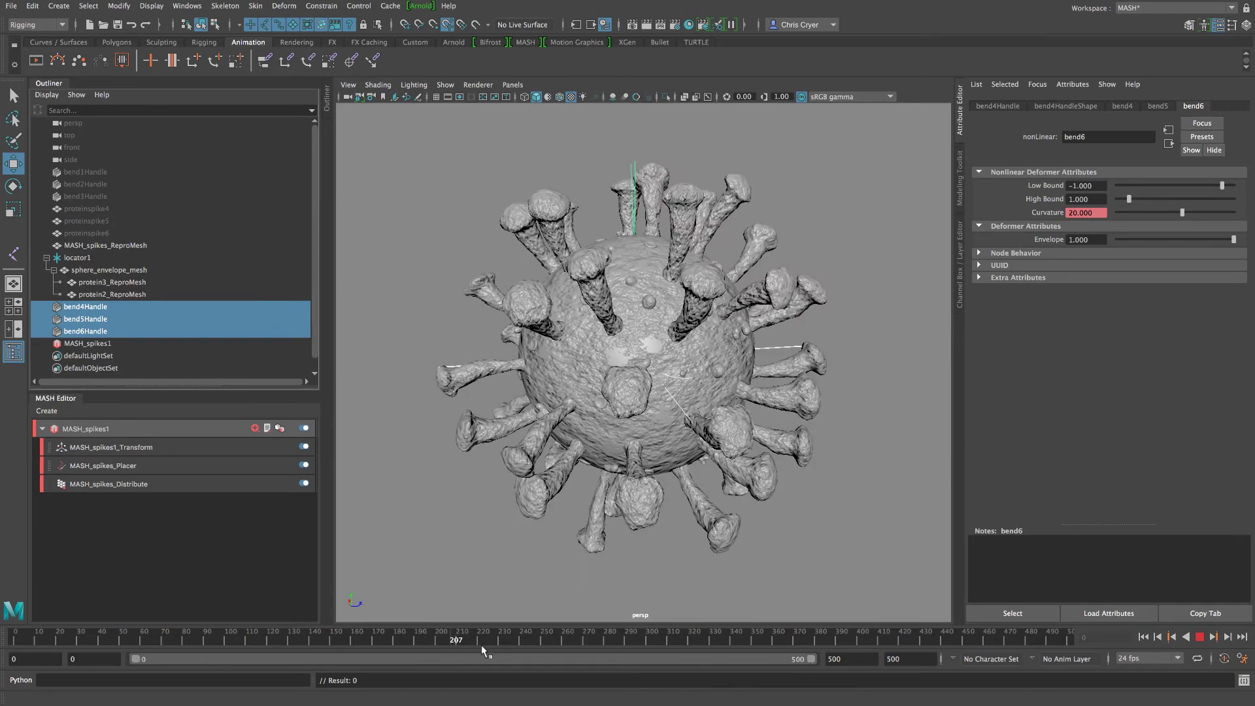
left_click_drag(576, 661, 2, 609)
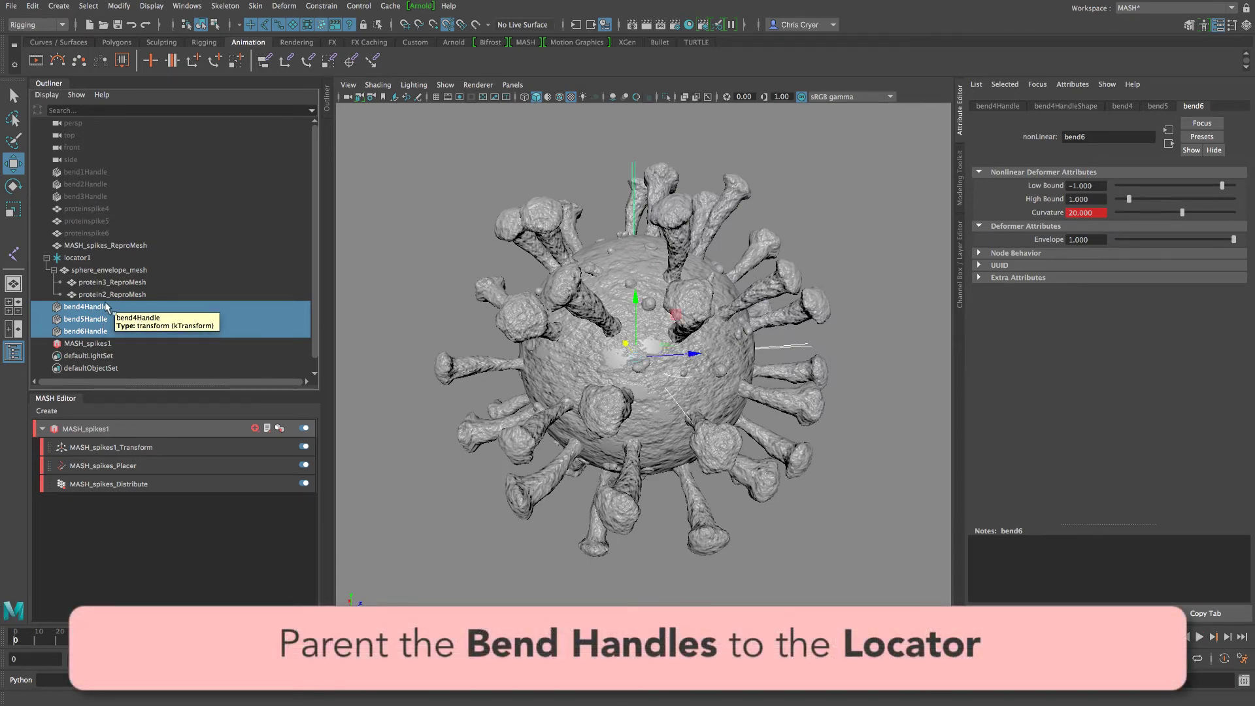
- Parent bend4Handle, bend5Handle and bend6Handle to locator1
left_click(76, 257, "ctrl")
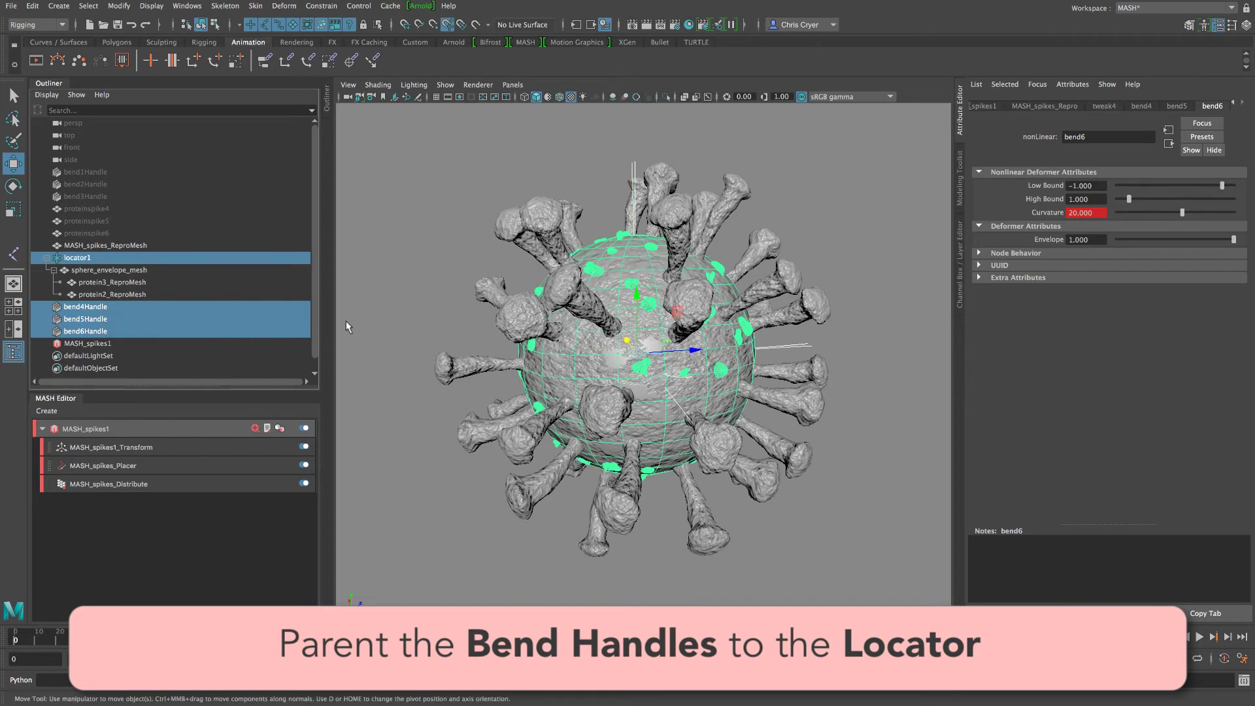
left_click(33, 6)
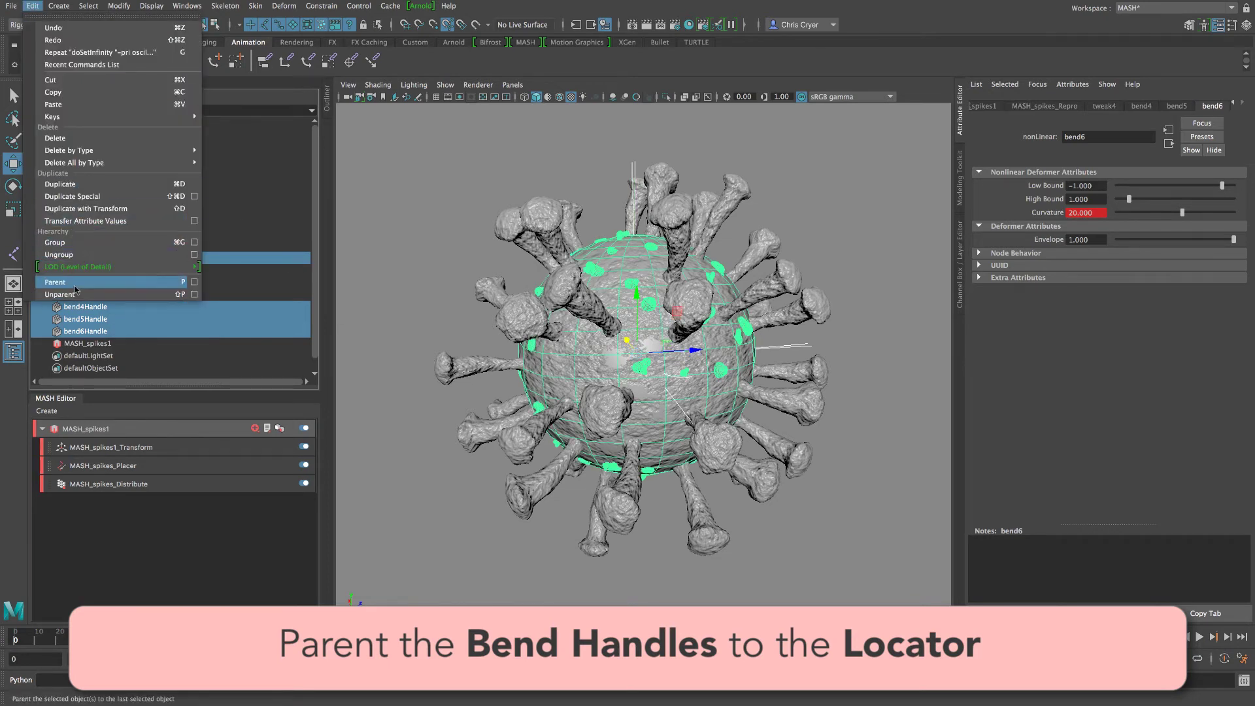
left_click(52, 286)
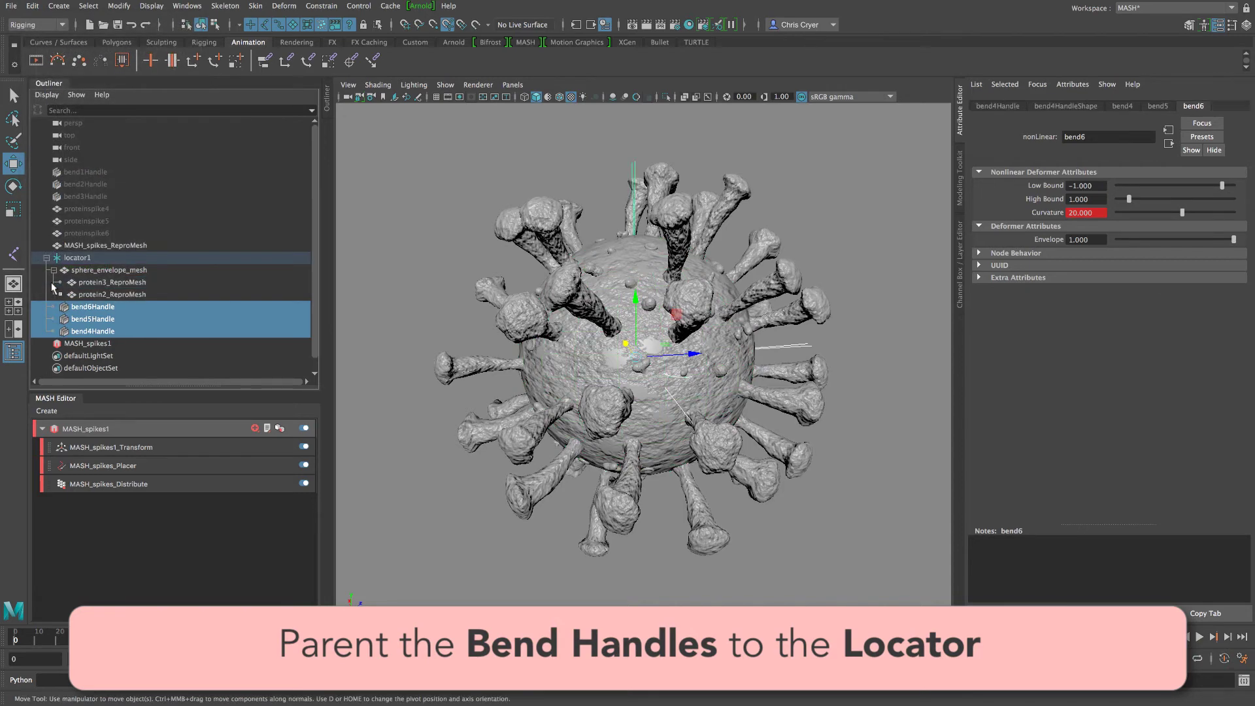
- Key locator1's Rotate X, Y and Z at 0 on frame 0
left_click(75, 259)
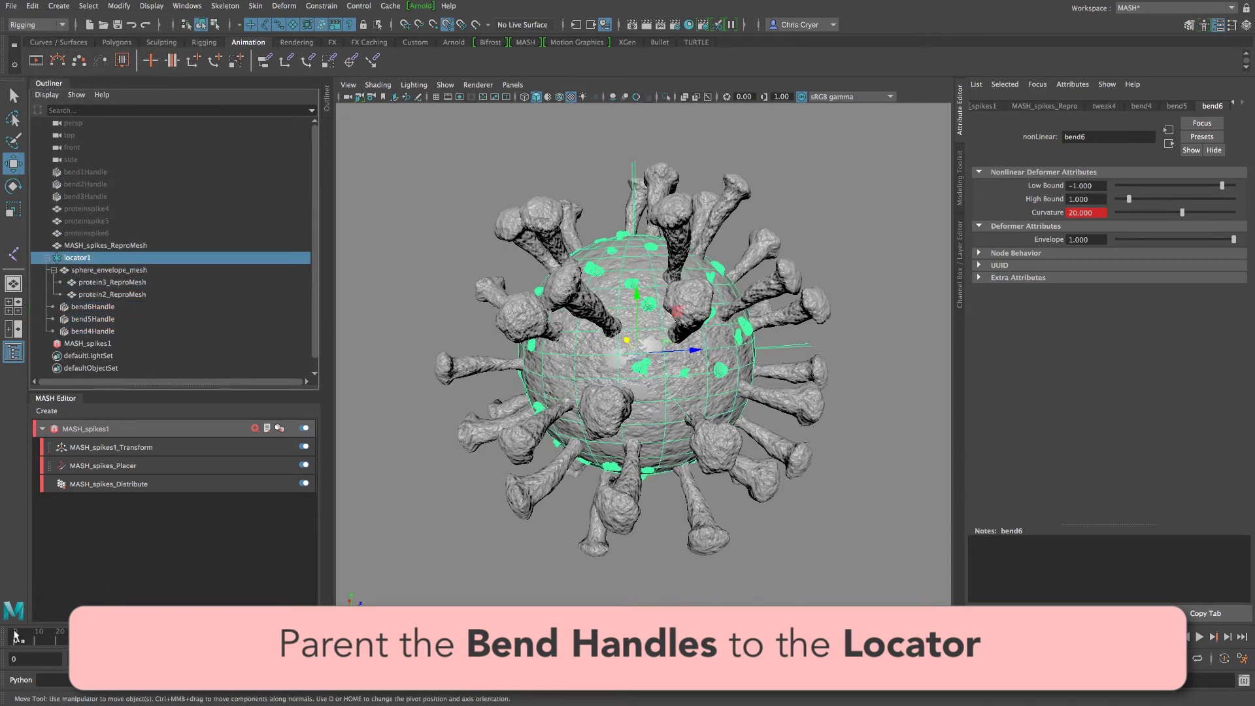
left_click(958, 268)
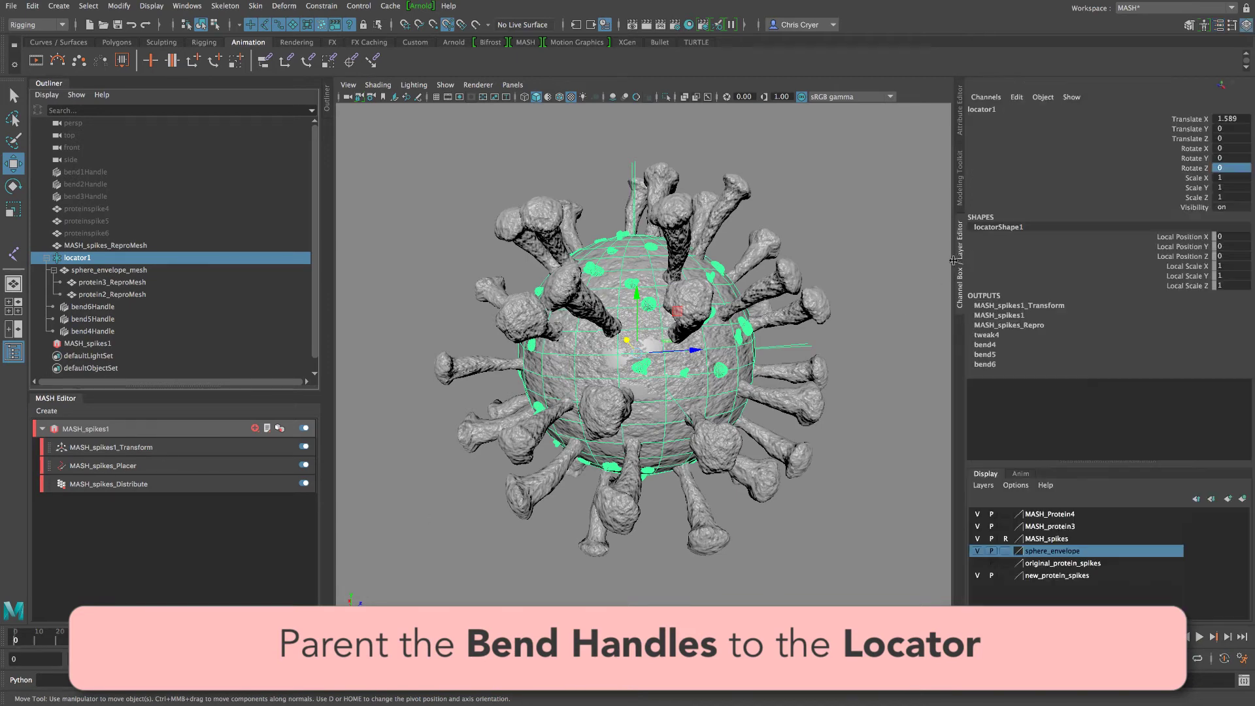
left_click_drag(1196, 170, 1192, 149)
right_click(1192, 152)
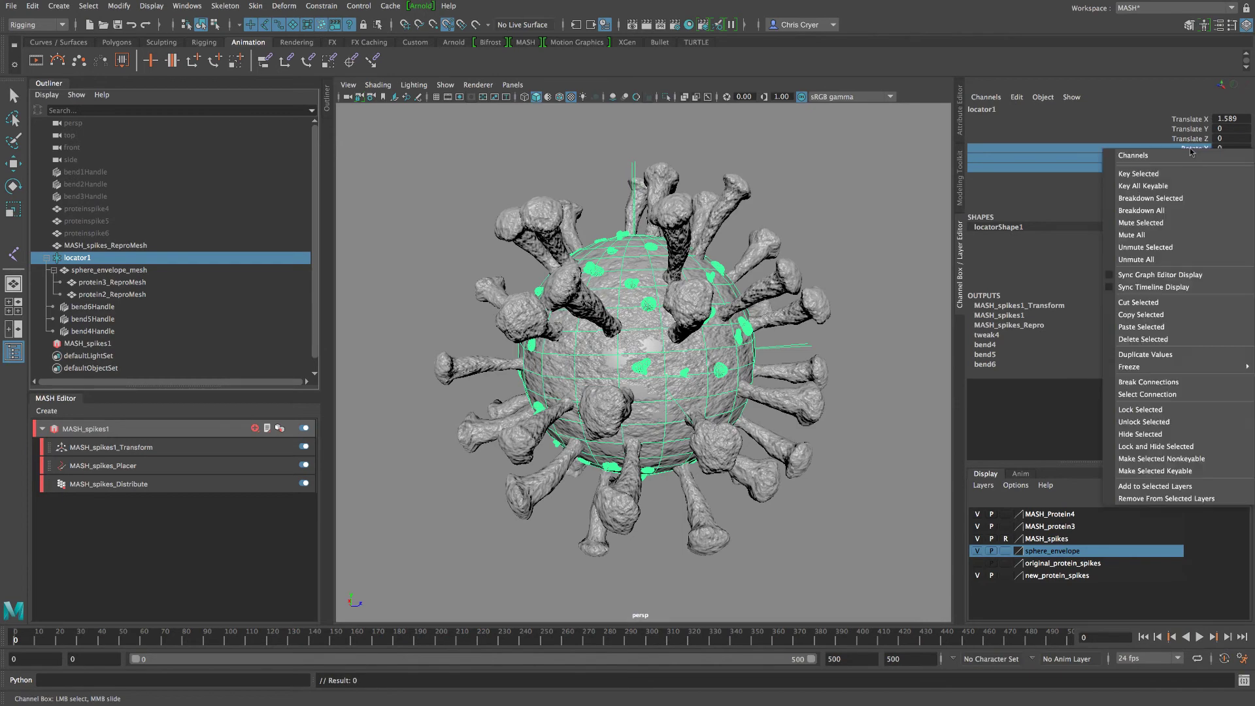
left_click(1139, 174)
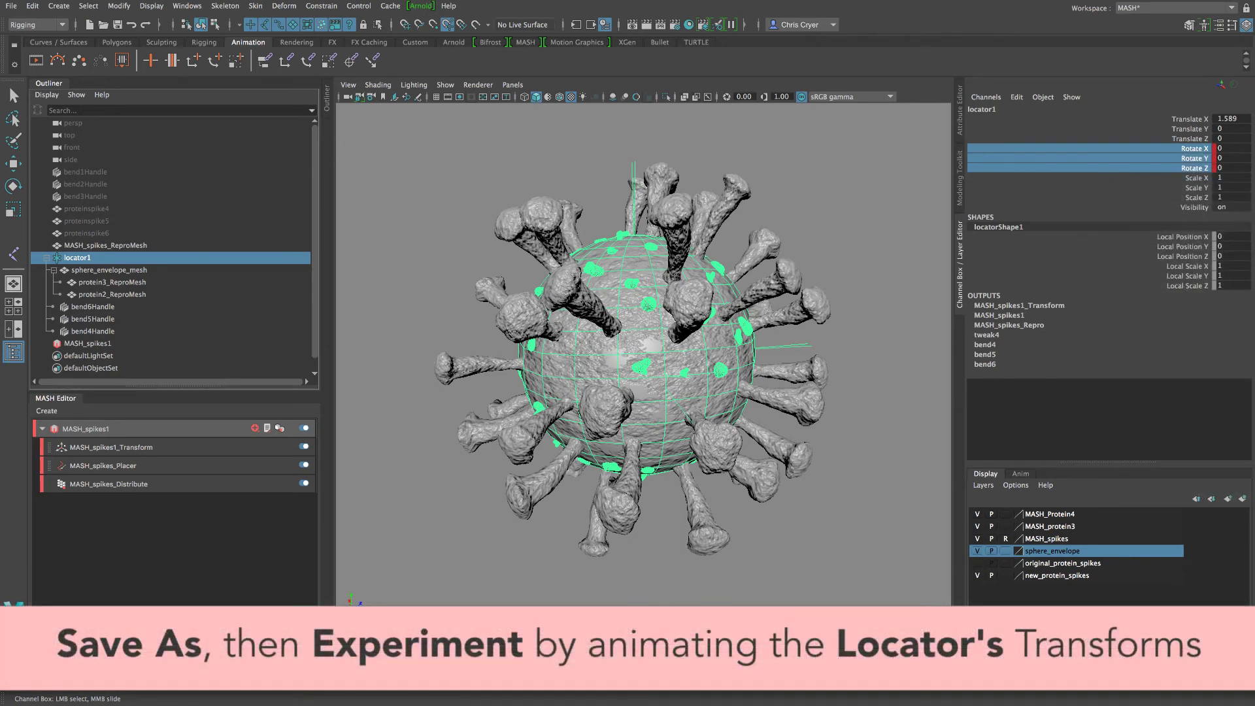
- At frame 500, set locator1's Rotate X, Y and Z to 360 and key all three channels
left_click(1027, 633)
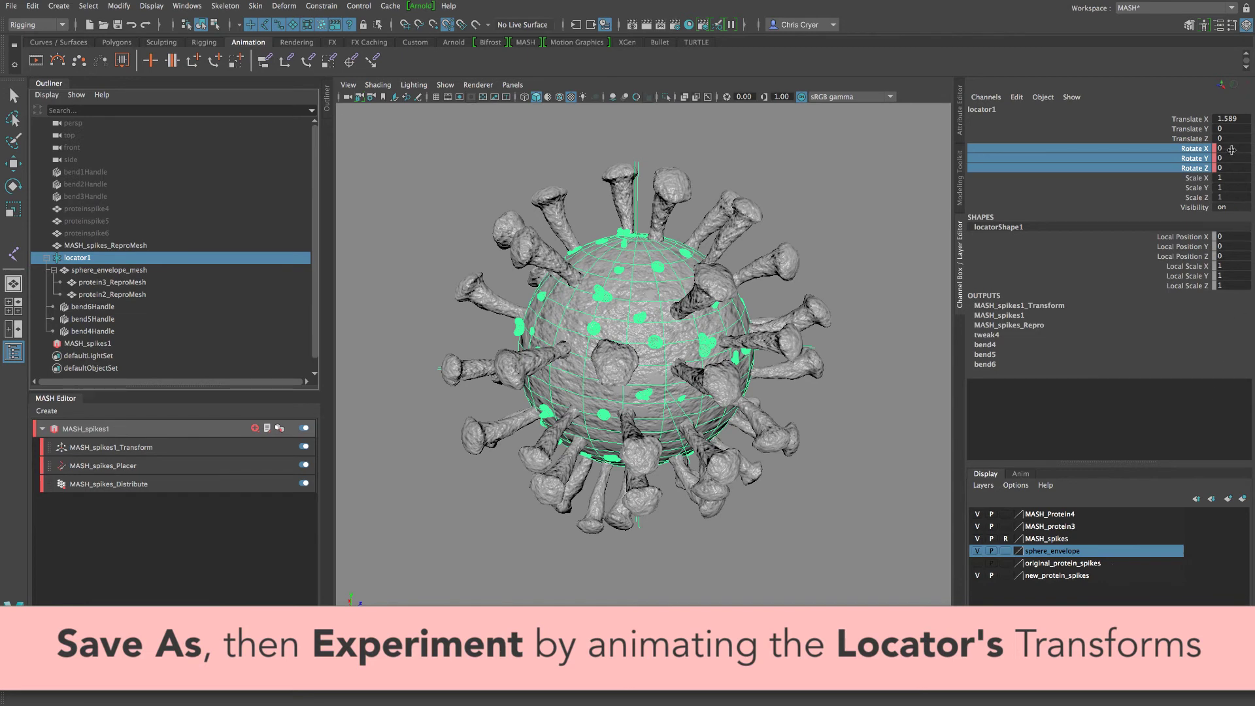
left_click_drag(1232, 150, 1232, 166)
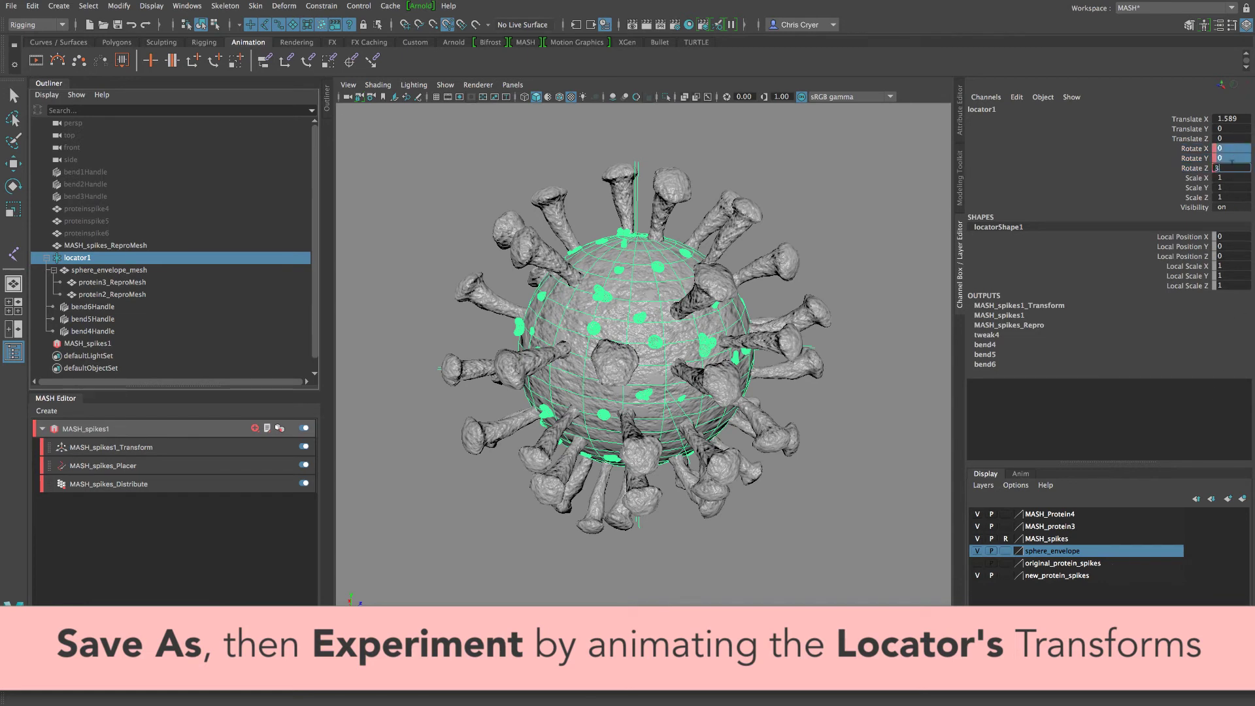
type("360")
key("Return")
left_click_drag(1196, 172, 1194, 152)
right_click(1194, 152)
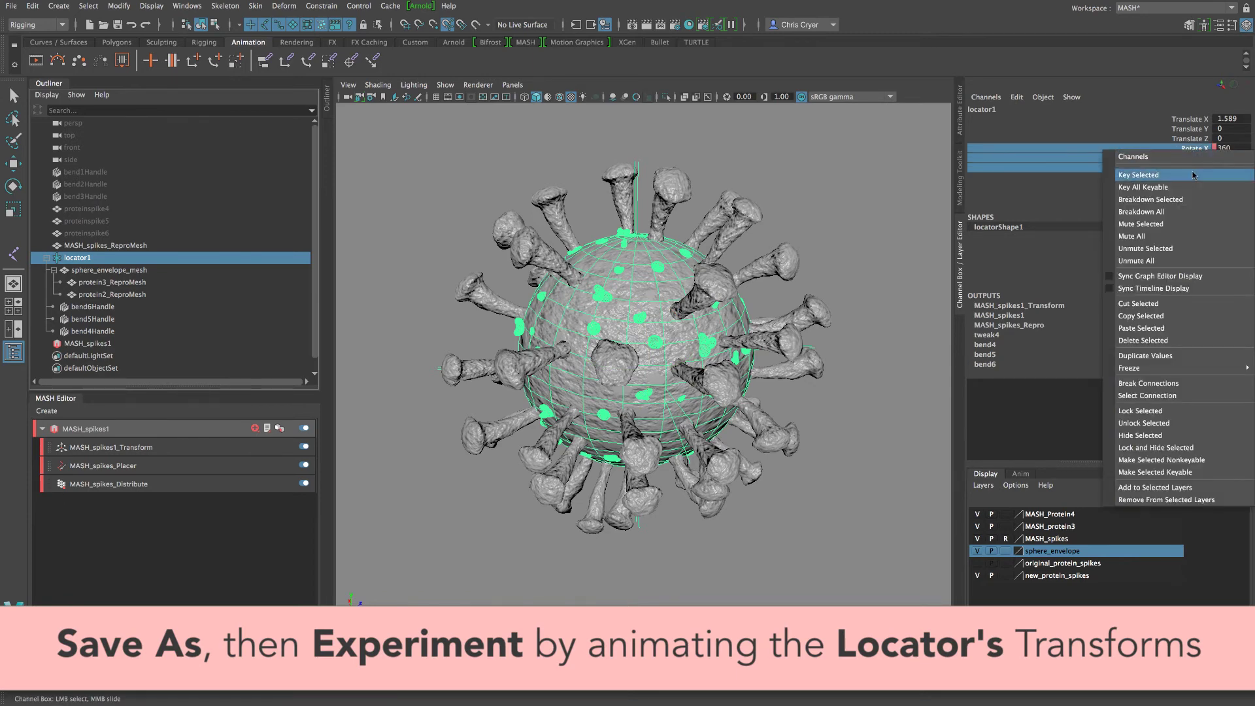
left_click(1193, 174)
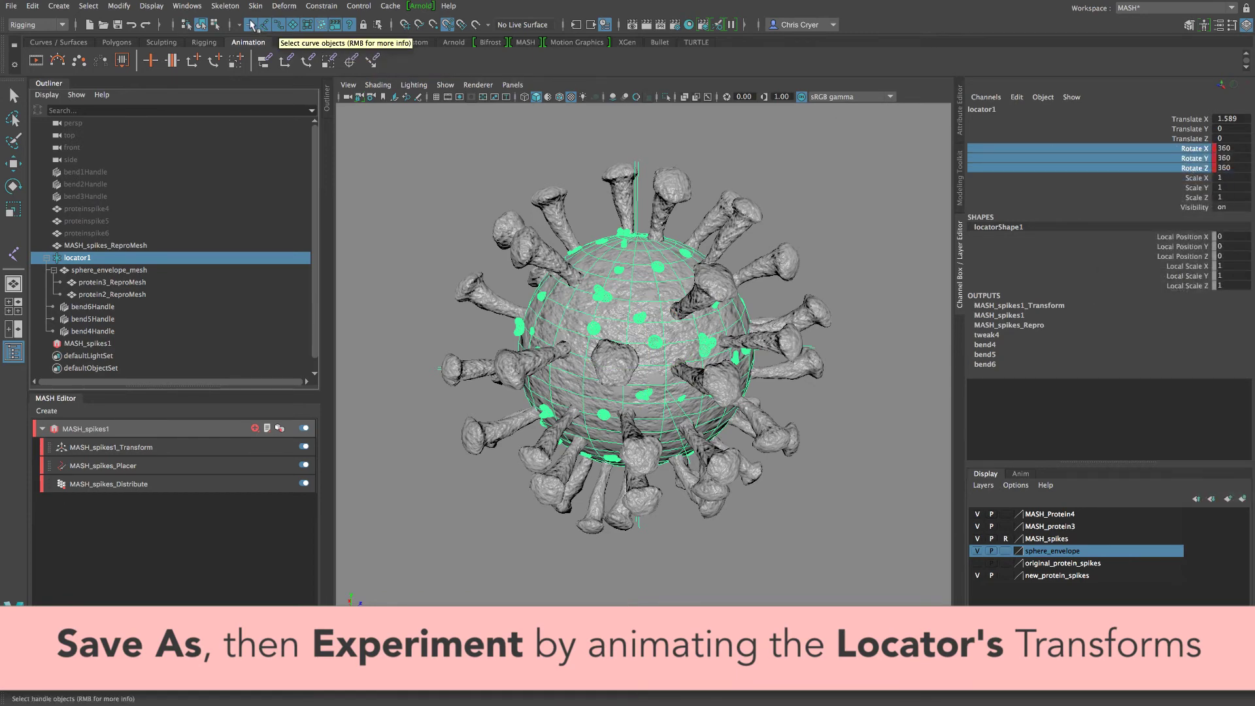
- Open the Graph Editor for locator1 and give all its rotation keys linear tangents
left_click(194, 7)
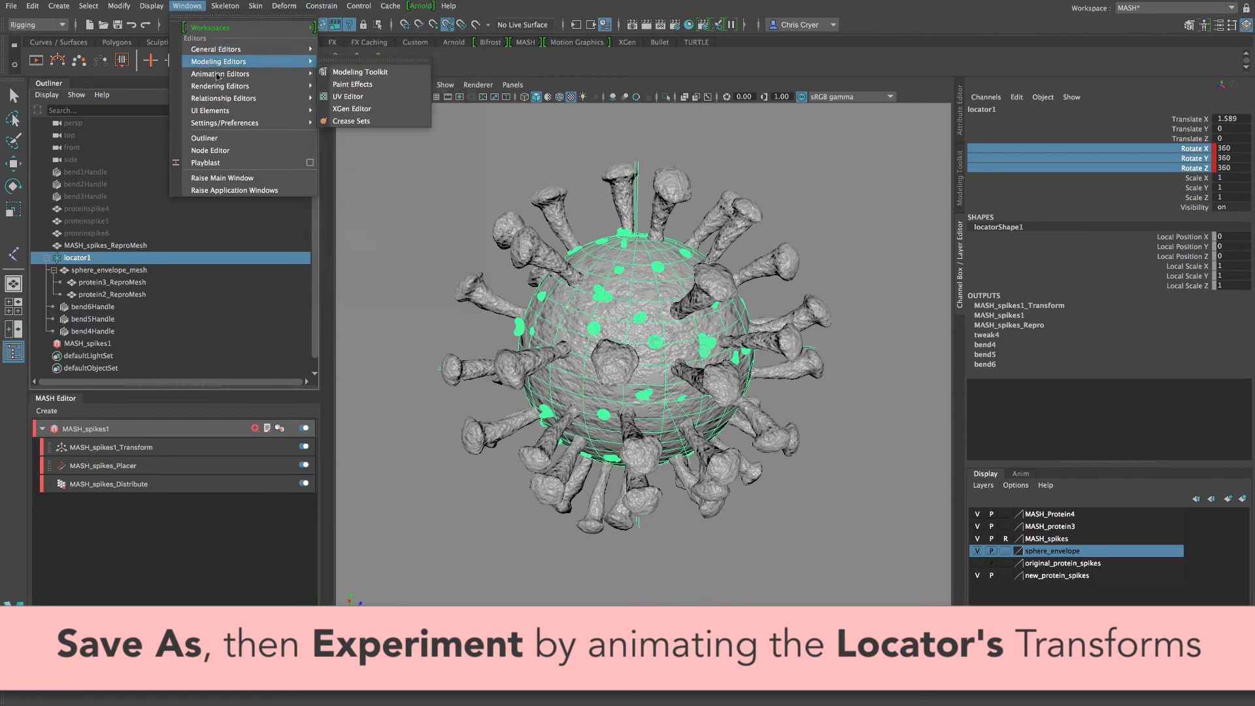
mouse_move(261, 74)
left_click(351, 88)
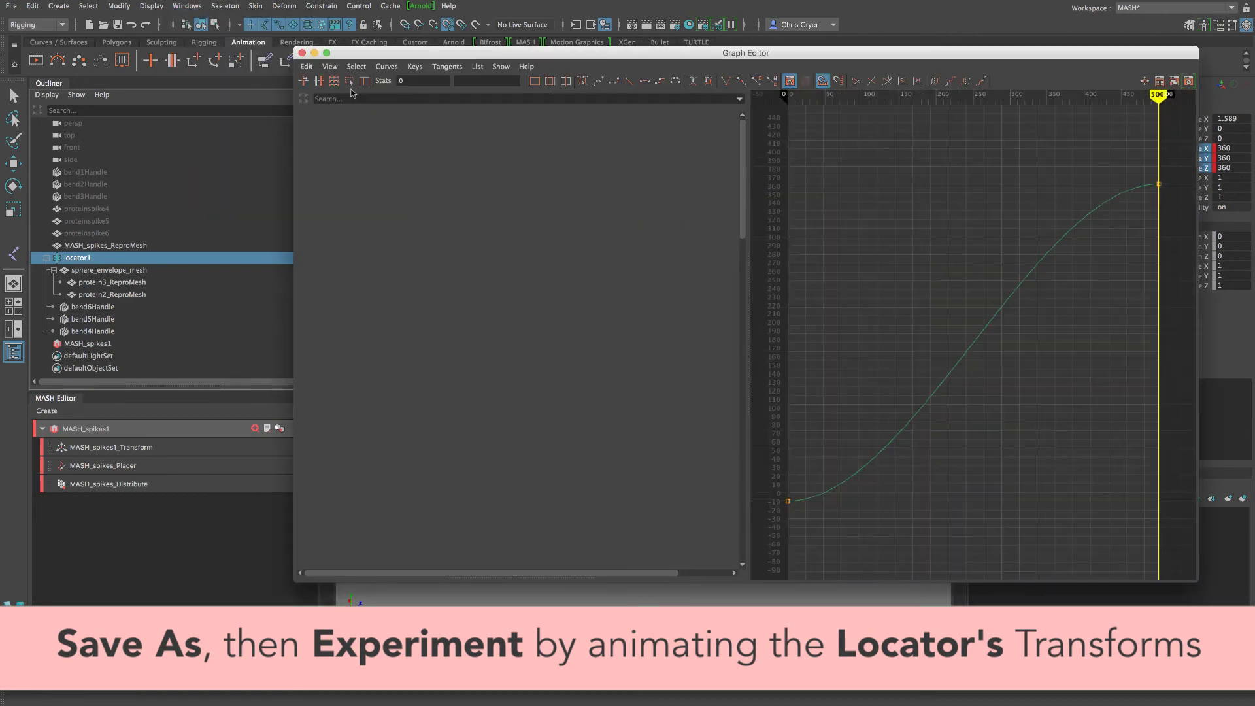
key("f")
left_click_drag(556, 229, 951, 434)
key("f")
left_click(629, 81)
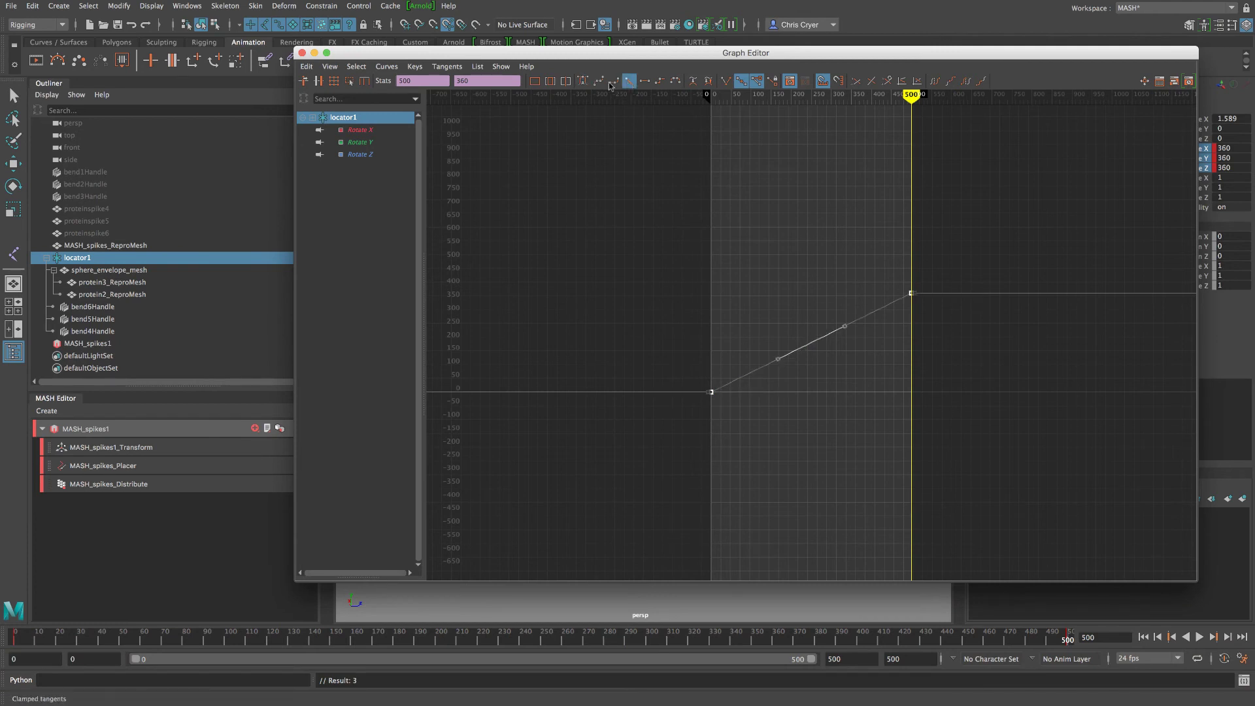
- Set both the post infinity and pre infinity of locator1's rotation curves to Cycle with Offset
left_click(386, 66)
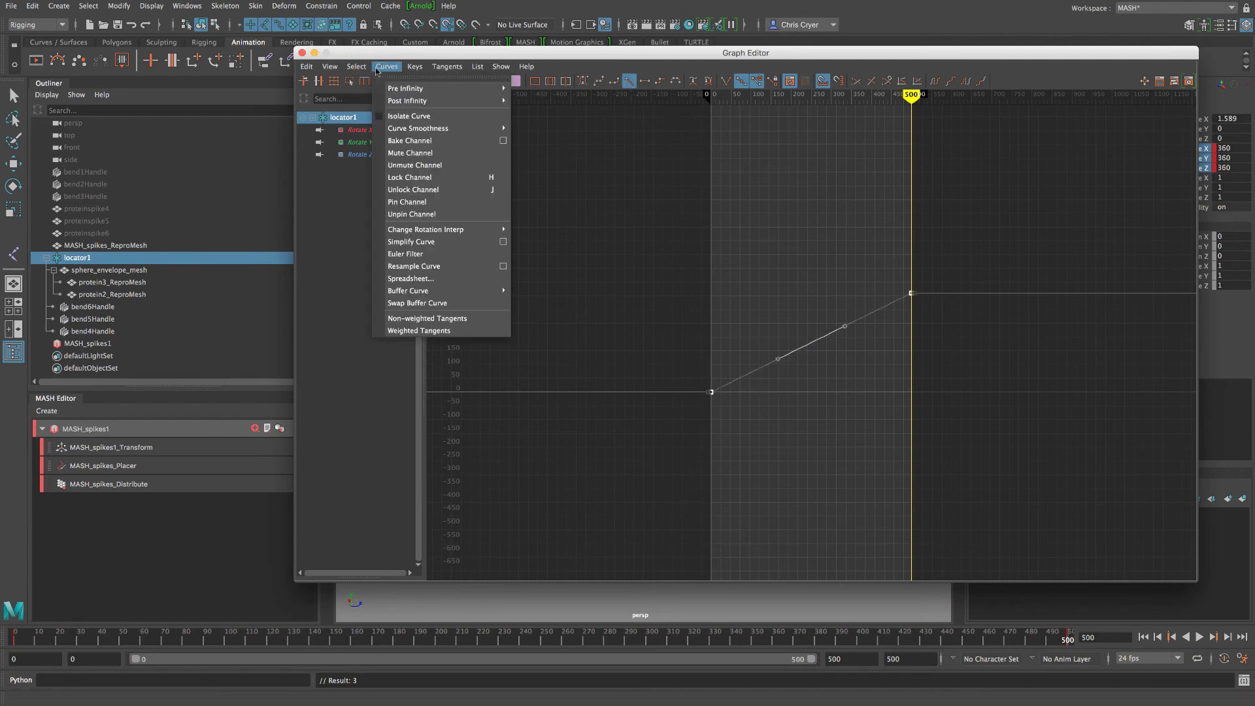
mouse_move(400, 101)
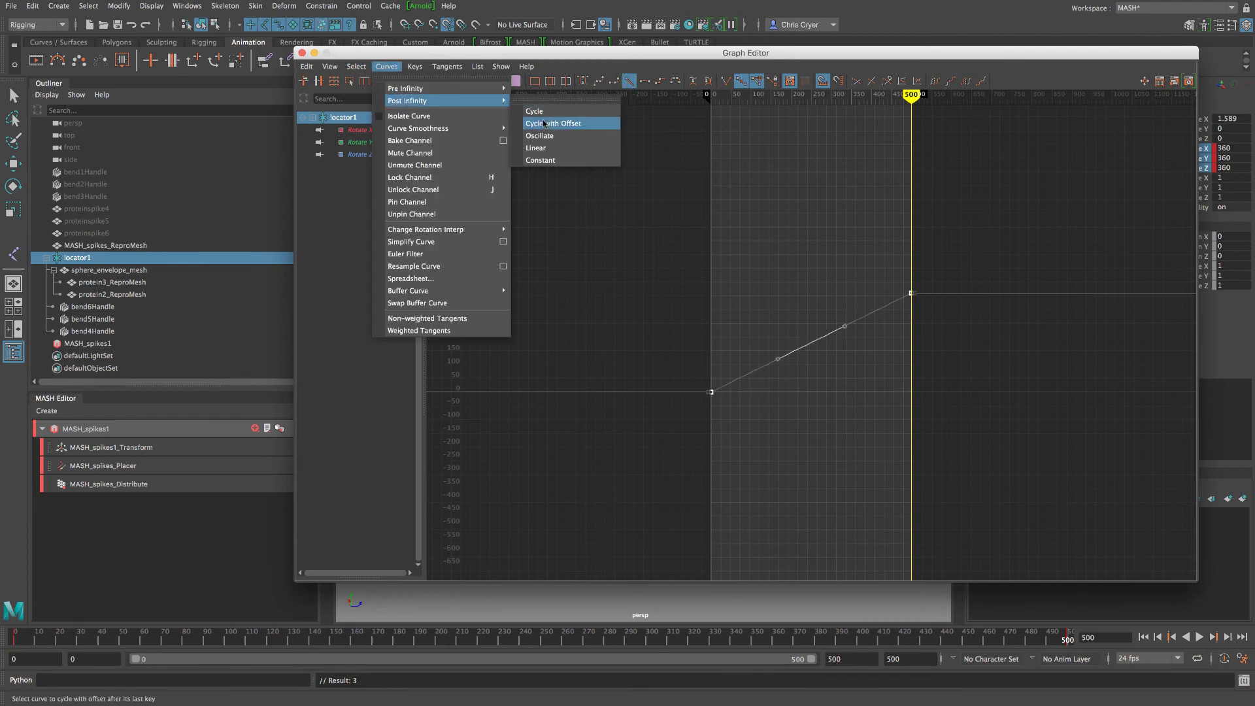
left_click(535, 123)
left_click(392, 68)
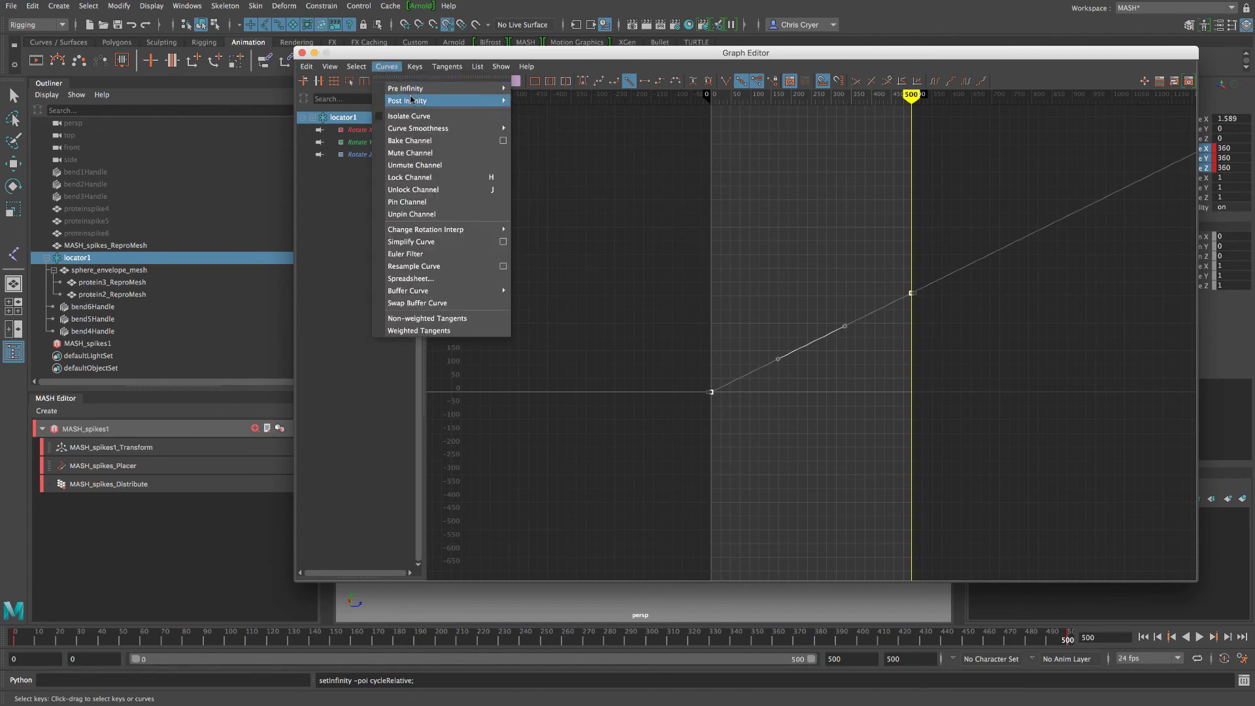
mouse_move(477, 89)
left_click(553, 111)
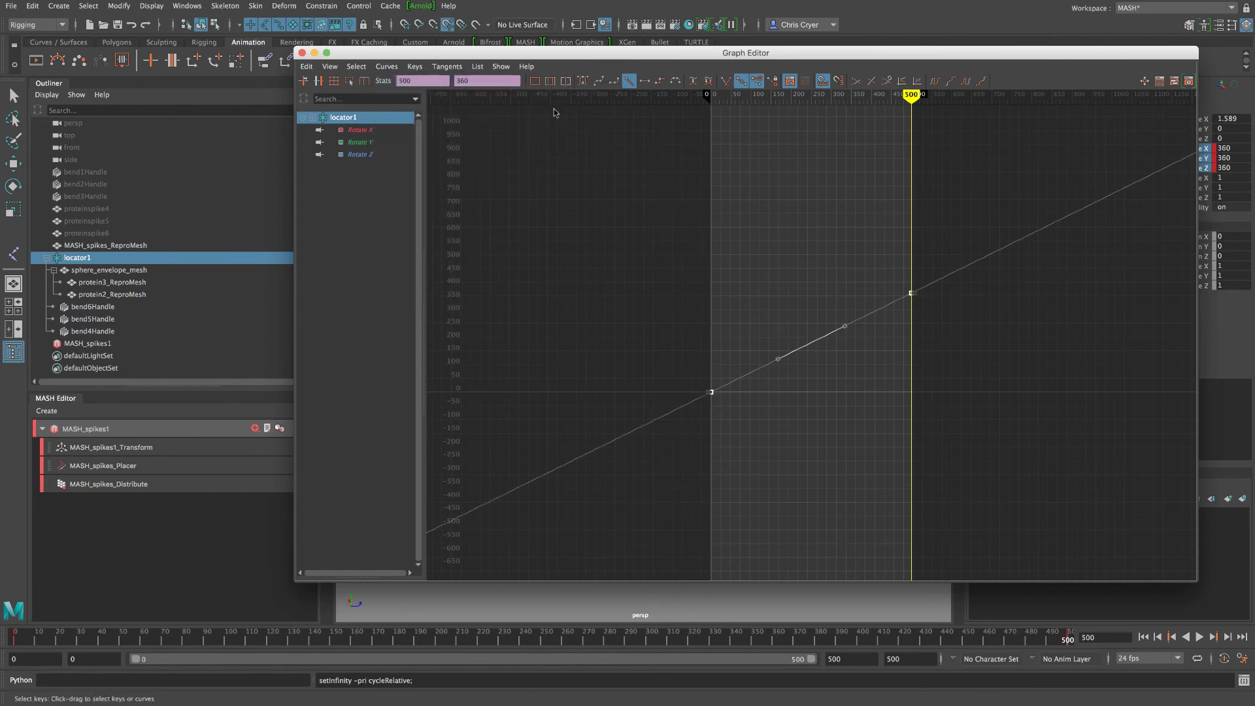
- Close the Graph Editor, return to frame 0, deselect the locator and play back the rotating virus animation
left_click(302, 52)
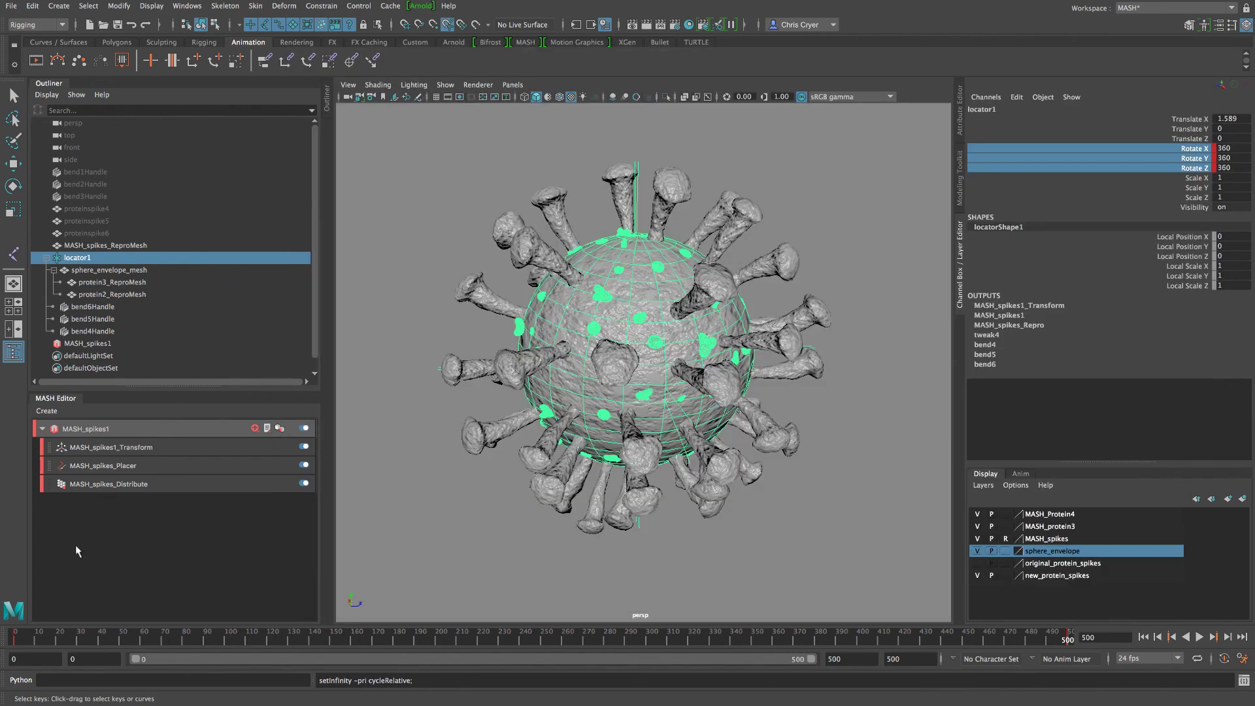
left_click(16, 639)
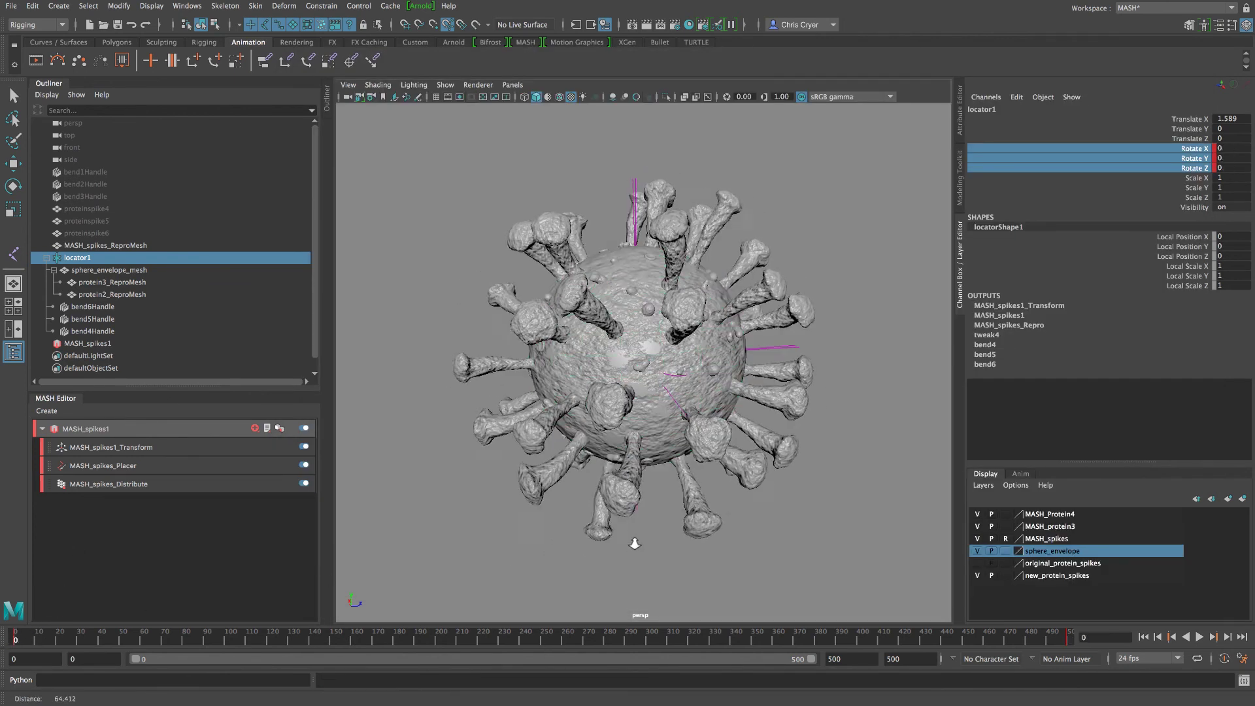
left_click(598, 543)
key("w")
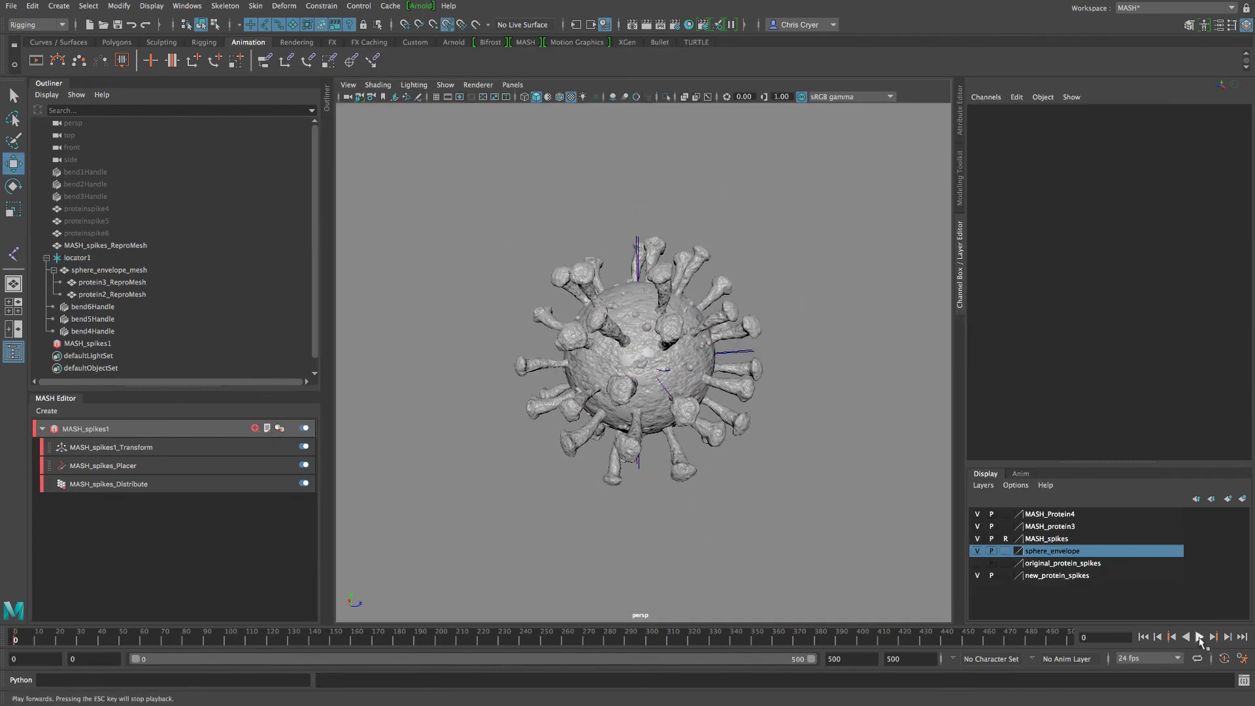
left_click(1200, 637)
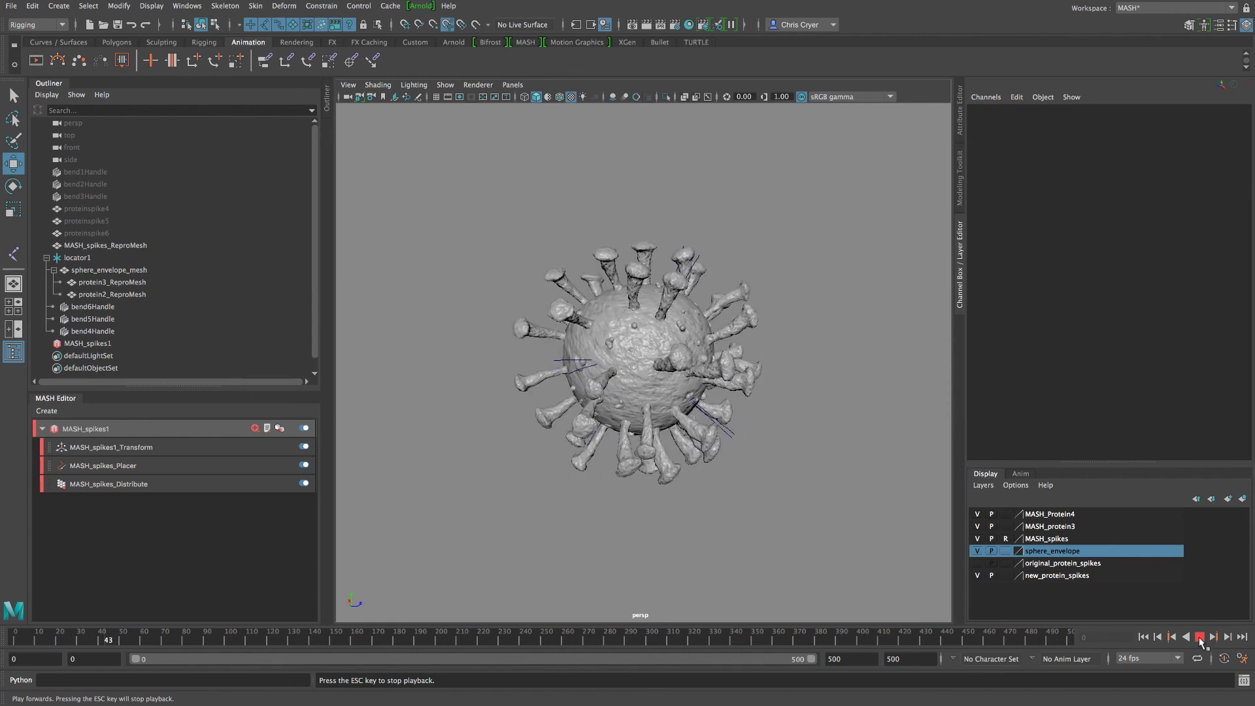